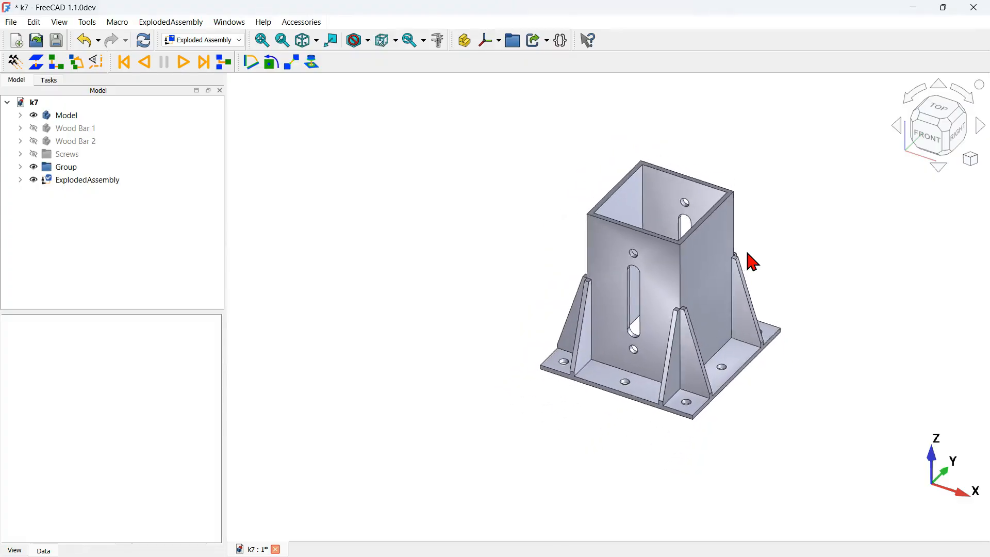
Step: Examine the finished post-base assembly and its exploded screws from several angles, and play the explosion in reverse
scroll(752, 262, "up", 8)
scroll(752, 262, "down", 6)
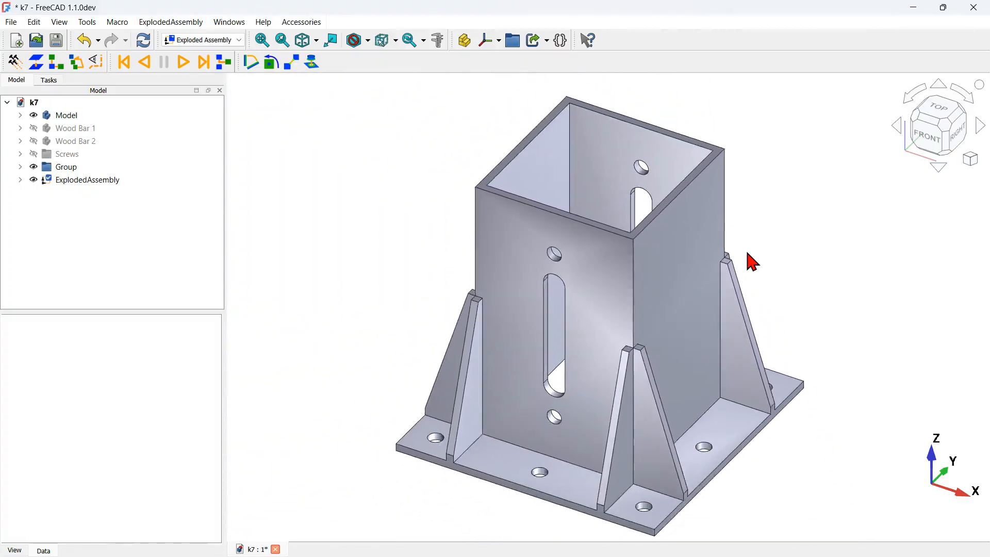
scroll(752, 262, "up", 3)
scroll(752, 262, "down", 2)
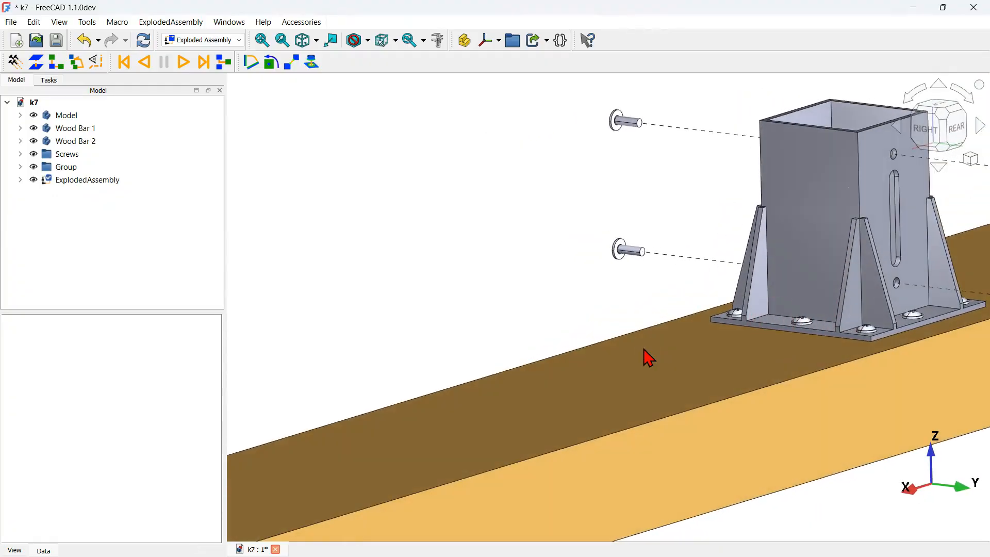
middle_click_drag(648, 358, 468, 429)
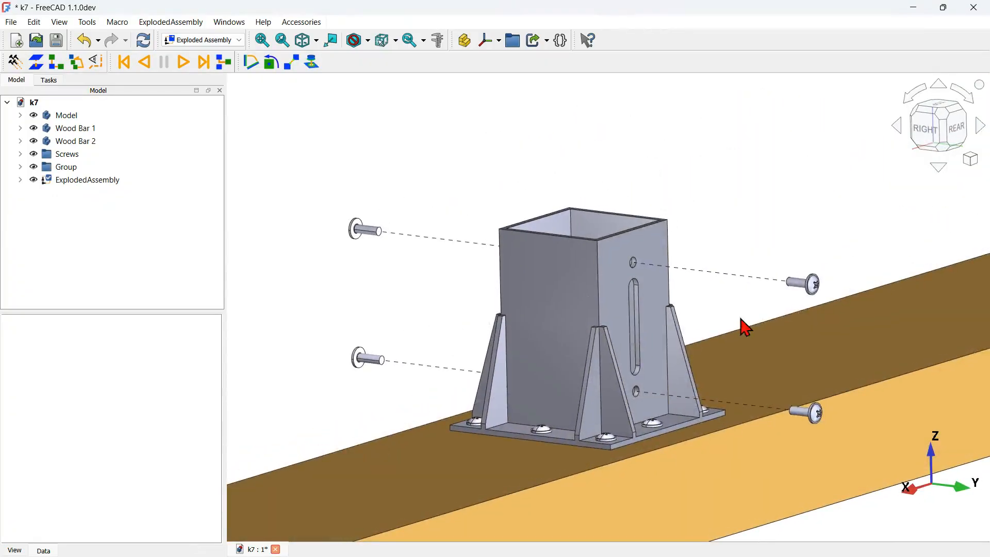
left_click_drag(743, 327, 462, 165)
left_click(145, 62)
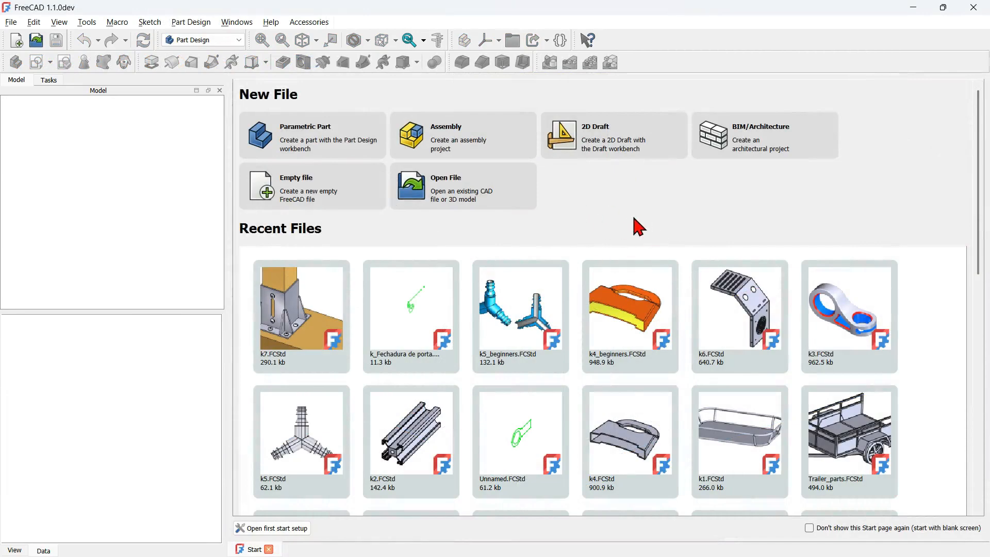
Step: Create an empty file with a new body and open a sketch on its XY plane
left_click(325, 202)
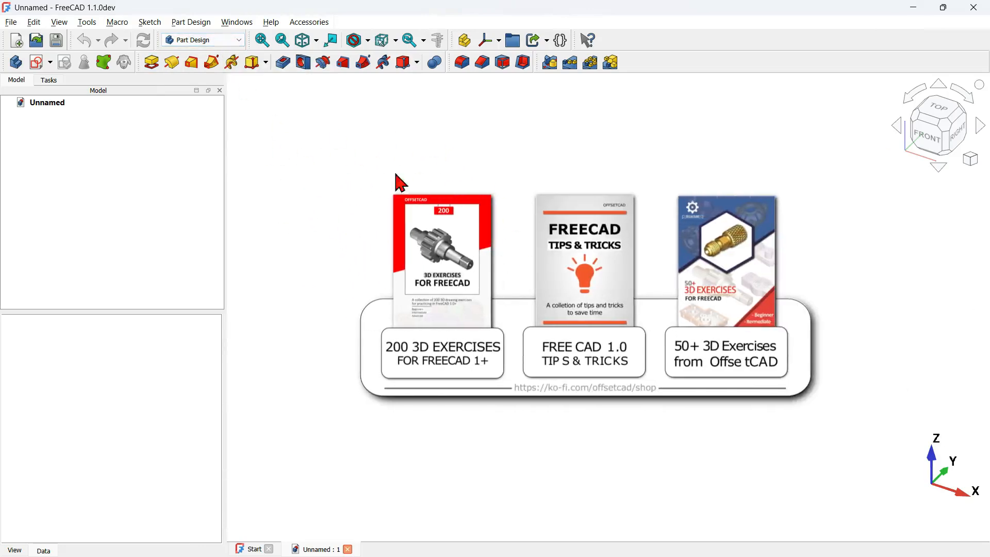
left_click(13, 64)
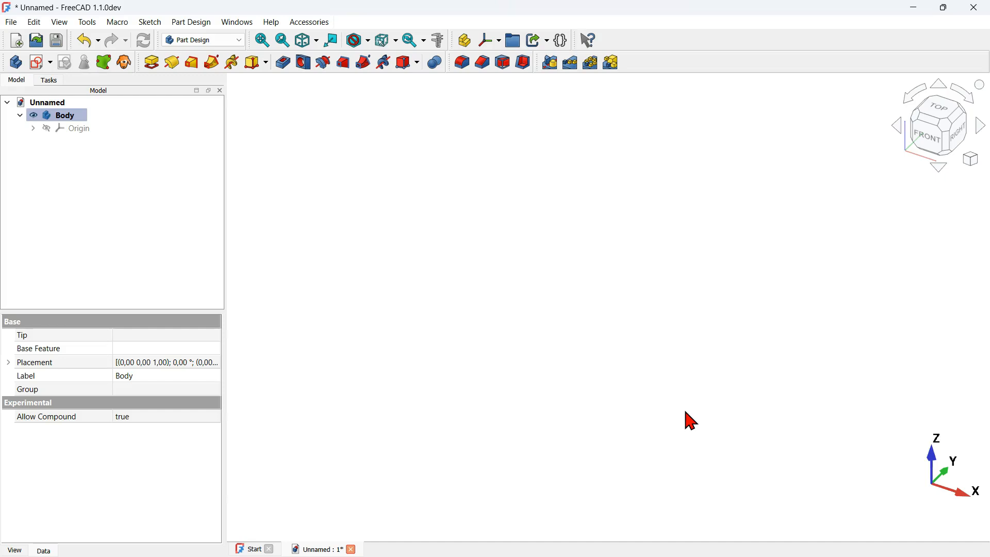
left_click(37, 62)
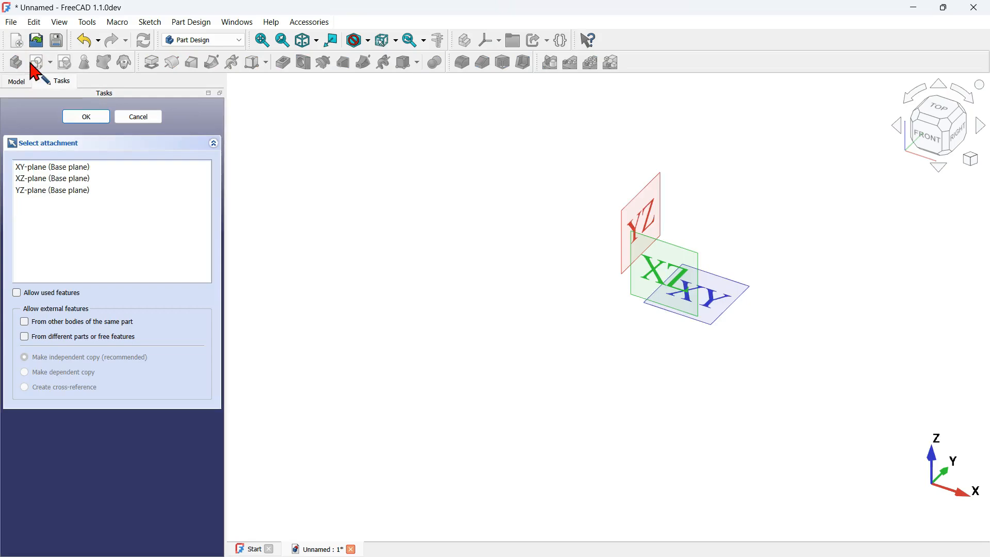
left_click(723, 291)
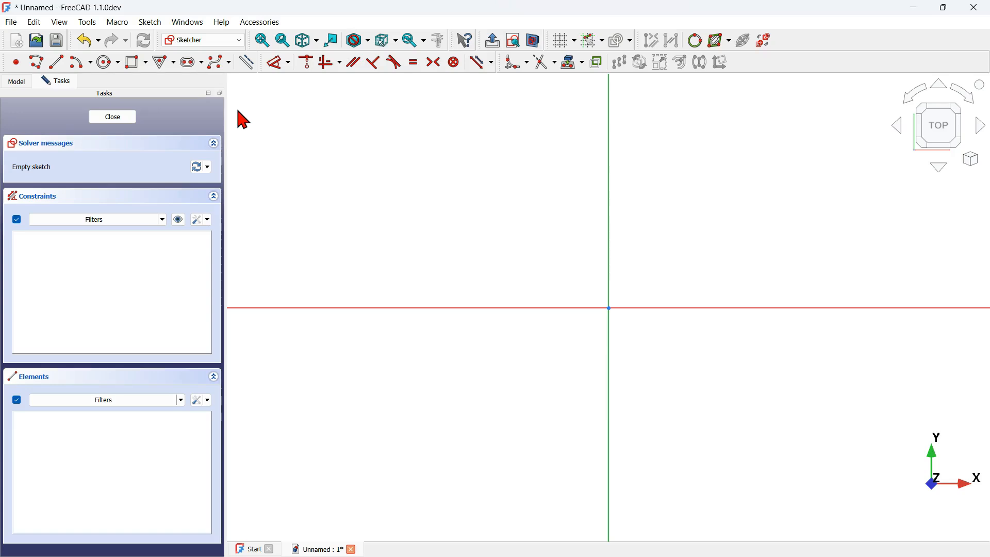
Step: Draw a 180 × 180 mm centered rectangle on the origin and close the sketch
left_click(147, 63)
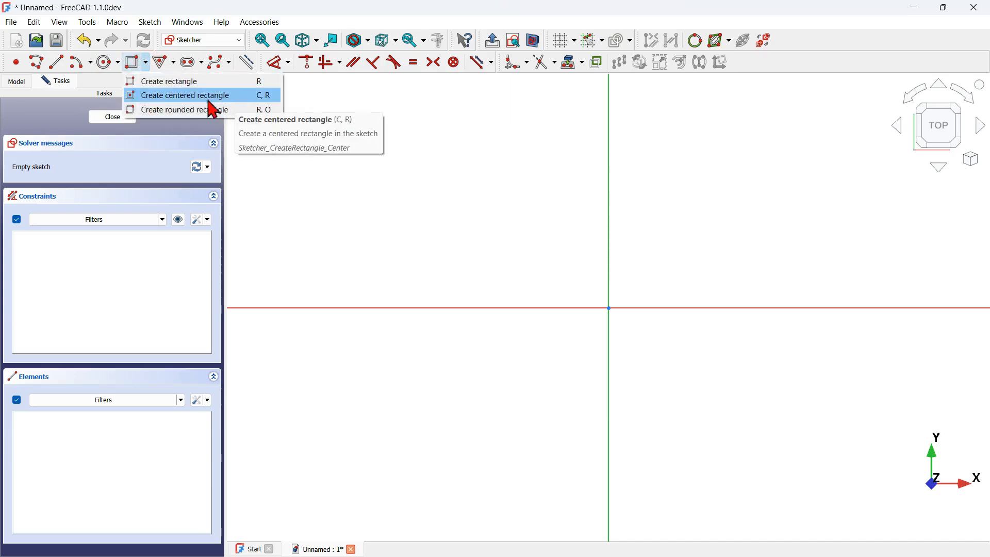
left_click(244, 96)
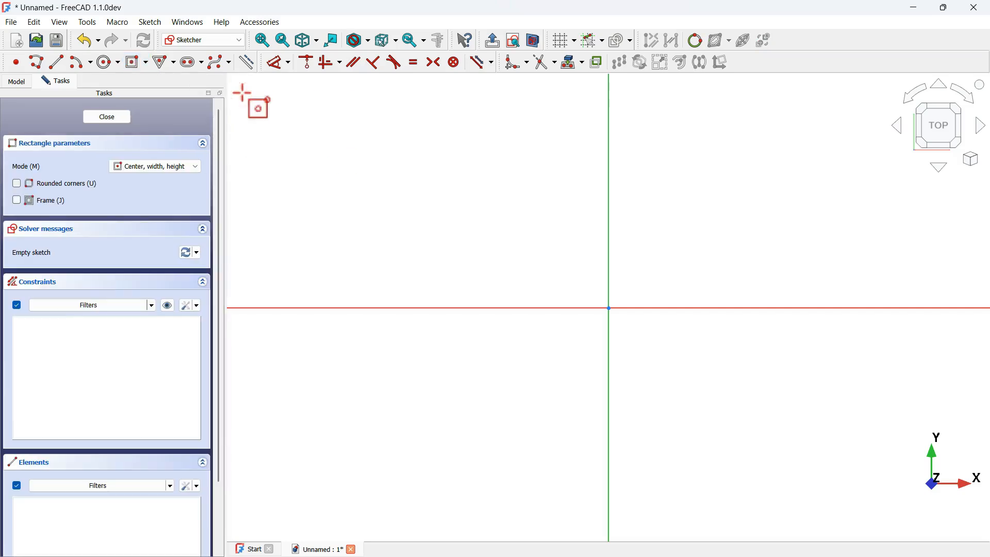
left_click(609, 308)
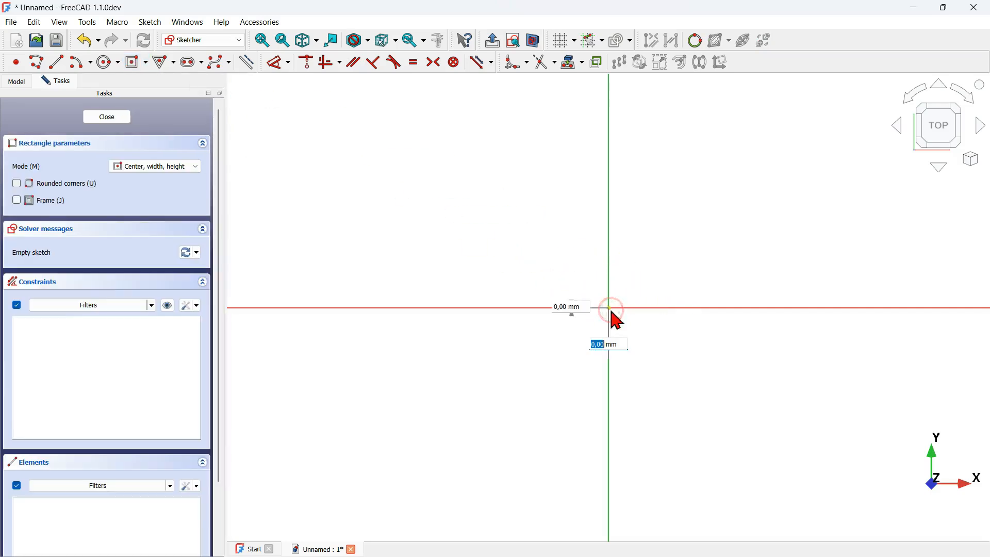
scroll(405, 368, "down", 3)
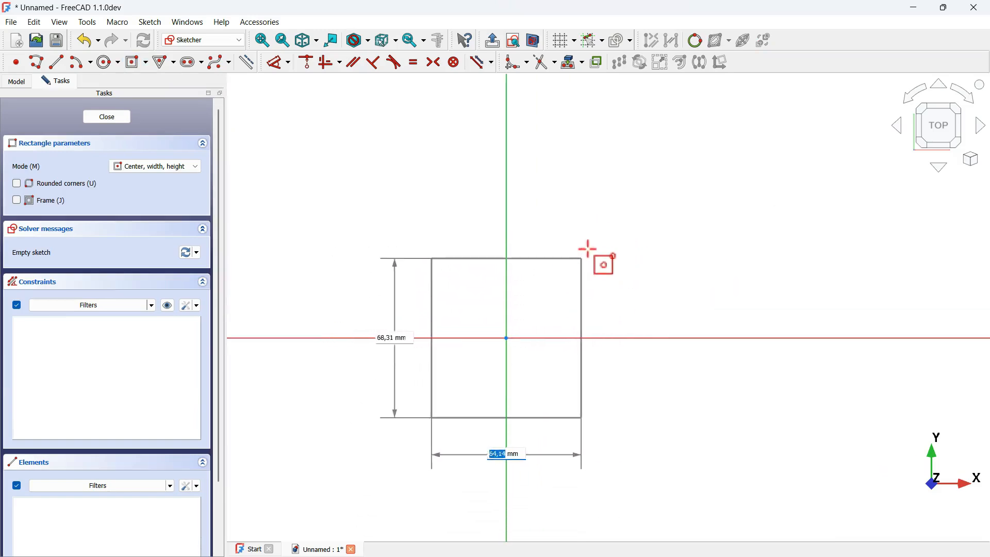
type("1")
key("Tab")
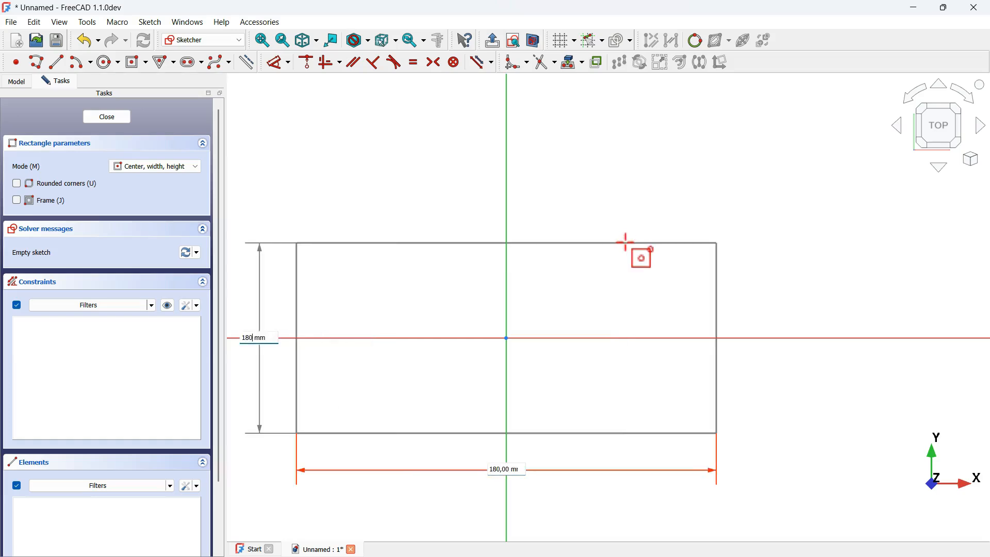
key("Return")
scroll(610, 185, "down", 3)
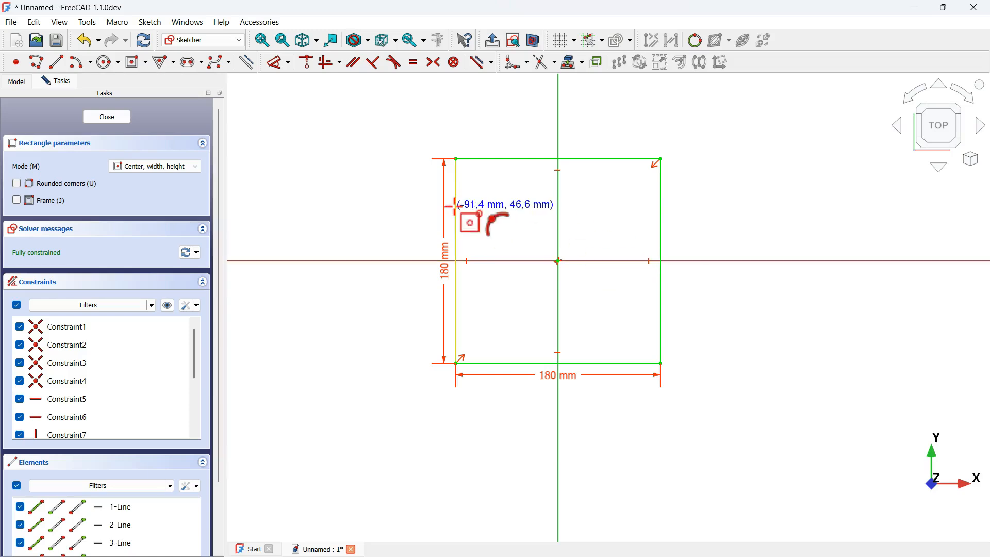
key("Escape")
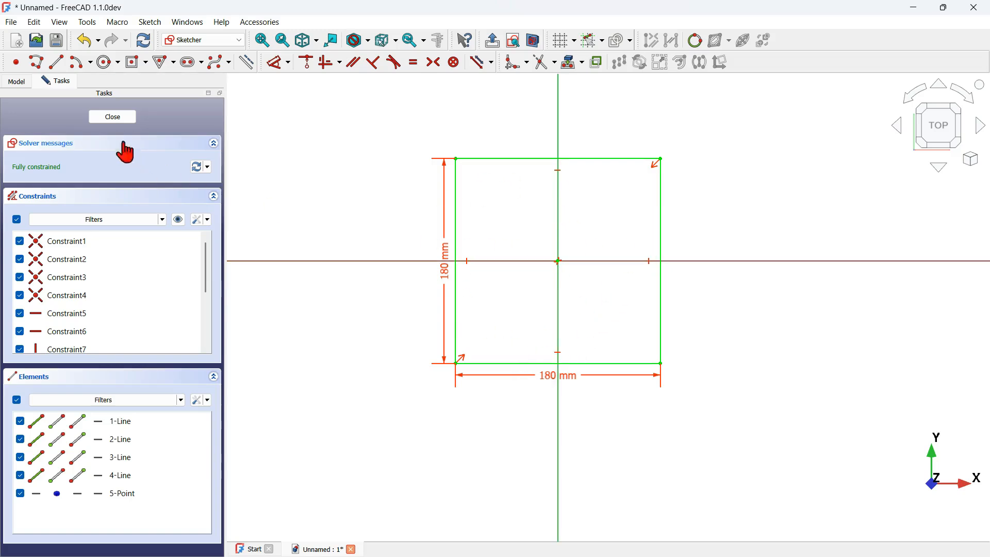
left_click(119, 120)
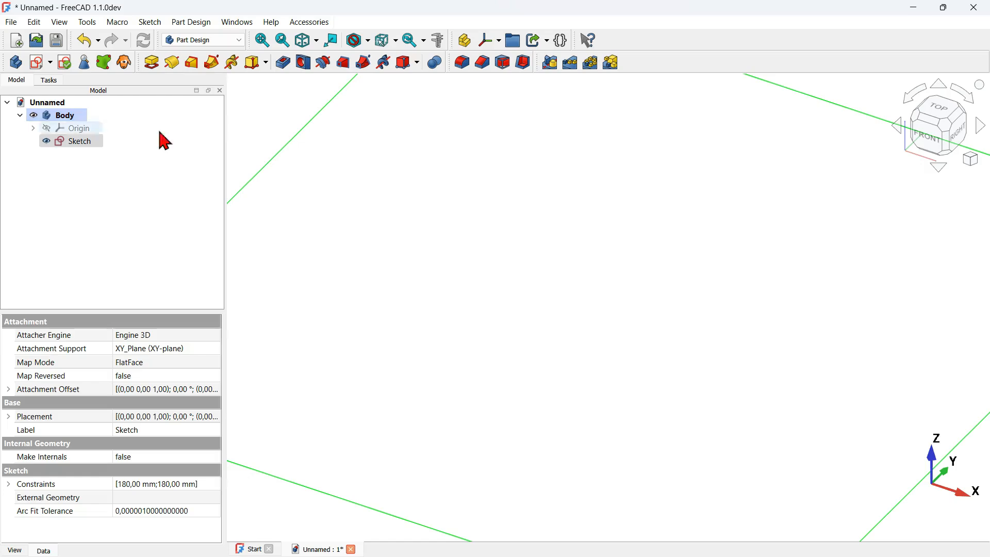
Step: Pad the 180 mm square sketch to a length of 5 mm to form the base plate
left_click(412, 251)
key("v")
key("f")
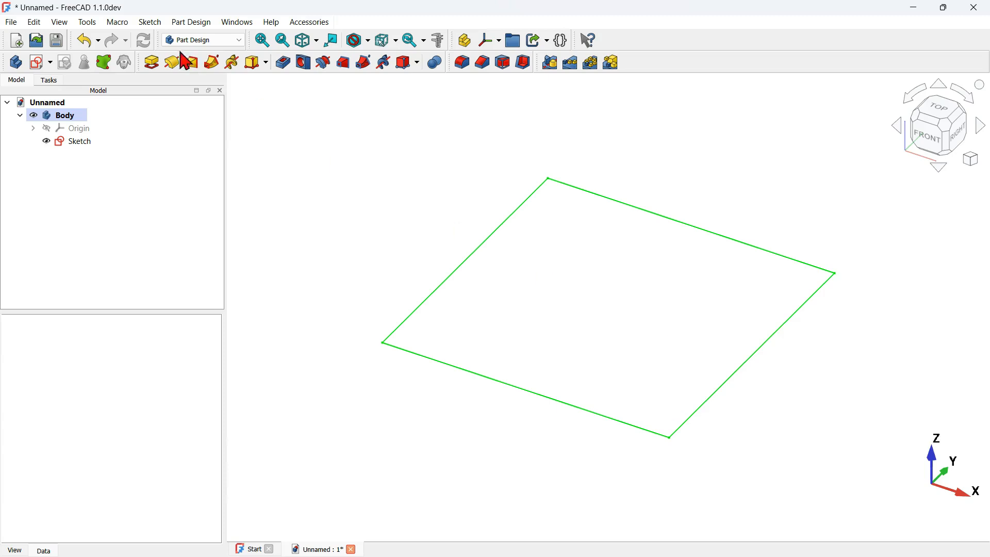
left_click(154, 63)
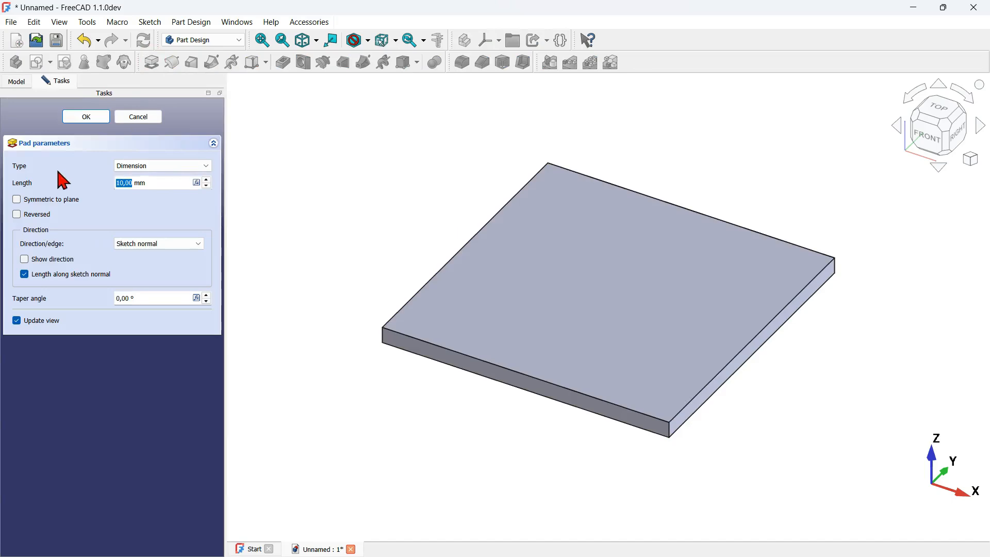
left_click_drag(158, 184, 76, 179)
type("5")
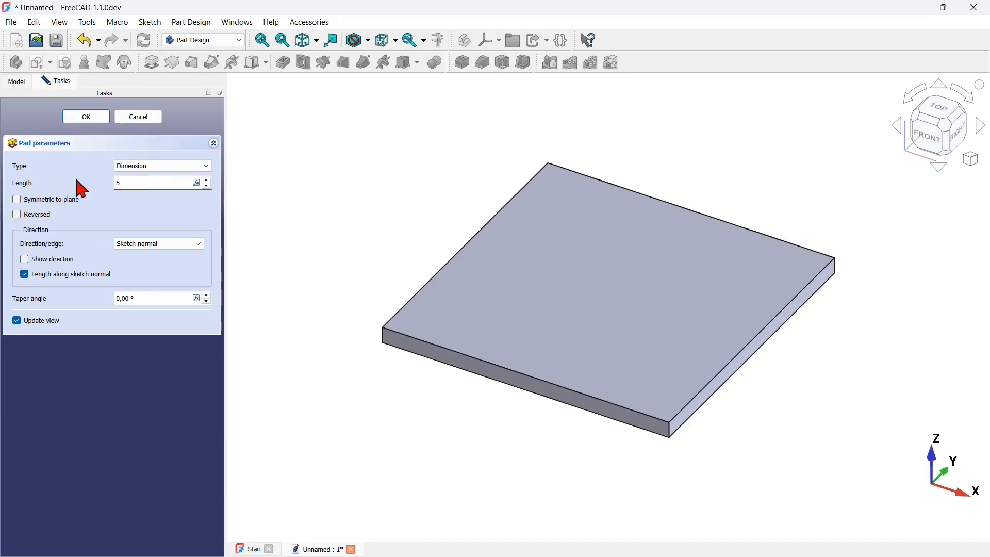
left_click(87, 116)
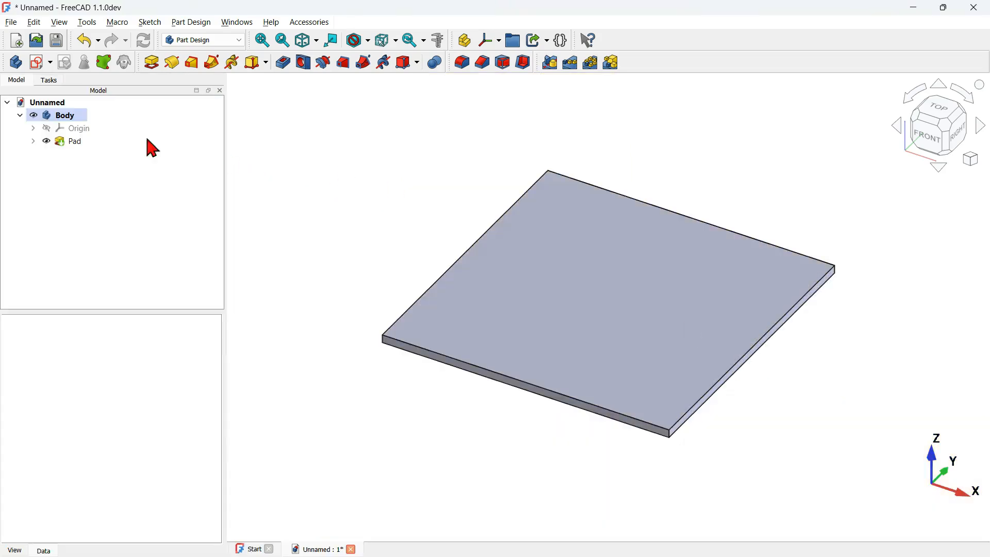
Step: In a new XY-plane sketch with section view on, draw a 110 × 110 mm rectangle centered on the origin and leave the sketch
left_click(39, 64)
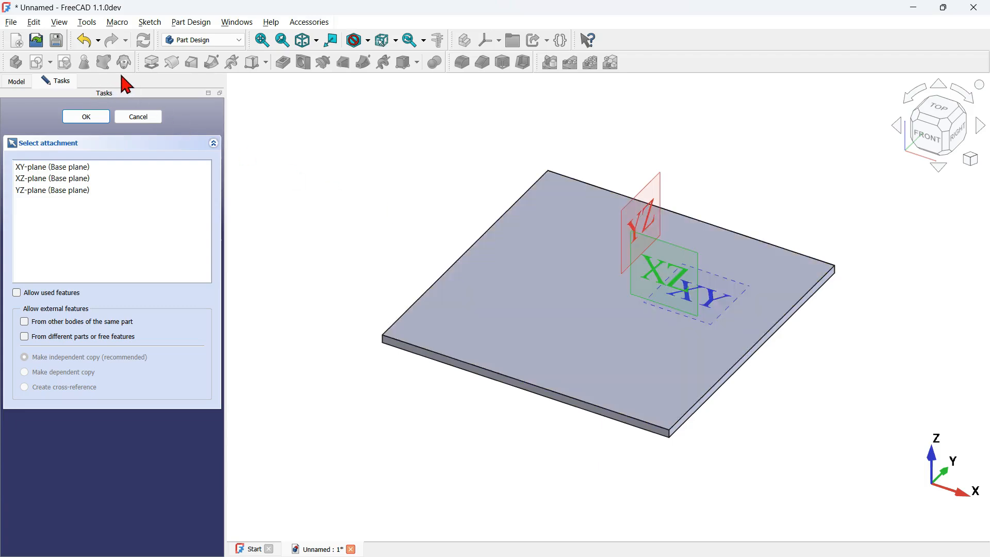
double_click(106, 166)
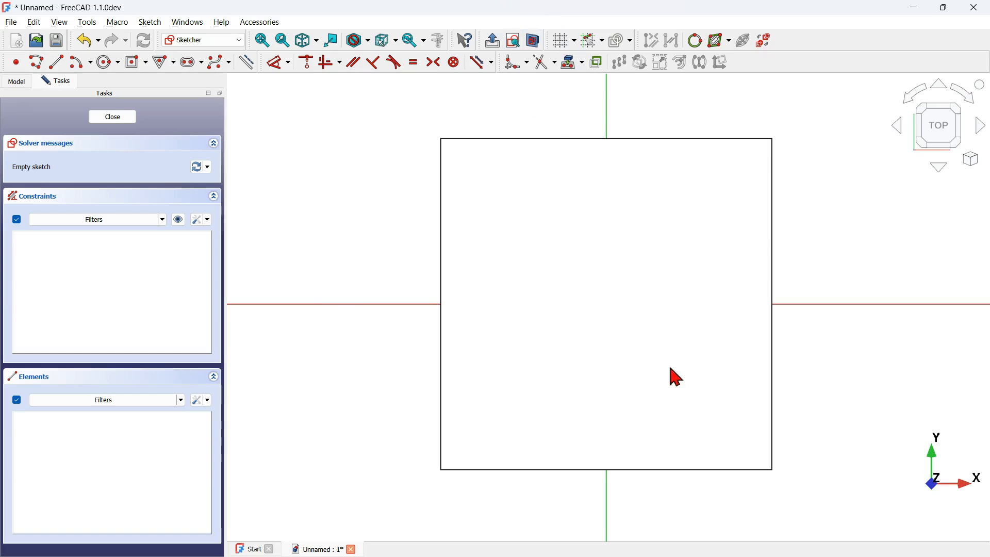
left_click(534, 40)
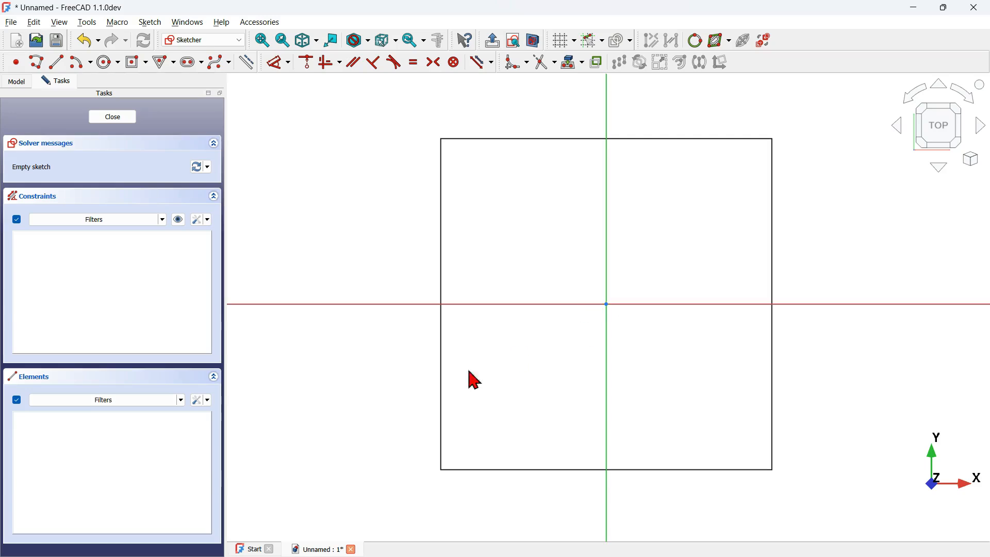
left_click(135, 62)
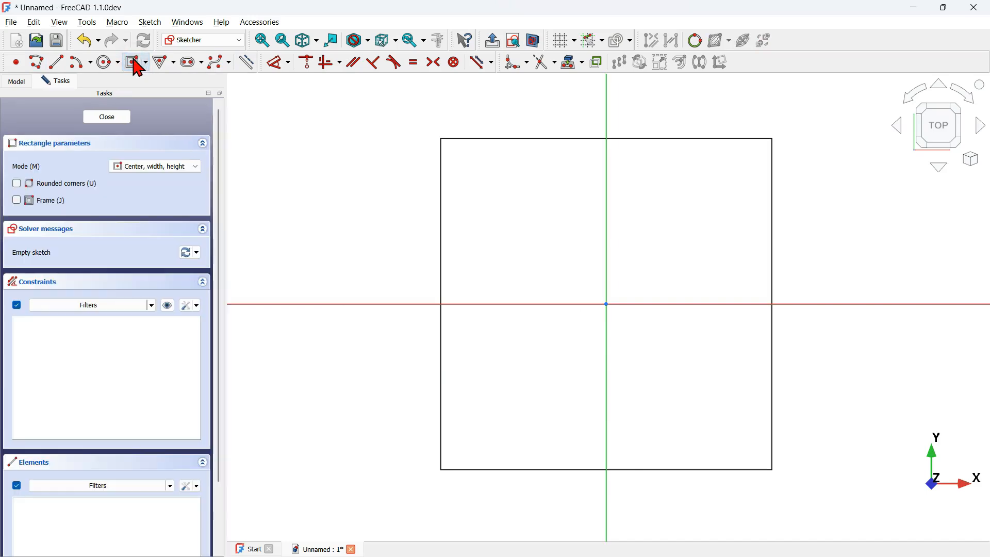
left_click(607, 305)
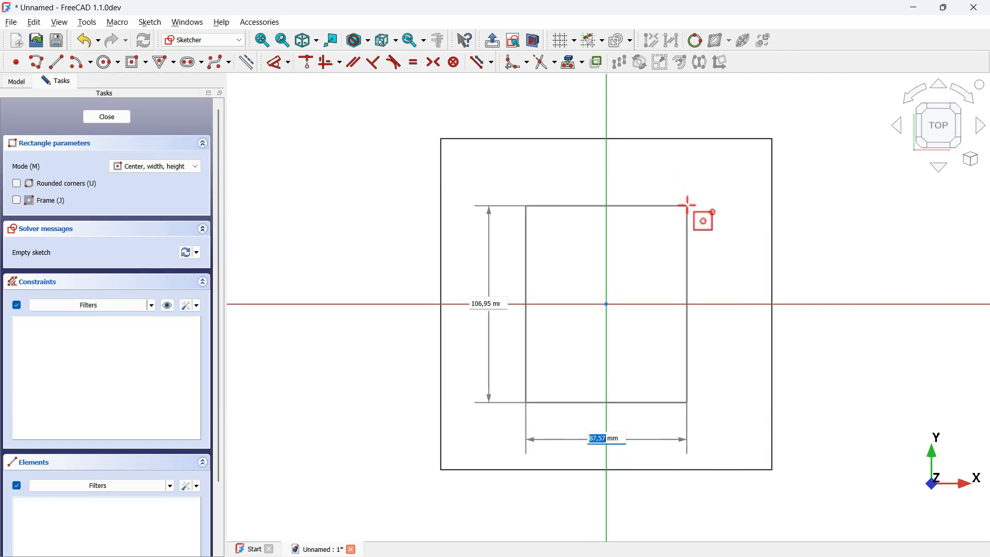
key("Tab")
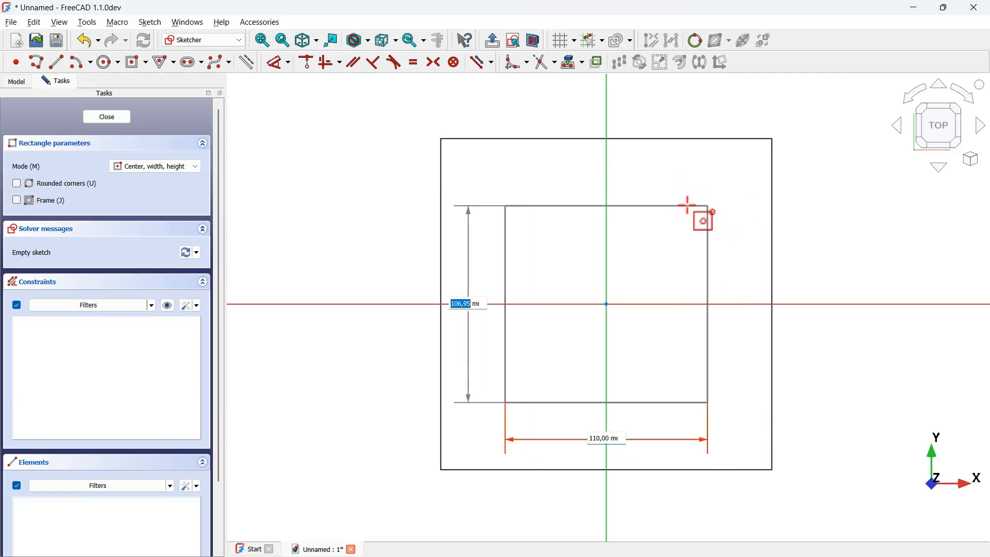
key("Return")
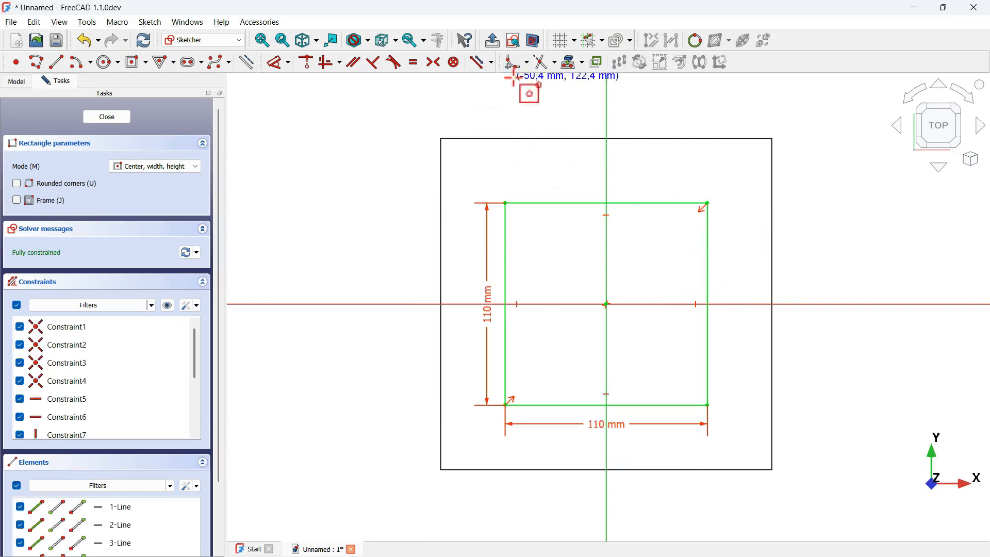
left_click(494, 42)
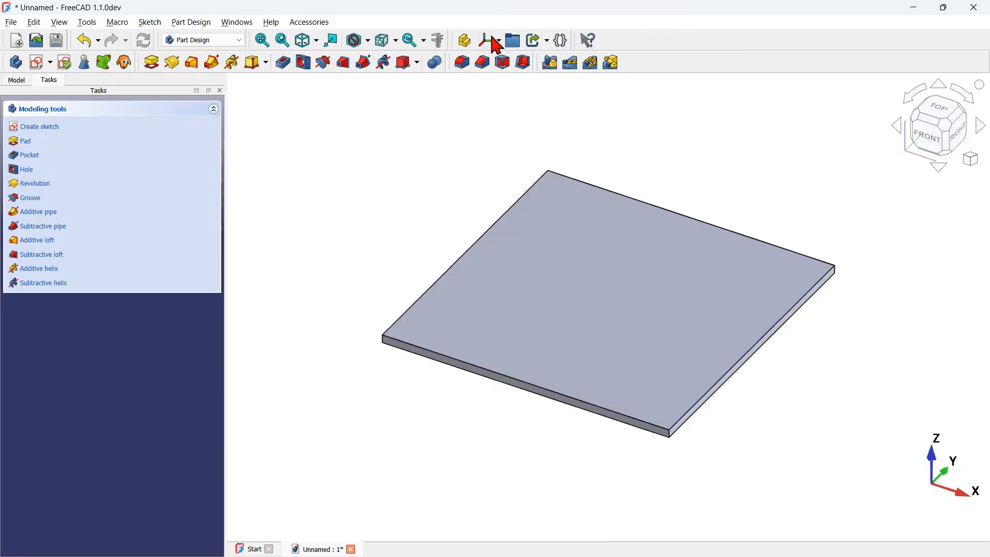
Step: Pad the 110 mm square sketch to a length of 185 mm to form the upright block
left_click(160, 60)
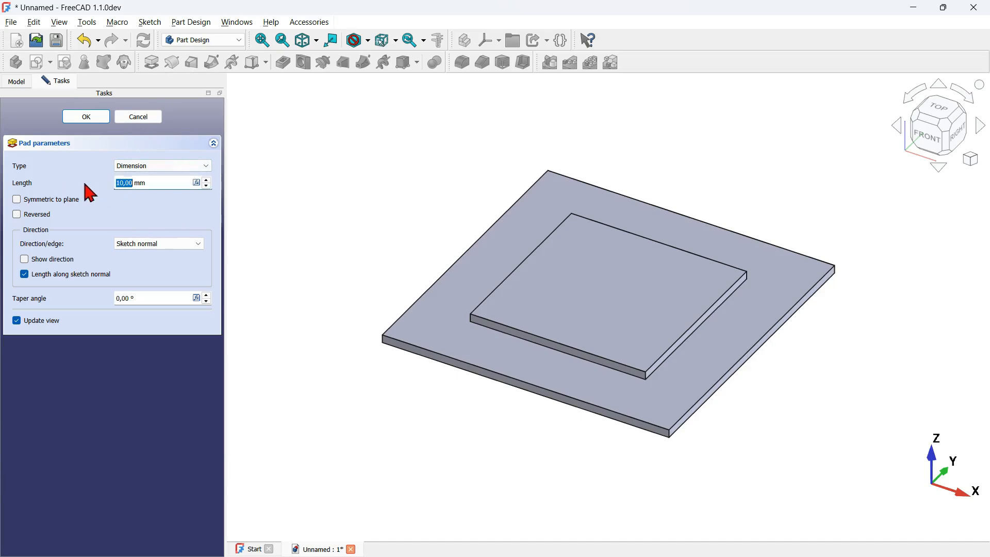
triple_click(166, 183)
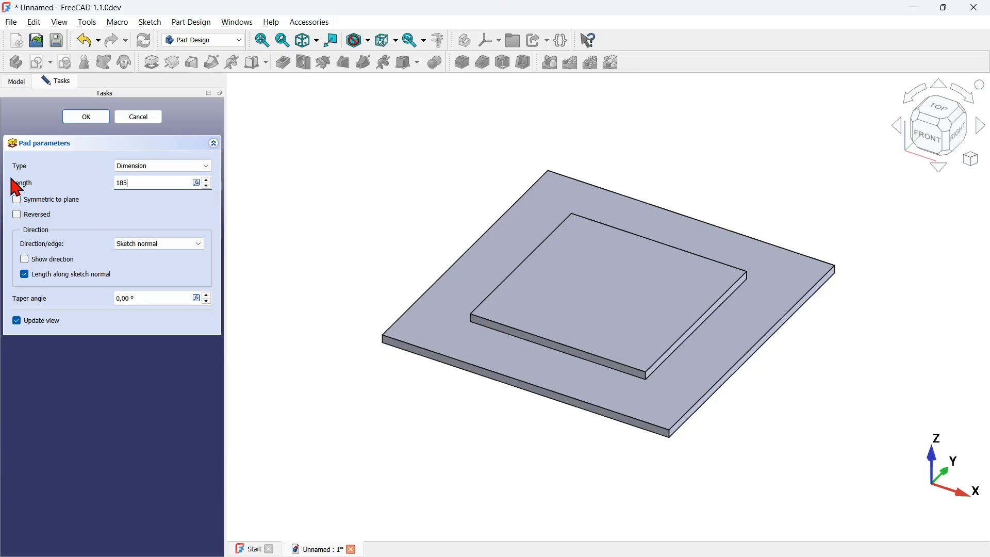
key("Return")
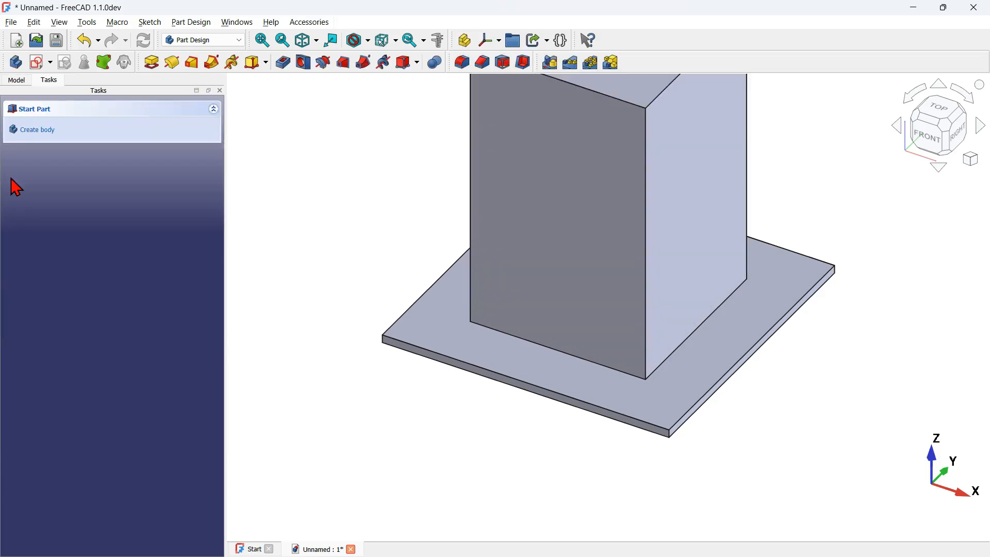
key("v")
key("f")
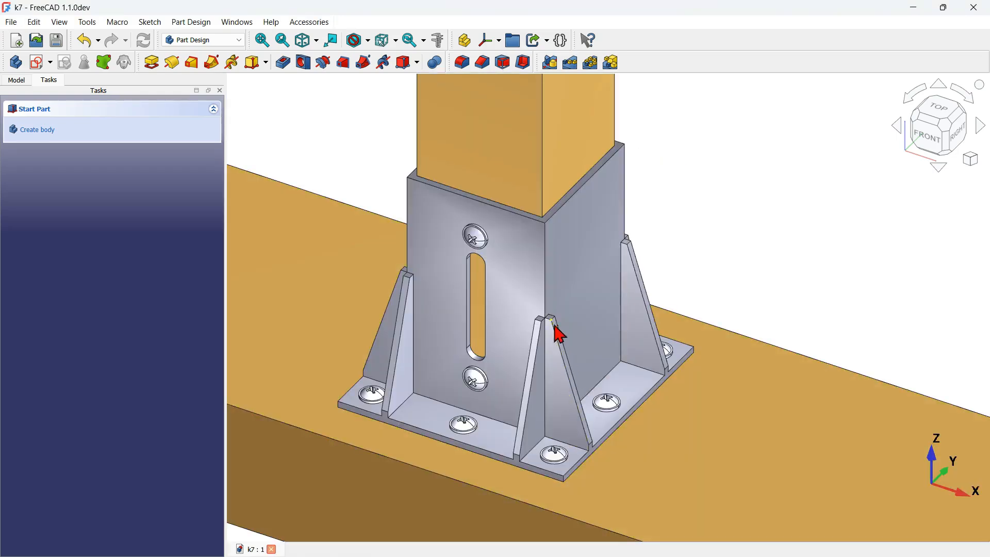
Step: Start a sketch on the block's front face and project the block's right vertical edge into it as external geometry
mouse_move(611, 400)
middle_mouse_down()
mouse_move(404, 380)
mouse_move(588, 380)
mouse_move(605, 383)
mouse_move(602, 394)
middle_mouse_up()
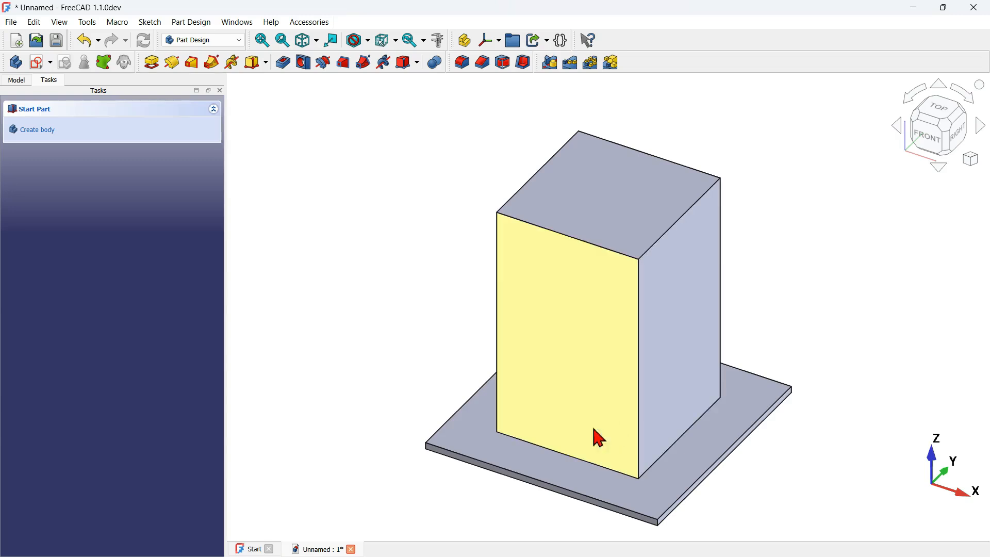
left_click(558, 336)
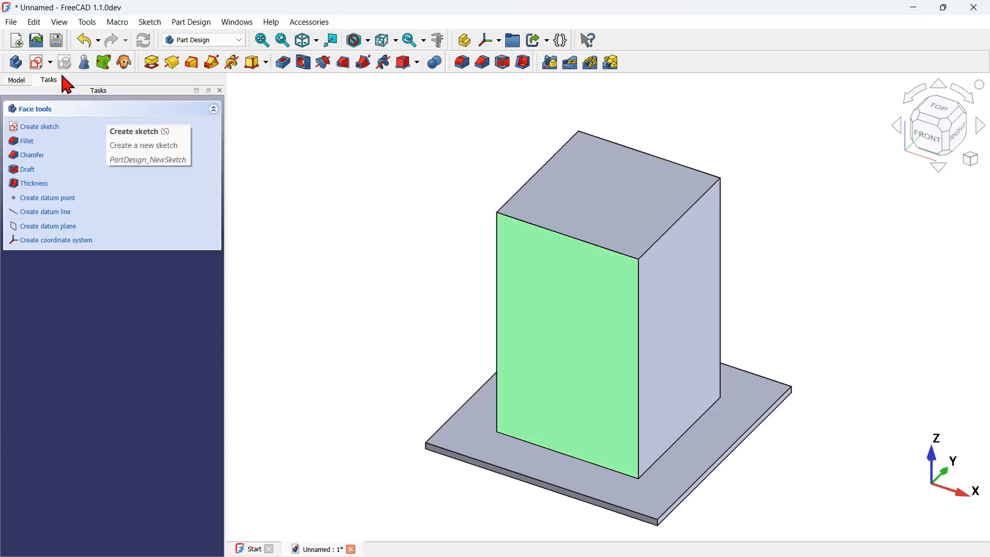
left_click(35, 64)
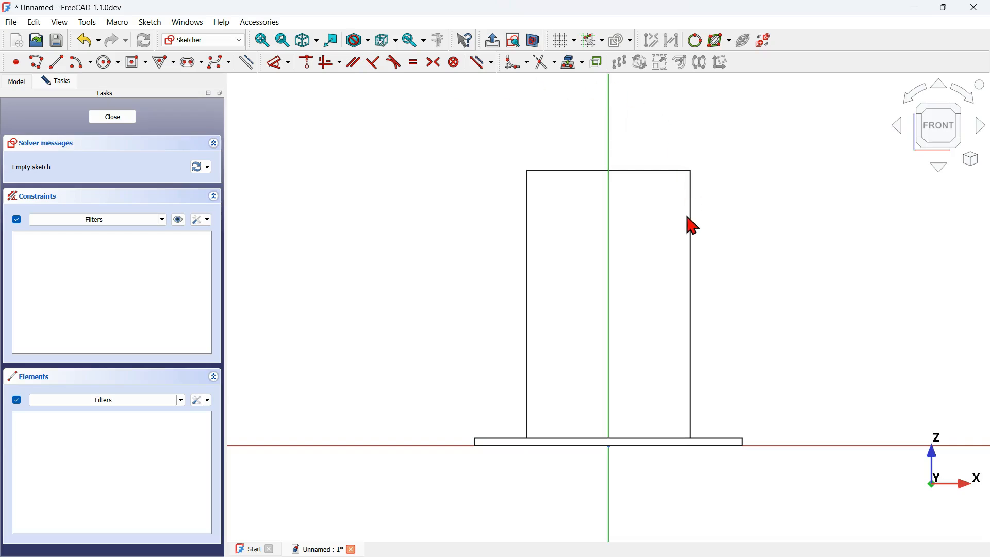
left_click(572, 67)
left_click(691, 228)
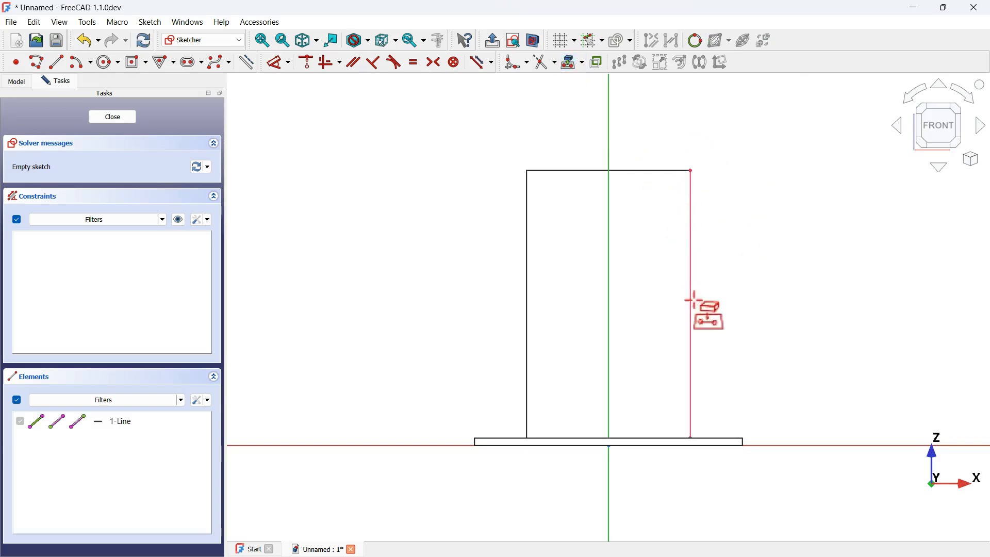
scroll(703, 231, "up", 3)
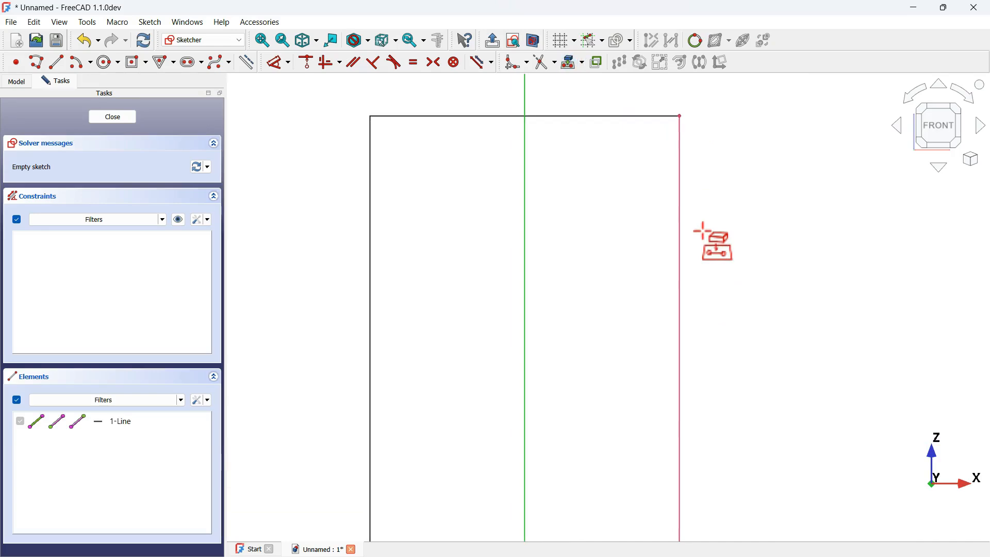
scroll(703, 231, "down", 4)
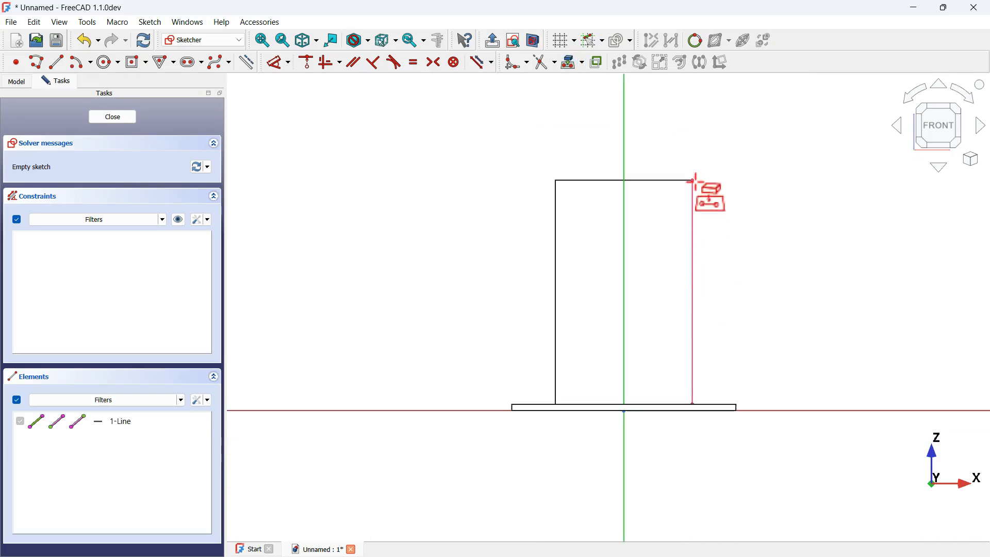
scroll(701, 247, "up", 1)
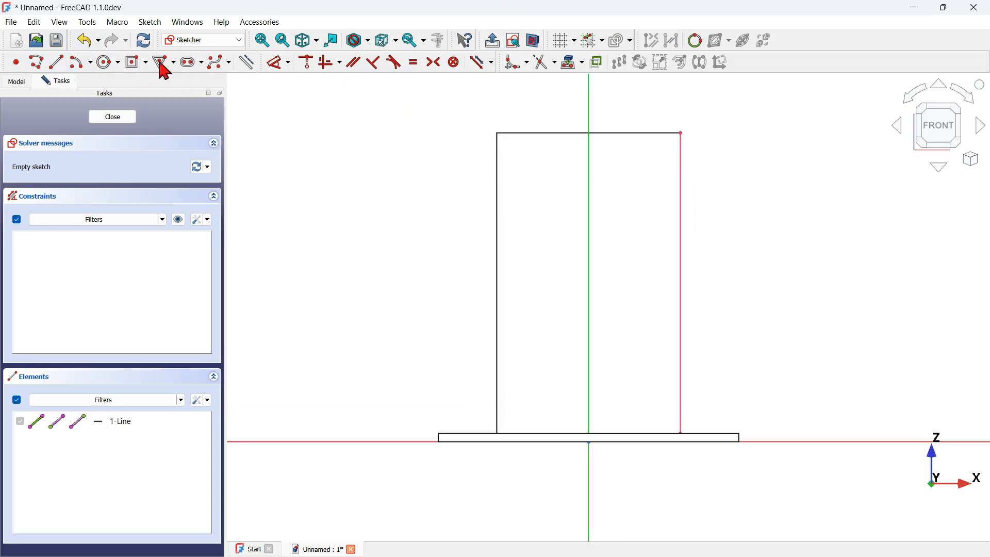
Step: Draw a closed five-sided rib profile against the projected block edge, about 23 mm wide at its top and 62 mm tall
left_click(36, 63)
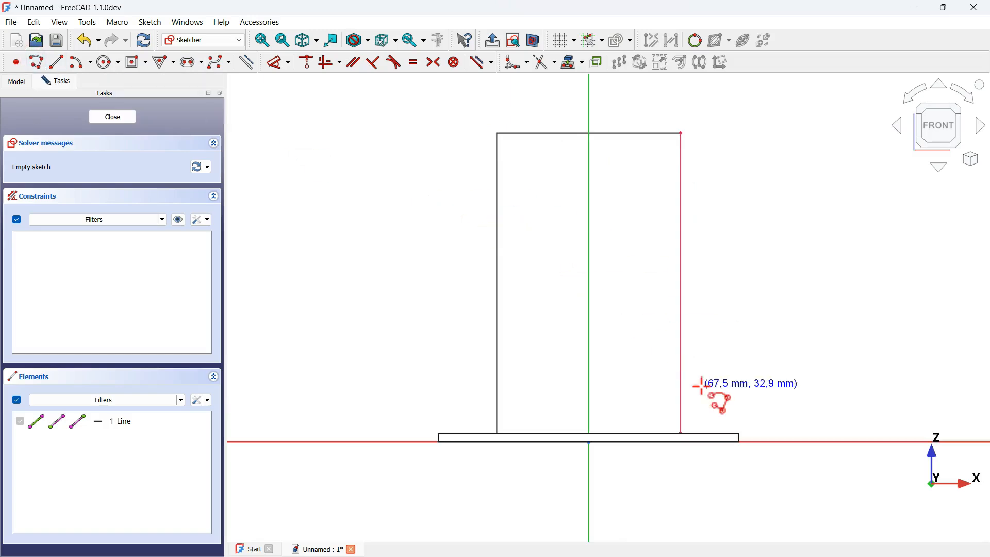
scroll(703, 386, "up", 2)
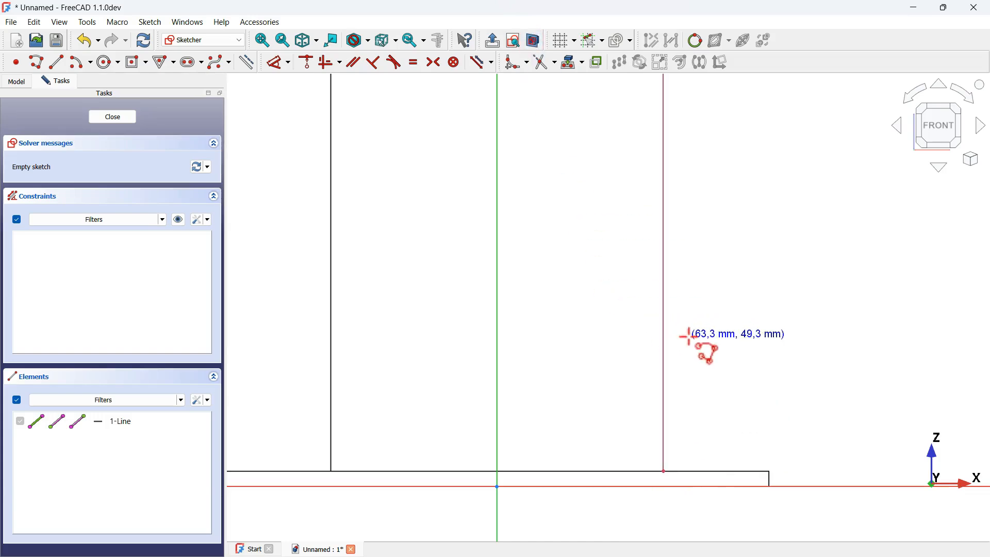
scroll(577, 365, "down", 3)
scroll(649, 348, "up", 2)
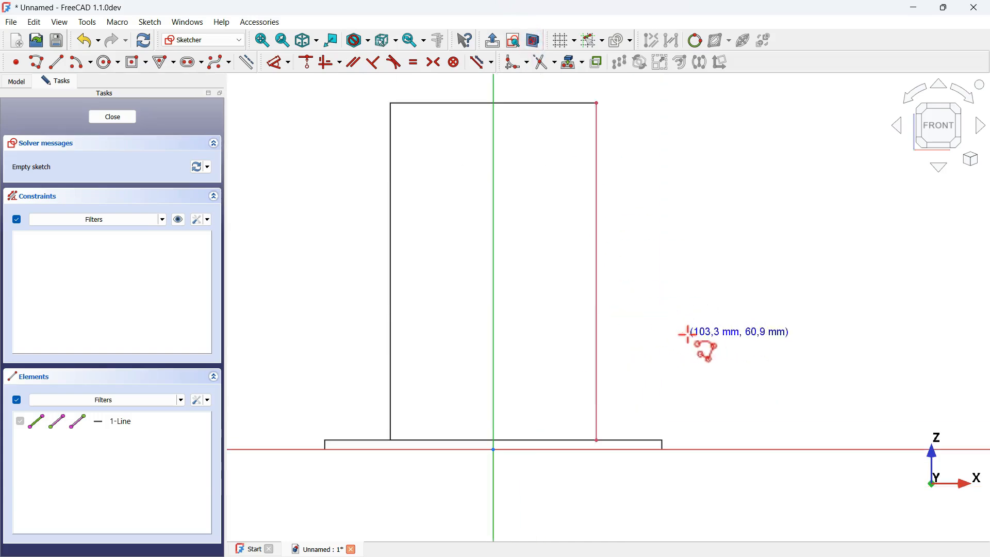
left_click(600, 320)
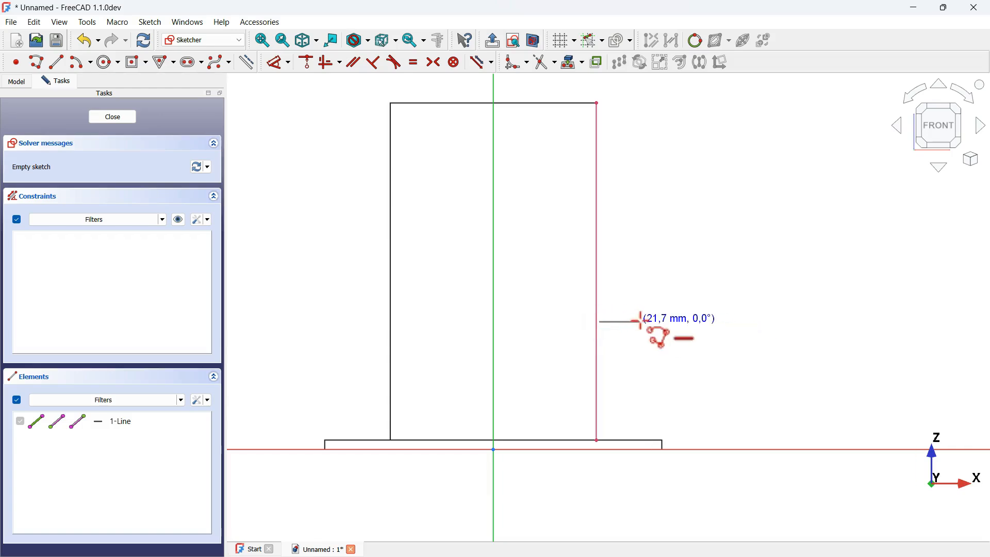
left_click(641, 320)
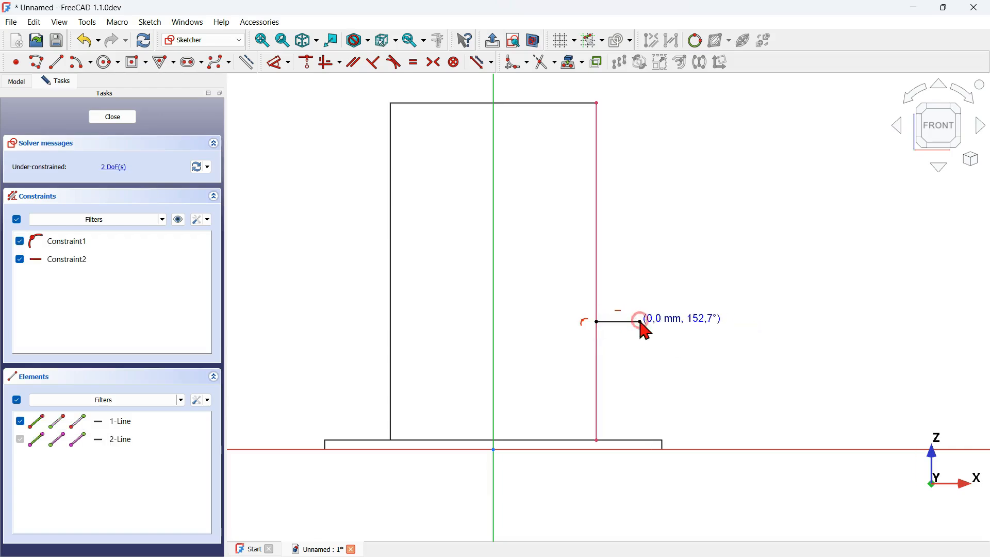
left_click(665, 395)
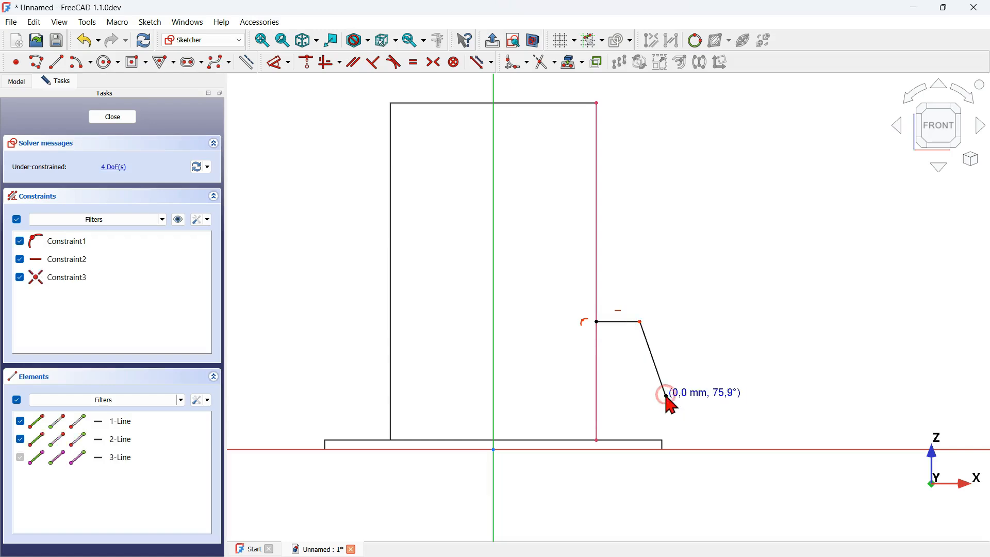
scroll(666, 431, "up", 2)
left_click(666, 435)
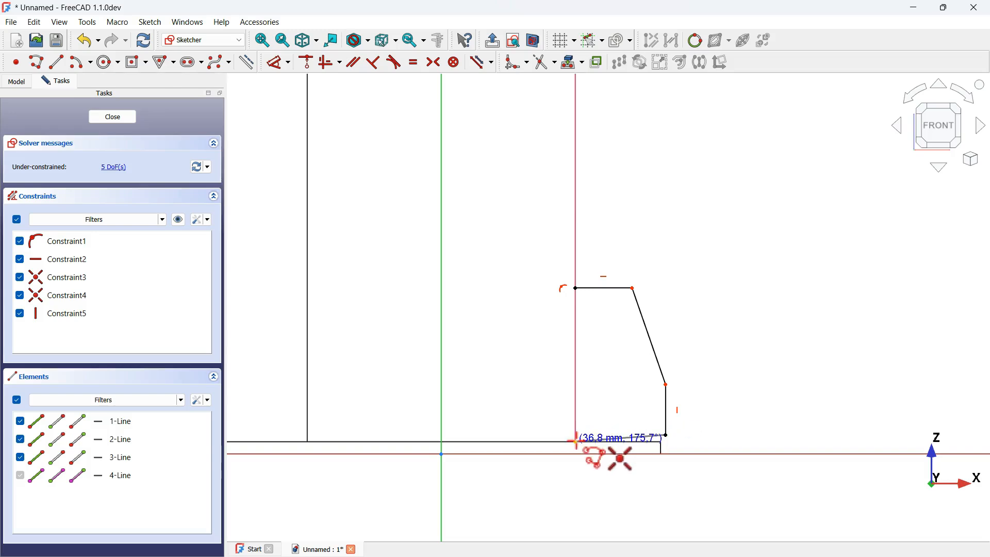
left_click(576, 442)
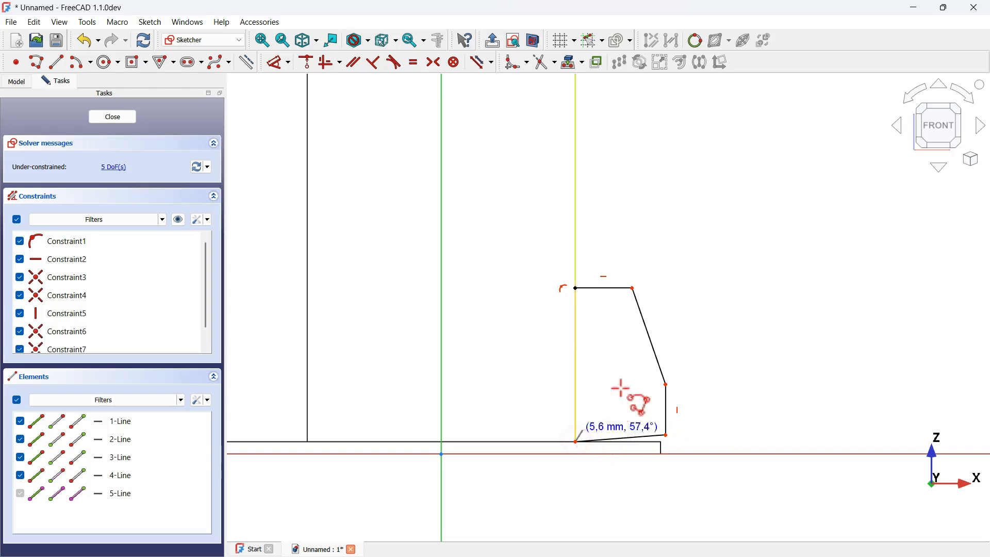
left_click(576, 289)
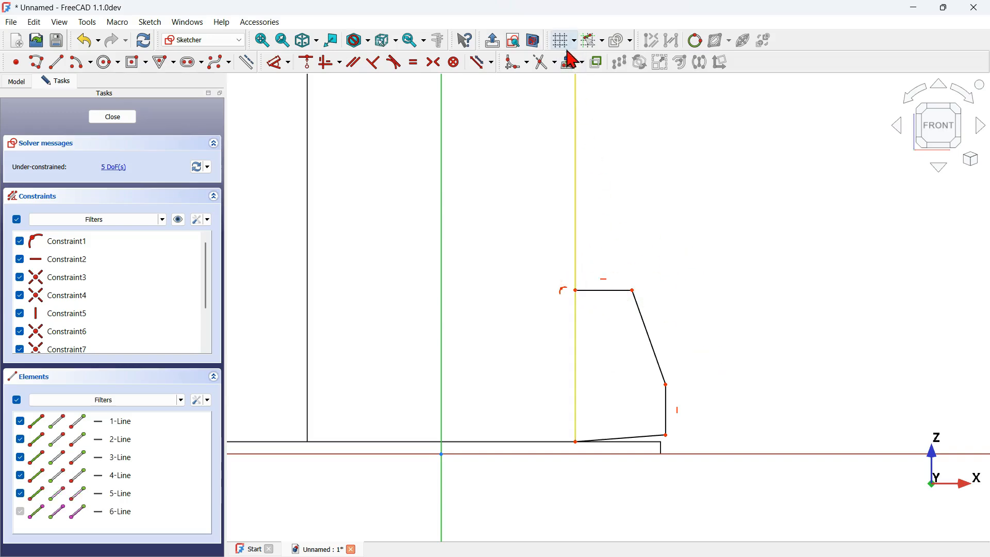
Step: Project the base plate's right end edge and make the profile's lower outer corner coincident with the plate's upper corner
left_click(572, 72)
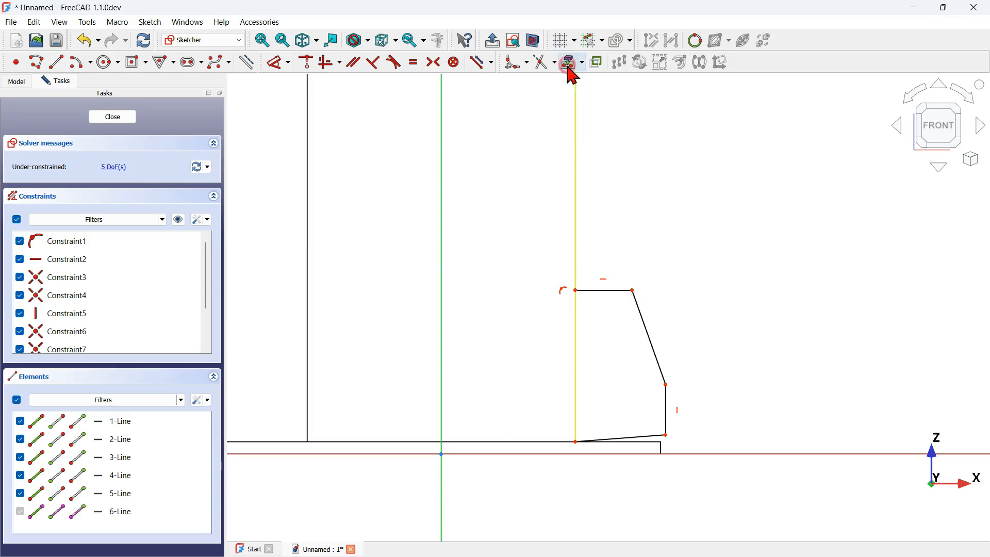
scroll(659, 457, "up", 5)
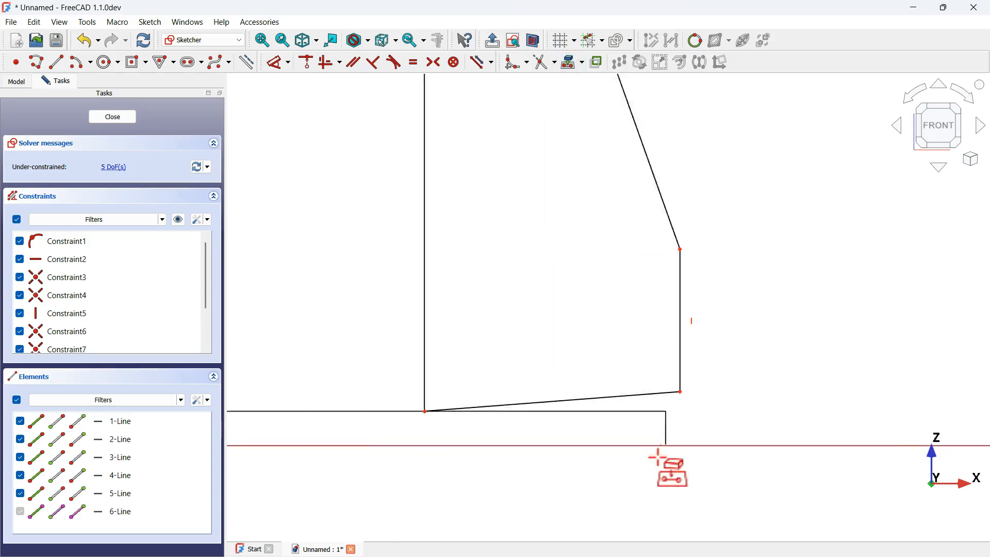
left_click(668, 413)
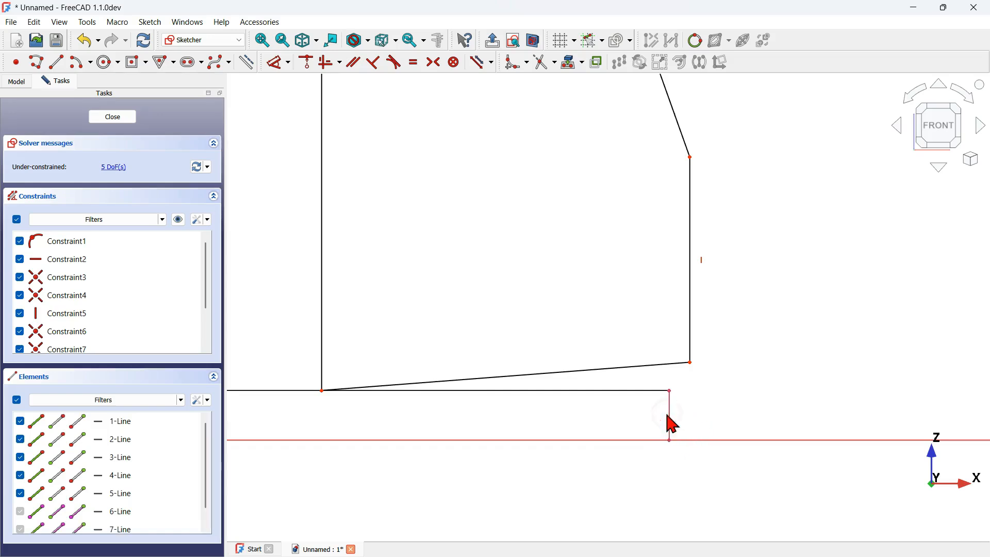
scroll(693, 409, "down", 1)
right_click(693, 409)
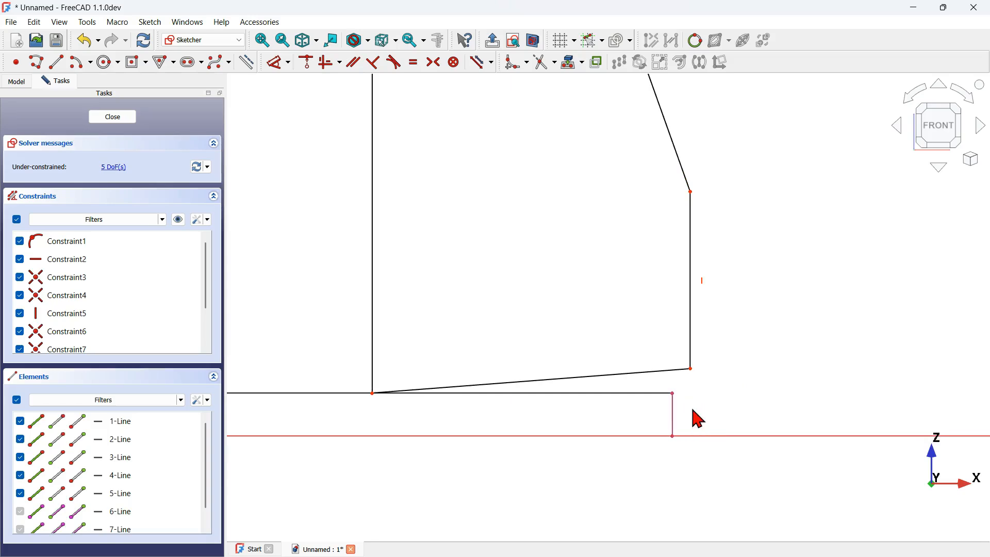
left_click_drag(634, 322, 711, 426)
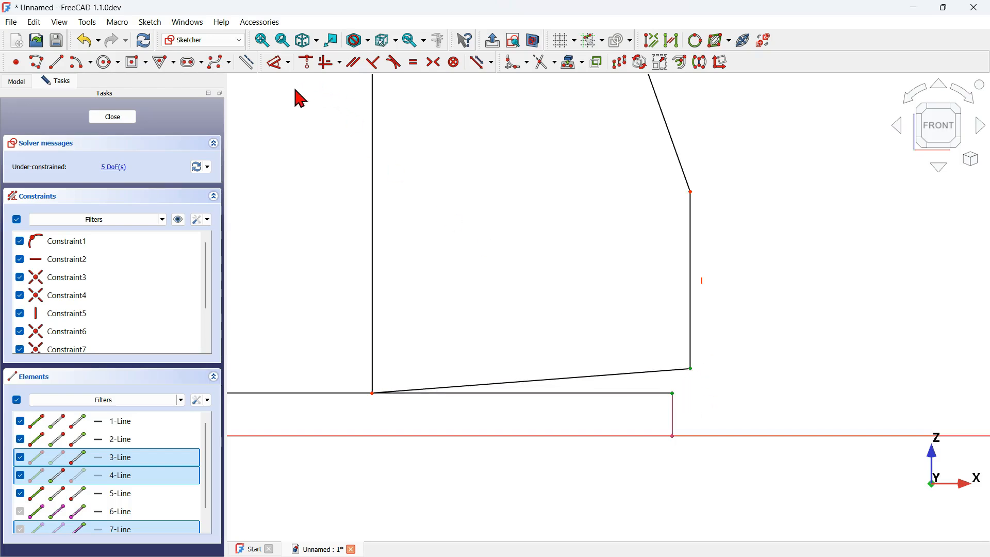
left_click(307, 63)
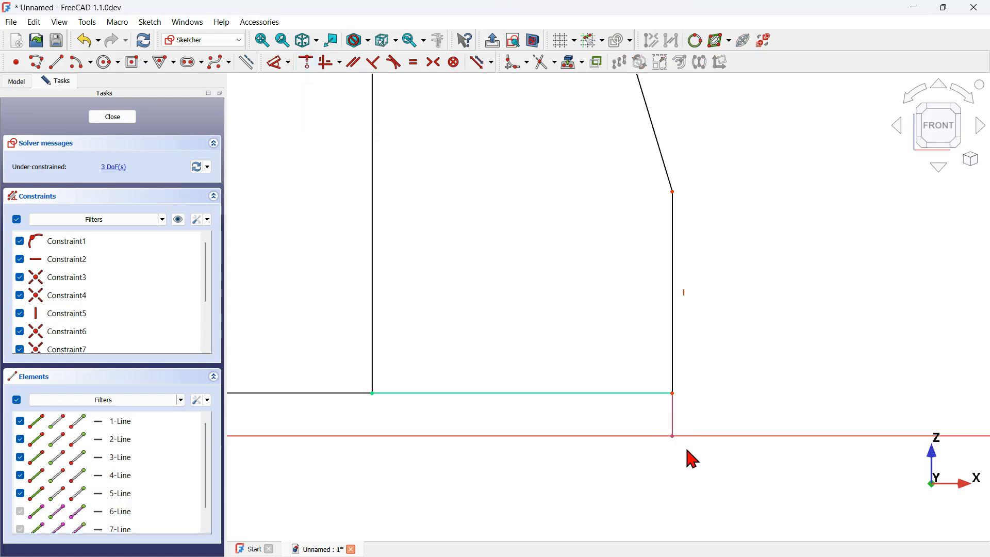
Step: Dimension the rib profile's short outer vertical edge and its top edge to 5 mm each
scroll(692, 459, "down", 3)
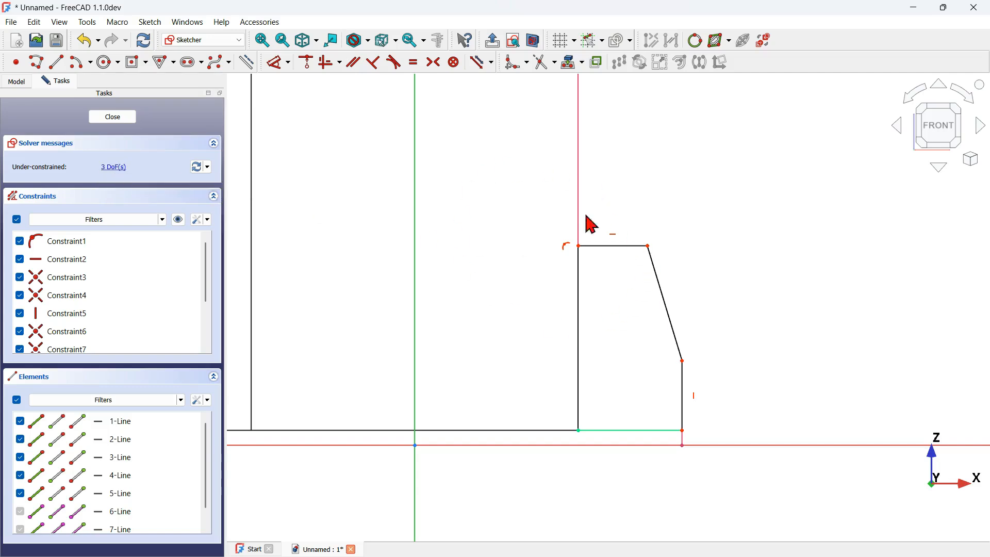
scroll(656, 370, "up", 2)
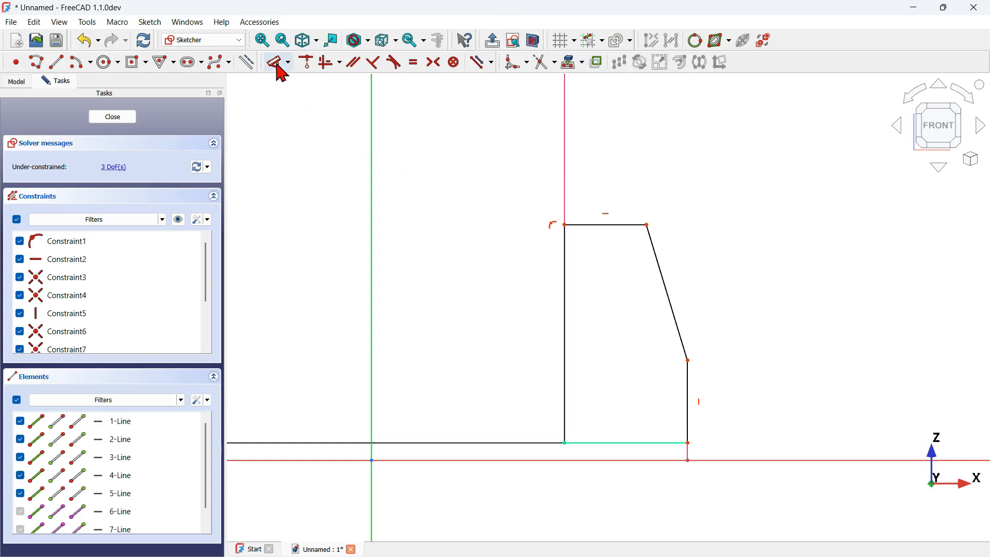
left_click(278, 64)
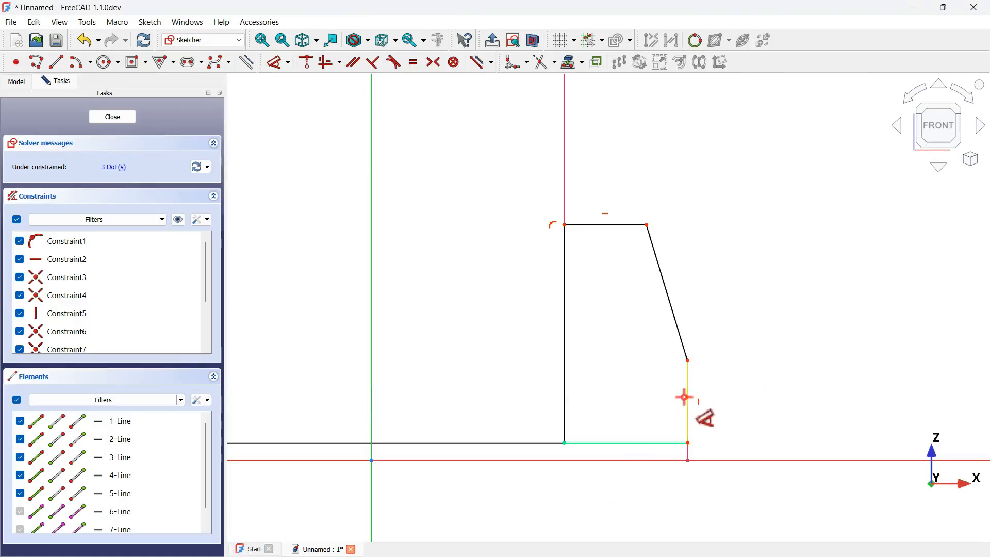
left_click(687, 397)
left_click(822, 398)
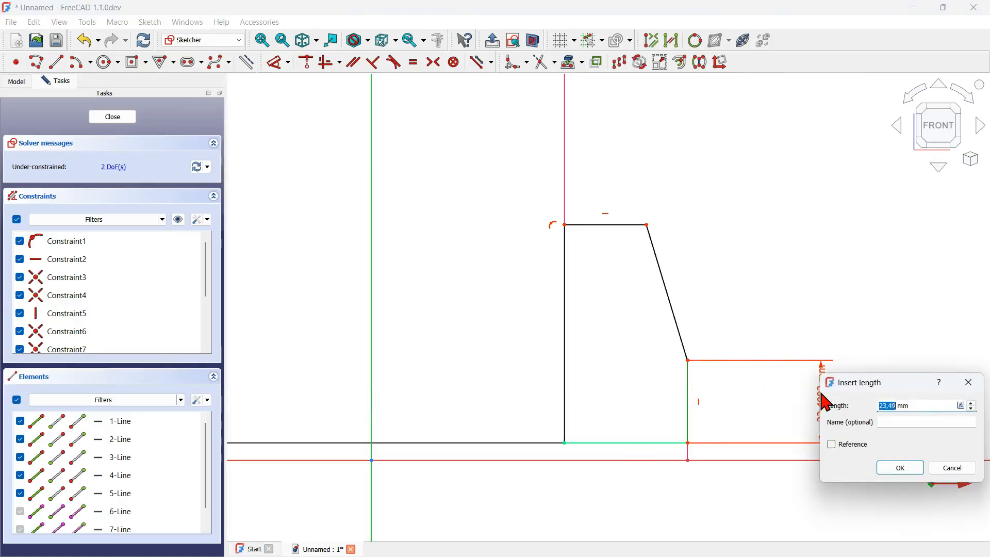
type("5")
key("Return")
left_click(611, 225)
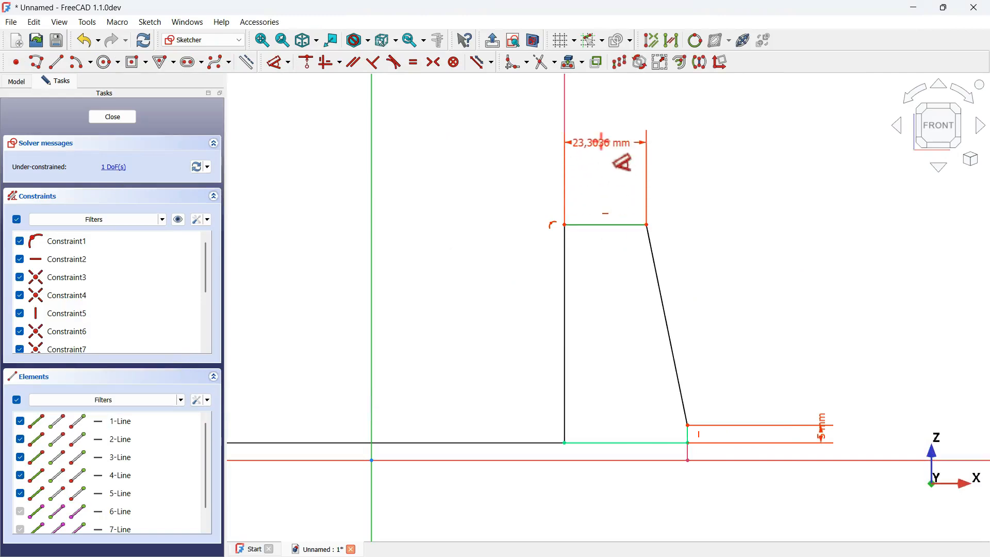
left_click(604, 150)
type("5")
key("Return")
Step: Dimension the rib profile's inner vertical edge along the block to 100 mm
key("k")
key("a")
left_click(564, 319)
left_click(437, 317)
type("1")
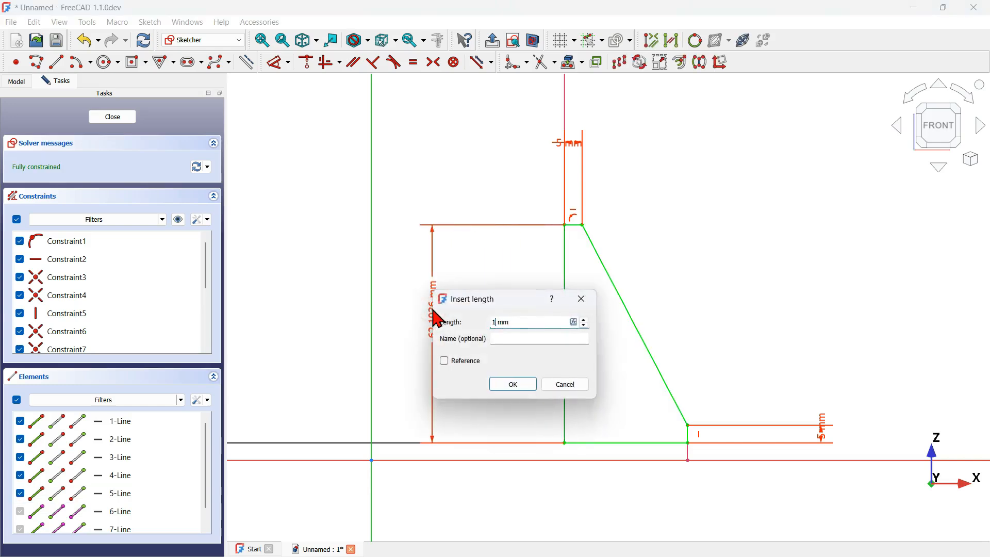
type("00")
key("Return")
scroll(586, 347, "down", 5)
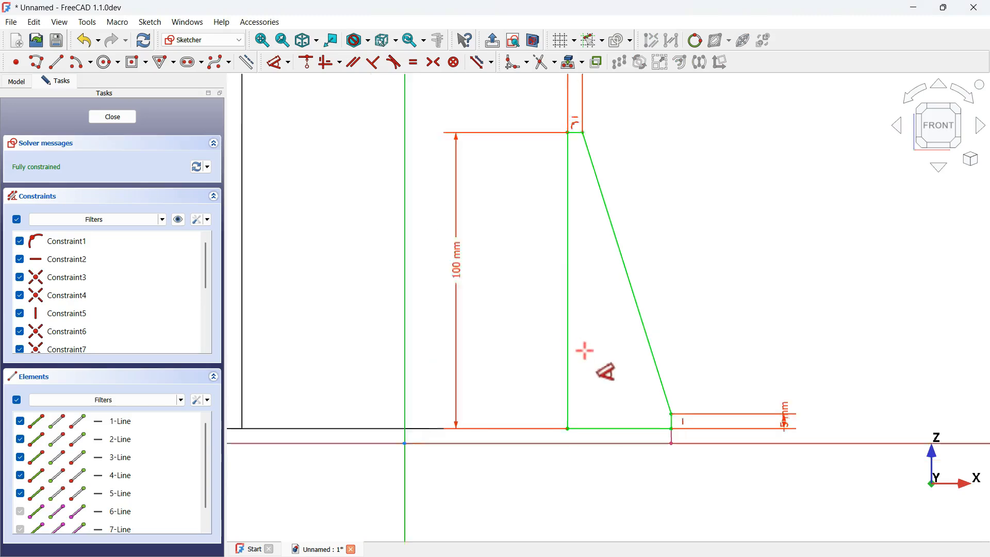
Step: Leave the sketch and pad the rib profile to a length of 5 mm in the reversed direction
left_click(490, 38)
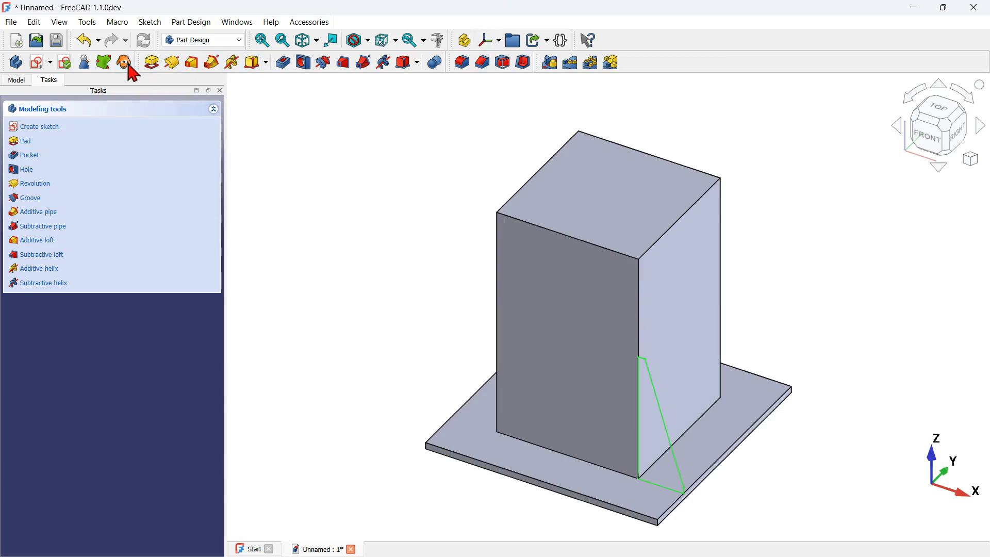
left_click(151, 62)
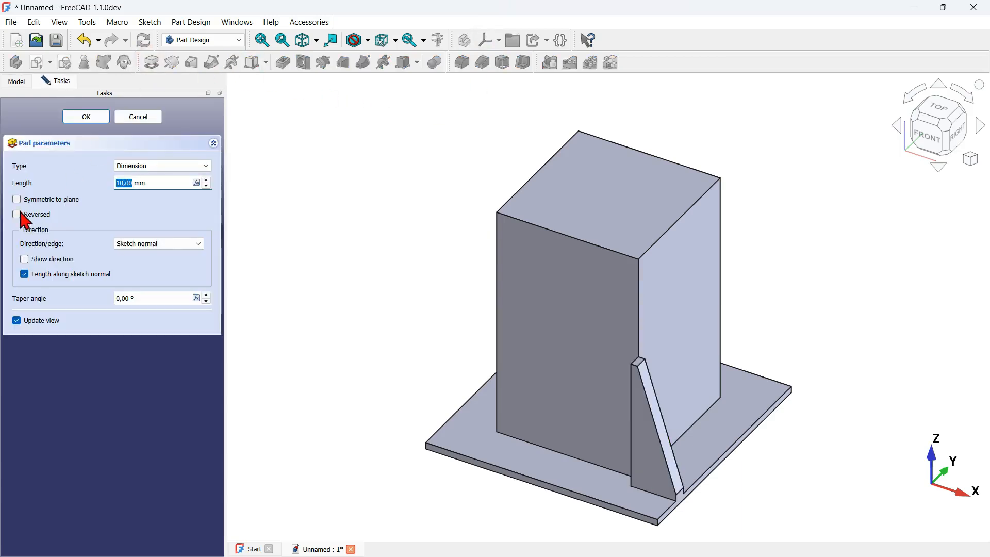
left_click(38, 214)
left_click(129, 183)
type("5")
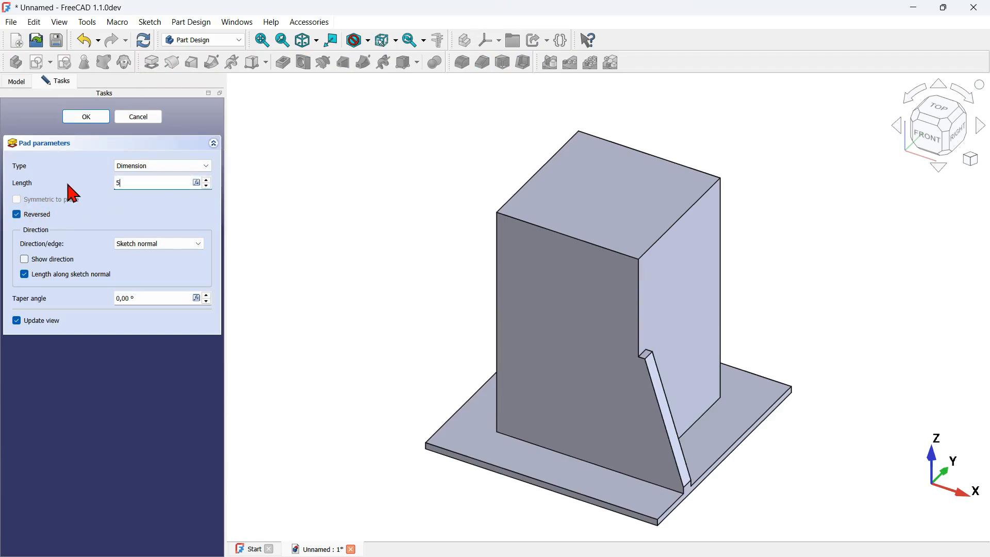
left_click(92, 122)
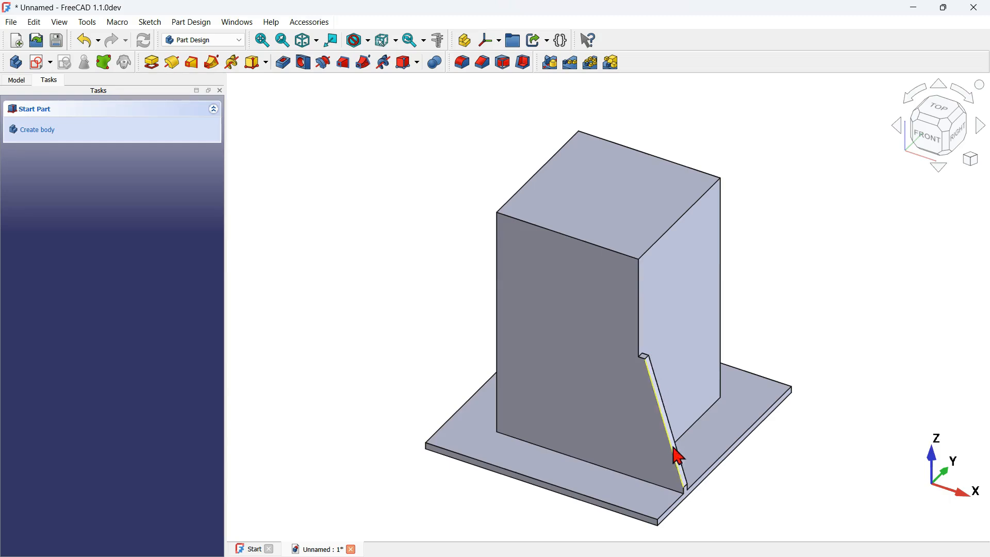
Step: Duplicate the rib sketch Sketch002 using only the original selection, without dependencies, and move the copy into the Body
left_click(21, 81)
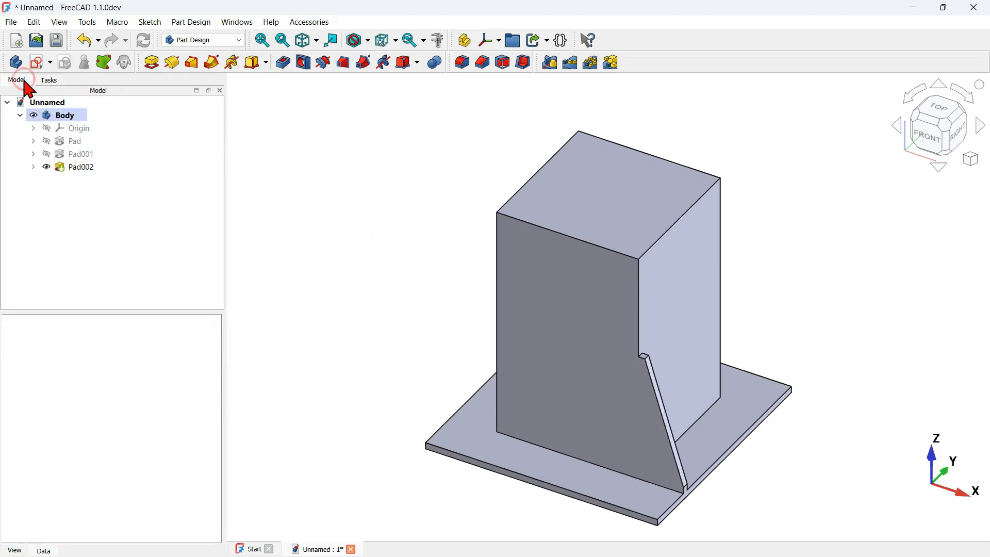
left_click(32, 167)
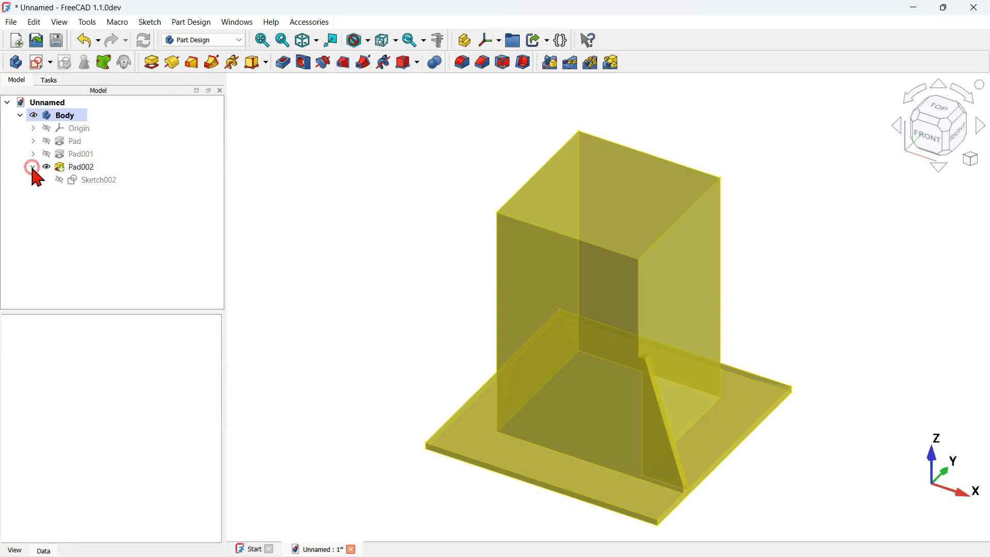
left_click(109, 181)
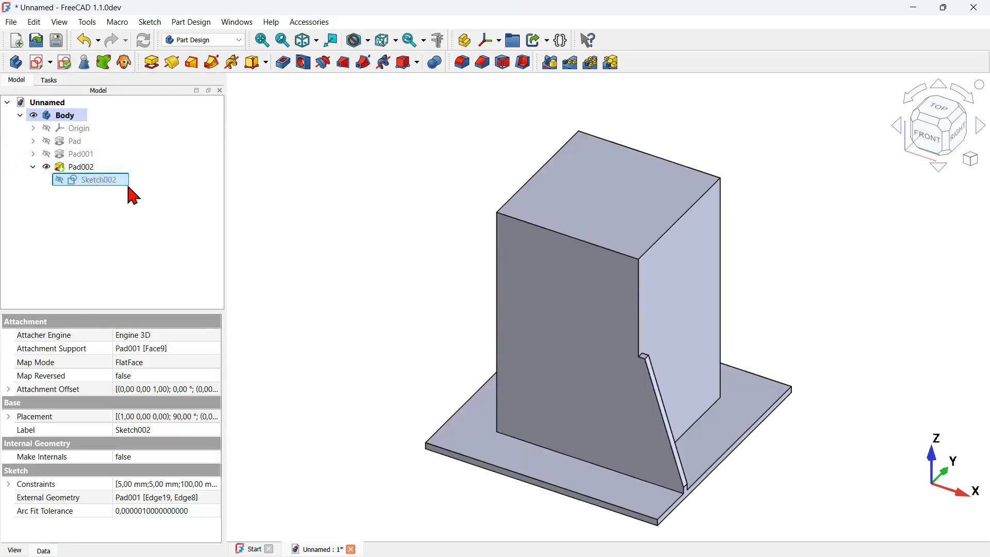
key("ctrl+e")
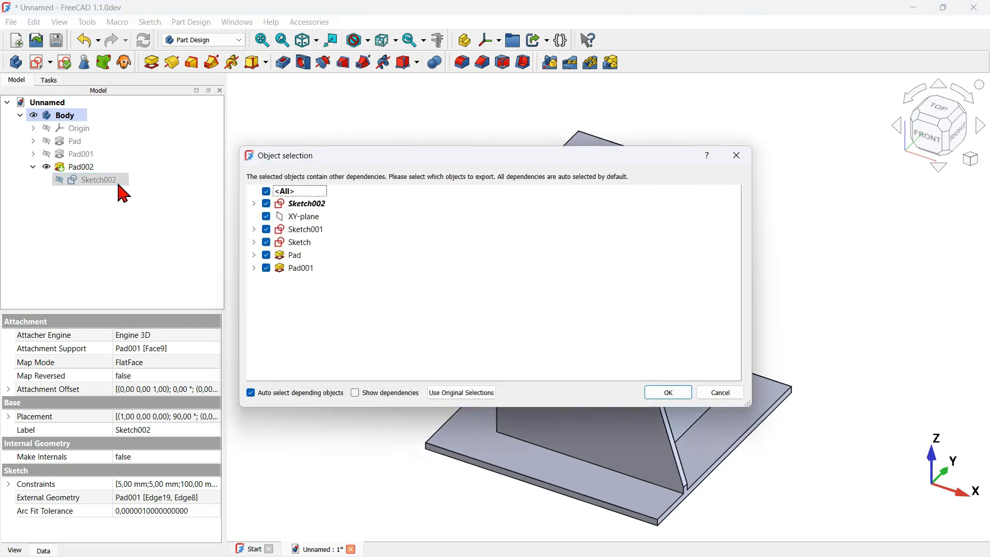
left_click(466, 392)
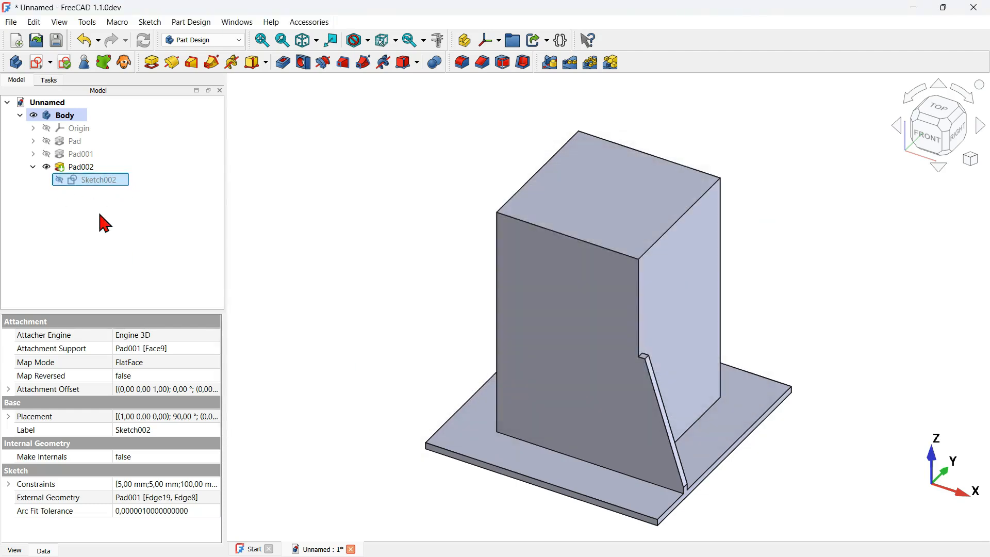
left_click(101, 216)
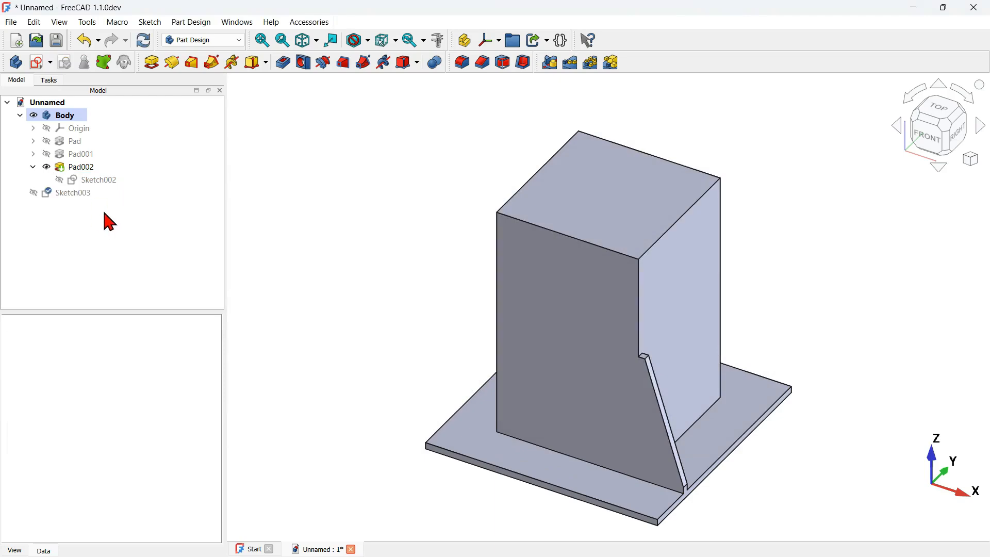
left_click(72, 193)
mouse_move(57, 197)
left_mouse_down()
mouse_move(78, 206)
mouse_move(146, 194)
mouse_move(109, 117)
mouse_move(110, 126)
left_mouse_up()
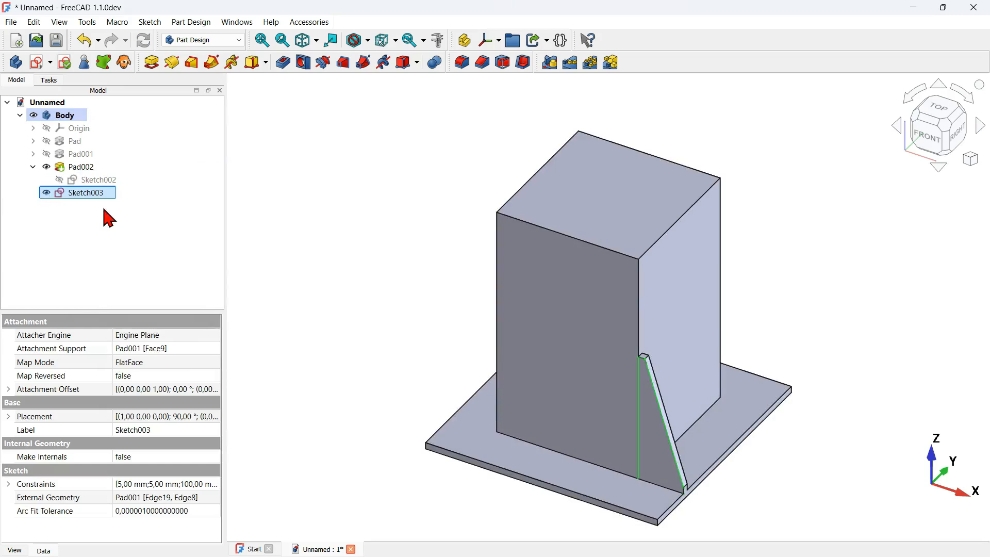
Step: Reattach the copied sketch Sketch003 to the block's right-hand face (Pad001:Face6) in Plane face mode
left_click(77, 194)
left_click(214, 361)
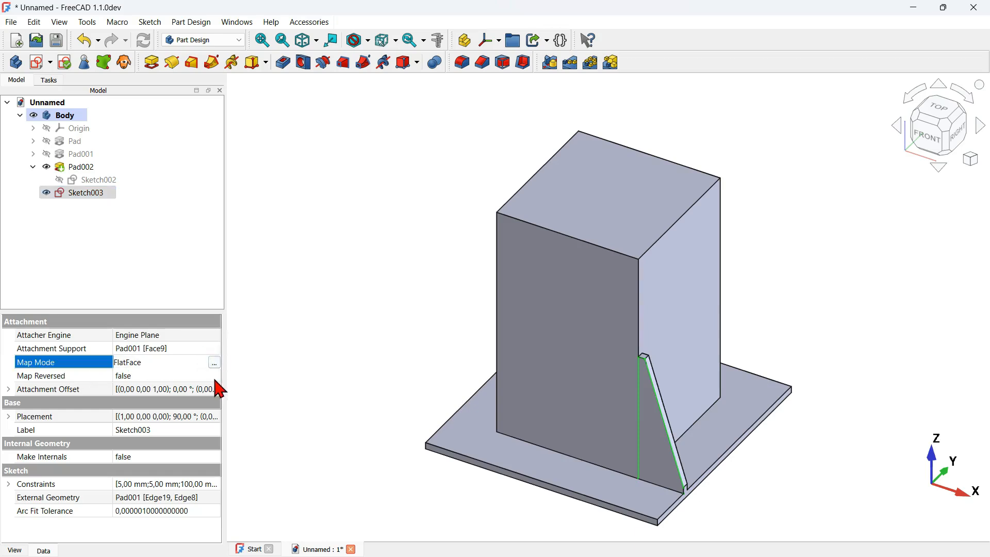
left_click(214, 363)
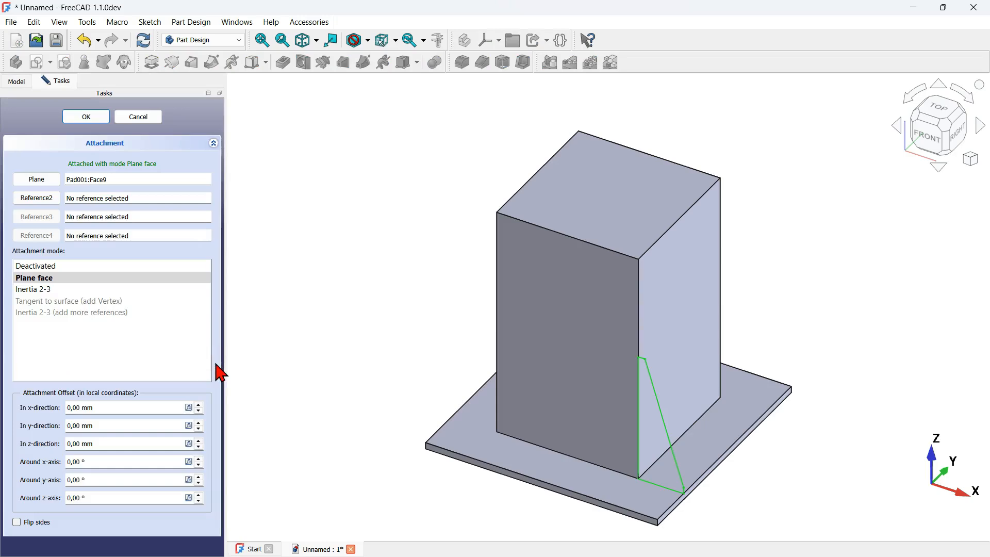
left_click(38, 180)
left_click(678, 312)
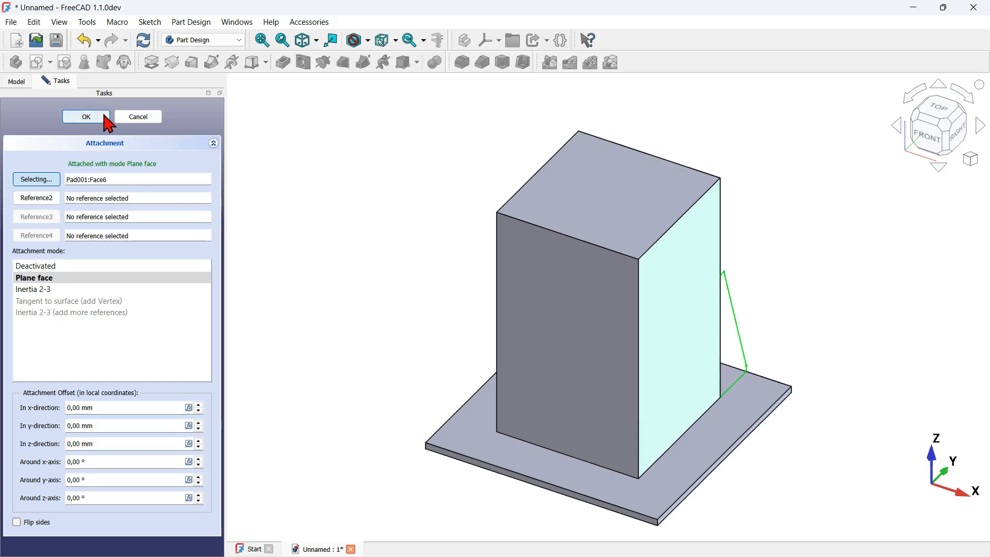
left_click(84, 117)
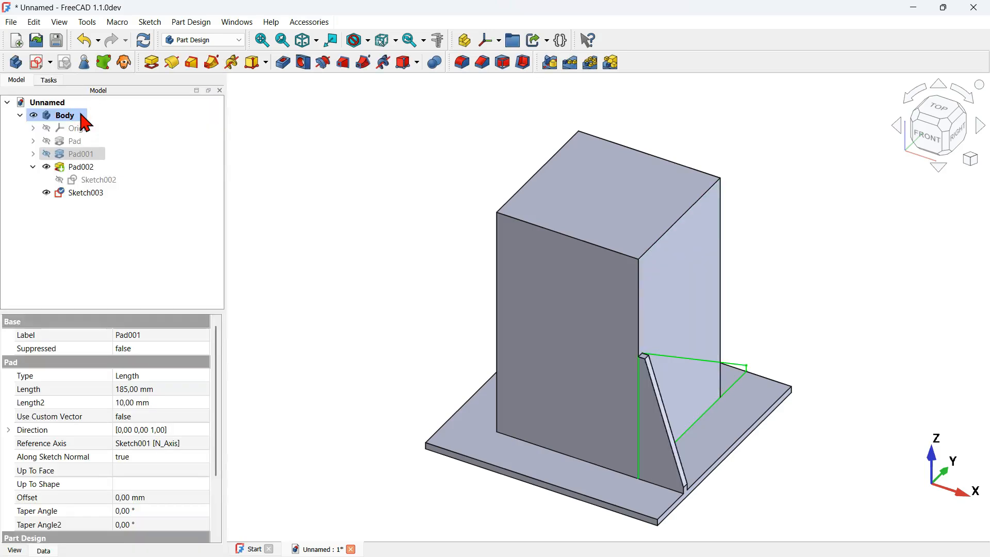
Step: Open the copied rib sketch for editing and delete its projected base plate end edge
double_click(88, 193)
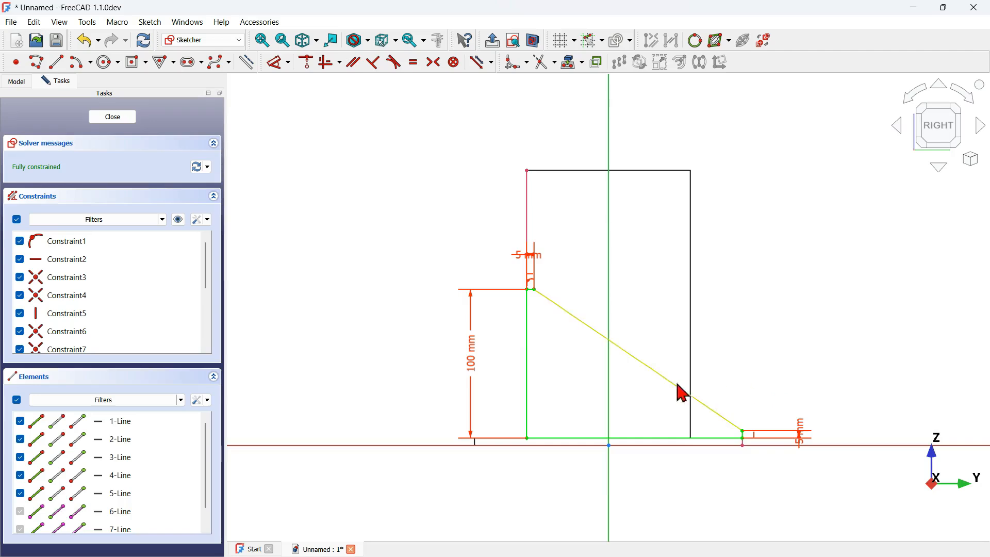
scroll(791, 475, "up", 7)
scroll(796, 478, "up", 3)
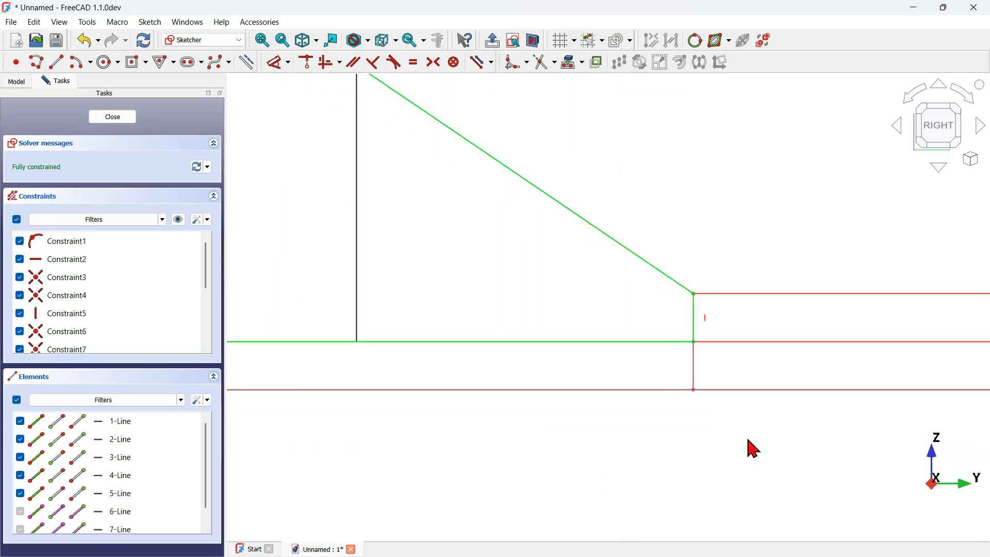
left_click(696, 377)
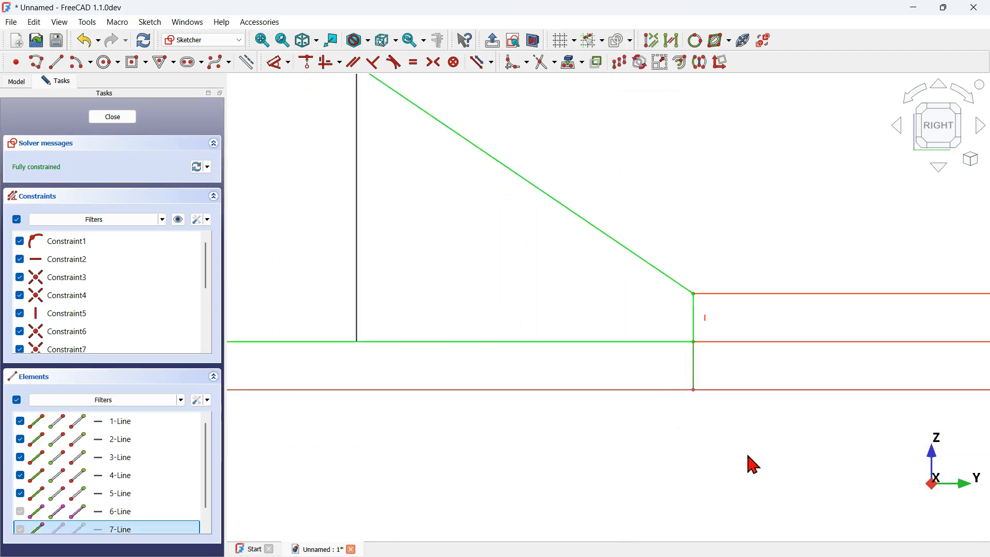
key("Delete")
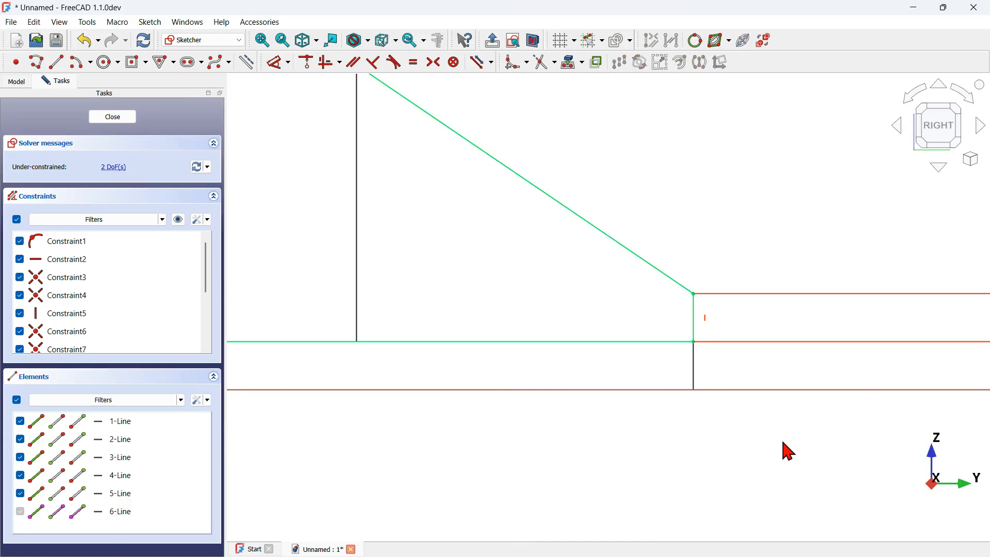
Step: Move the rib profile's outer short edge across to the front side of the block, beyond the base plate's front end
scroll(790, 452, "down", 10)
scroll(763, 444, "up", 1)
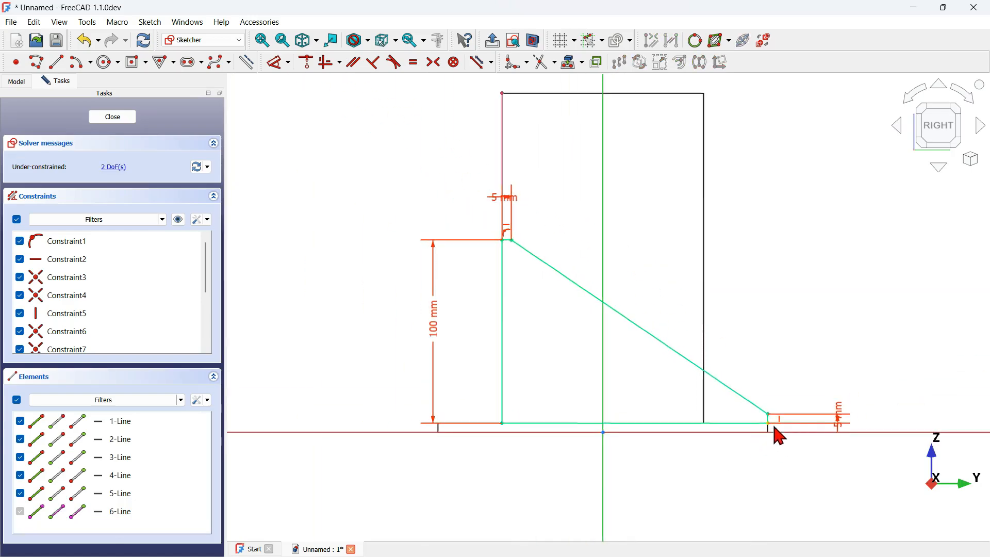
mouse_move(771, 414)
left_mouse_down()
mouse_move(684, 424)
mouse_move(383, 407)
mouse_move(365, 421)
left_mouse_up()
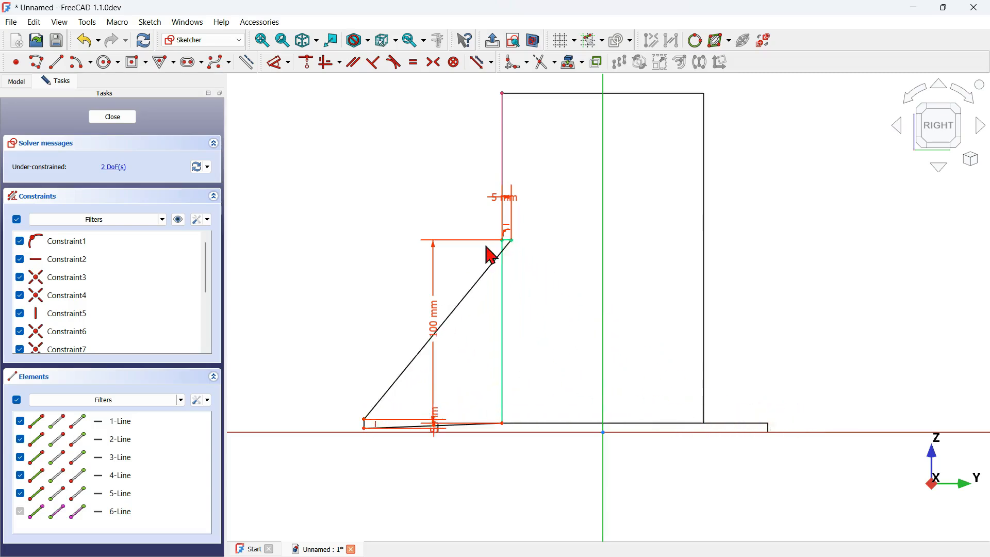
Step: Delete the top edge's 5 mm dimension and move the edge's free endpoint to the outer, front side of the block
scroll(499, 205, "up", 2)
scroll(500, 206, "up", 2)
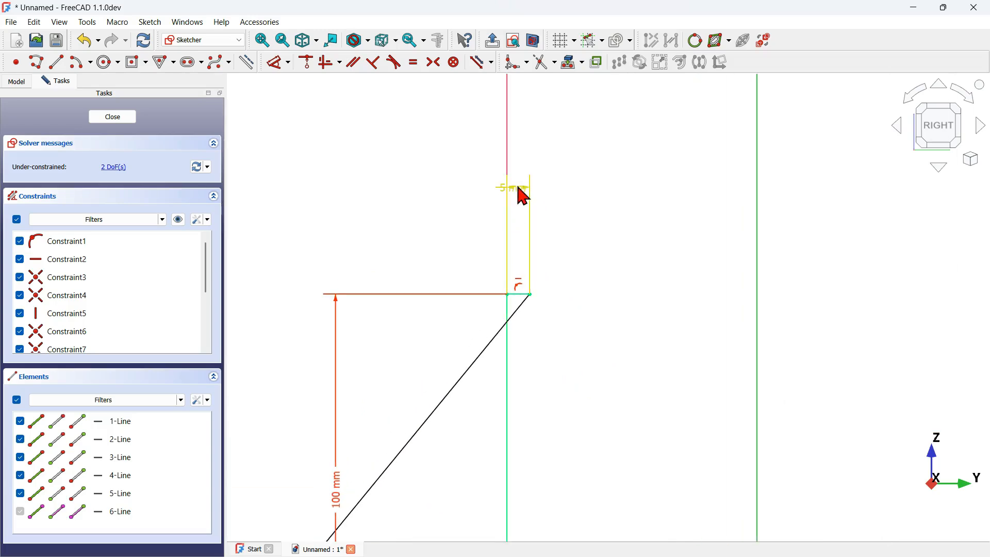
left_click(520, 189)
key("Delete")
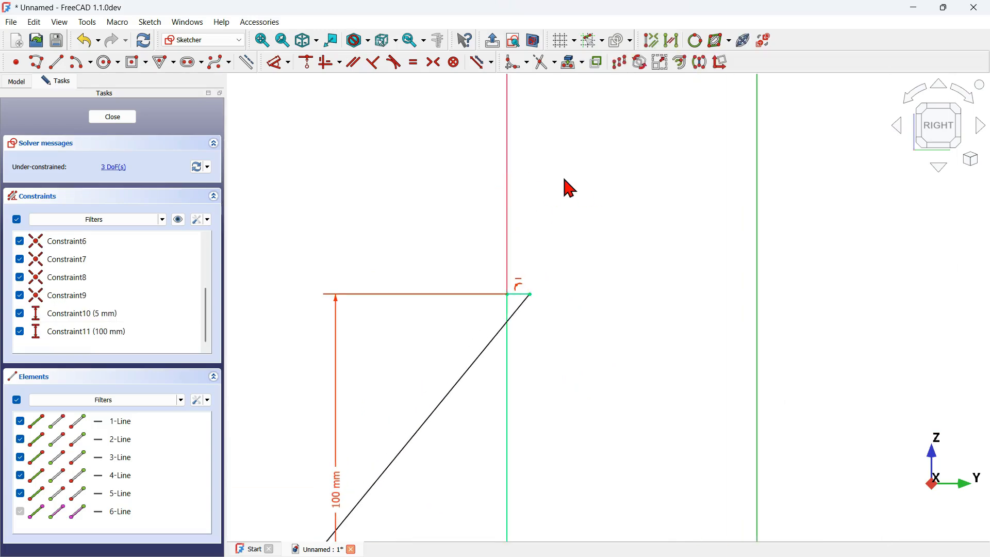
left_click_drag(532, 295, 453, 295)
Step: Reposition the outer edge's 5 mm dimension clear of the geometry and project the base plate's front end edge into the sketch
scroll(578, 222, "down", 3)
scroll(447, 472, "up", 2)
middle_click_drag(446, 472, 541, 206)
left_click_drag(559, 237, 535, 168)
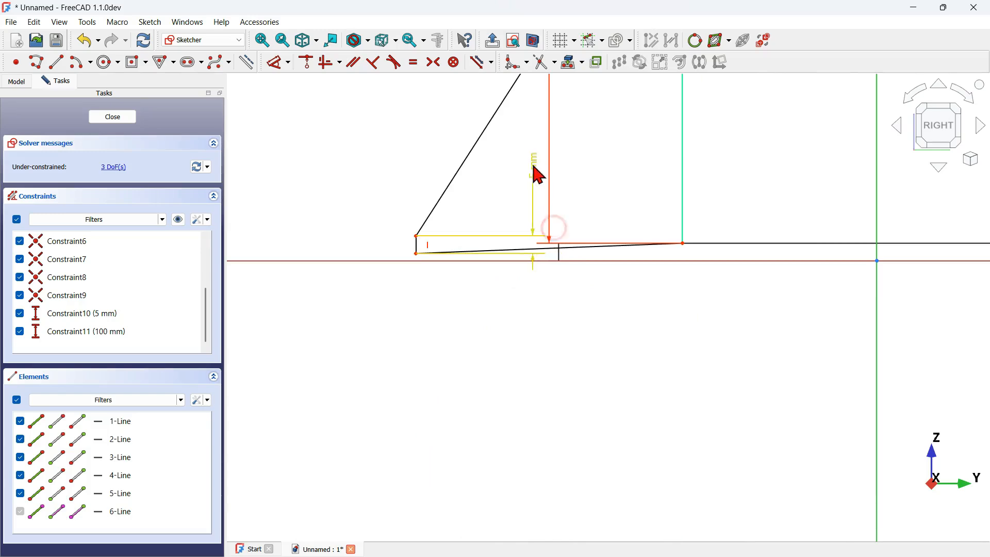
scroll(566, 258, "up", 5)
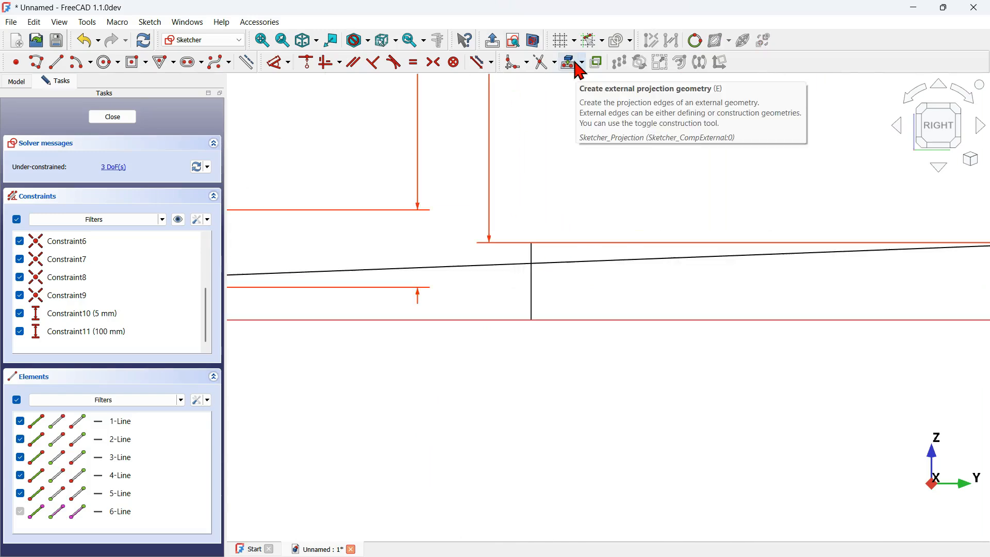
left_click(576, 65)
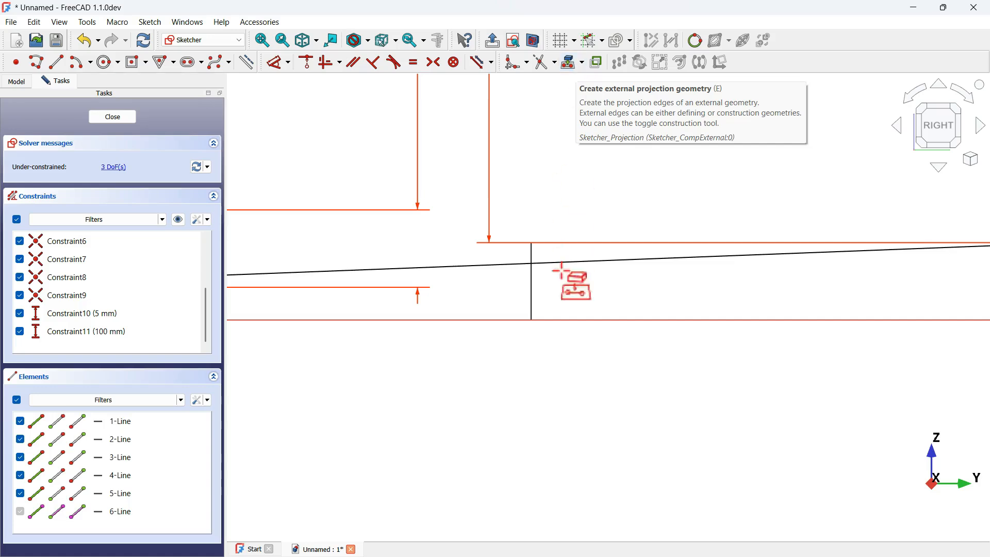
left_click(534, 292)
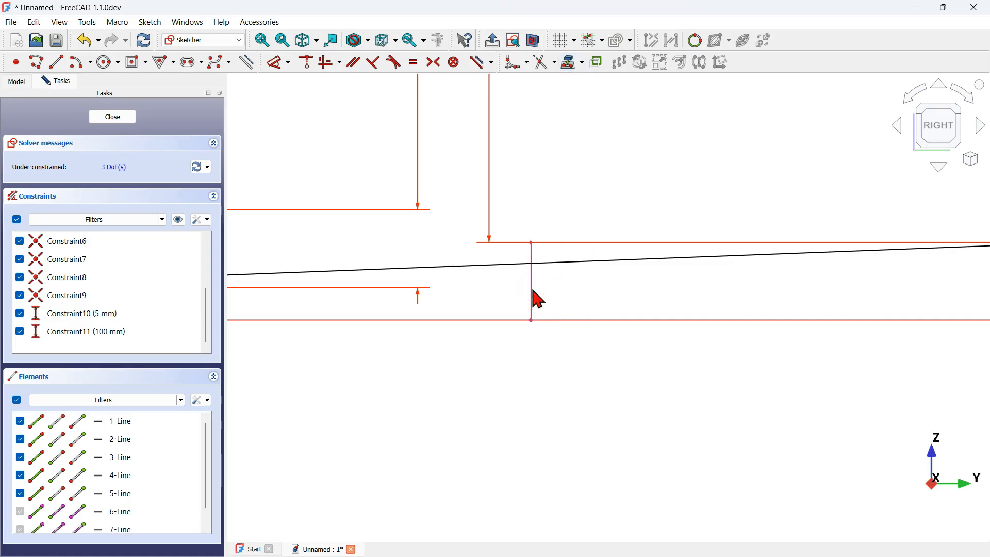
Step: Make the rib profile's lower outer corner coincident with the upper endpoint of the projected plate edge
left_click(308, 66)
left_click(535, 242)
scroll(668, 239, "down", 5)
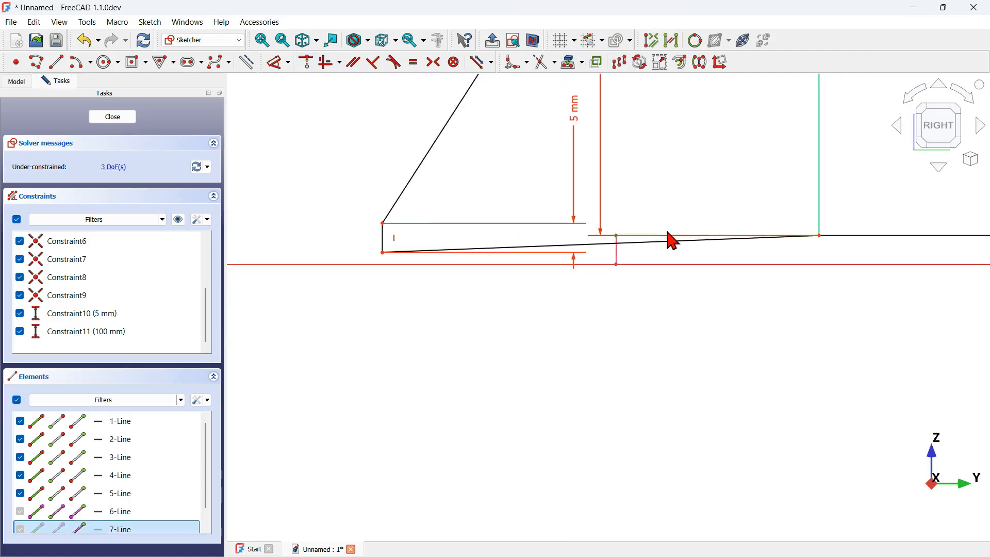
left_click(380, 252)
scroll(524, 310, "down", 3)
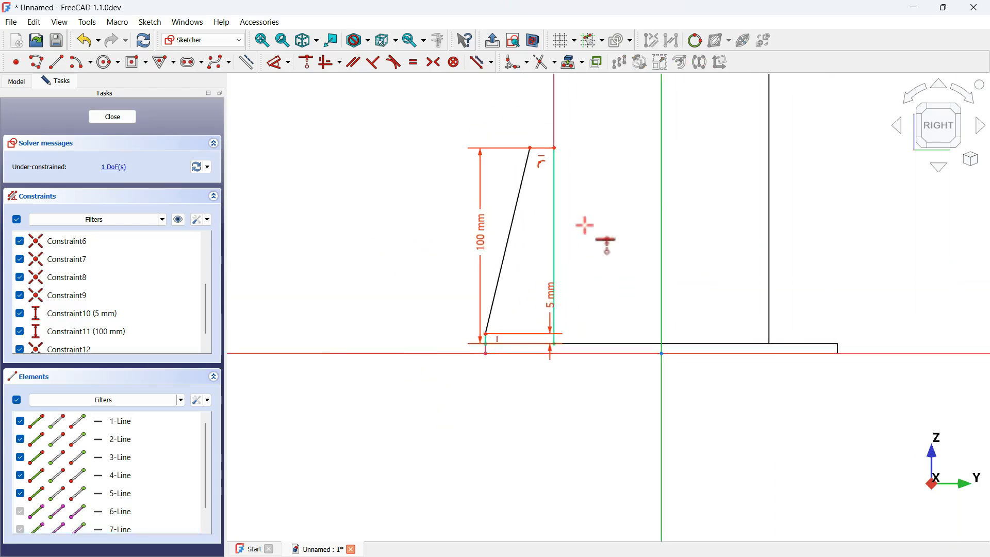
Step: Dimension the rib profile's top edge to 5 mm and leave the sketch
scroll(586, 225, "up", 2)
left_click(274, 62)
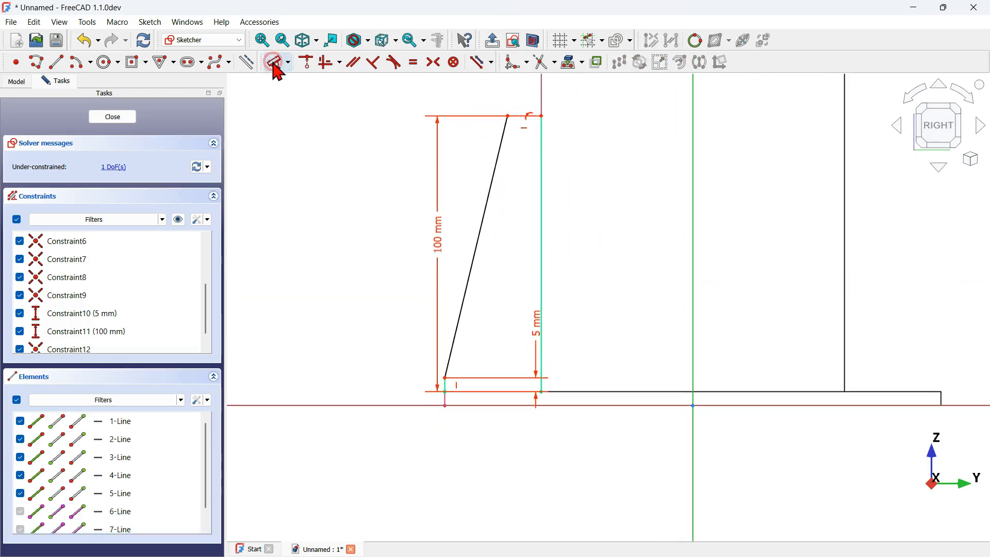
left_click(528, 116)
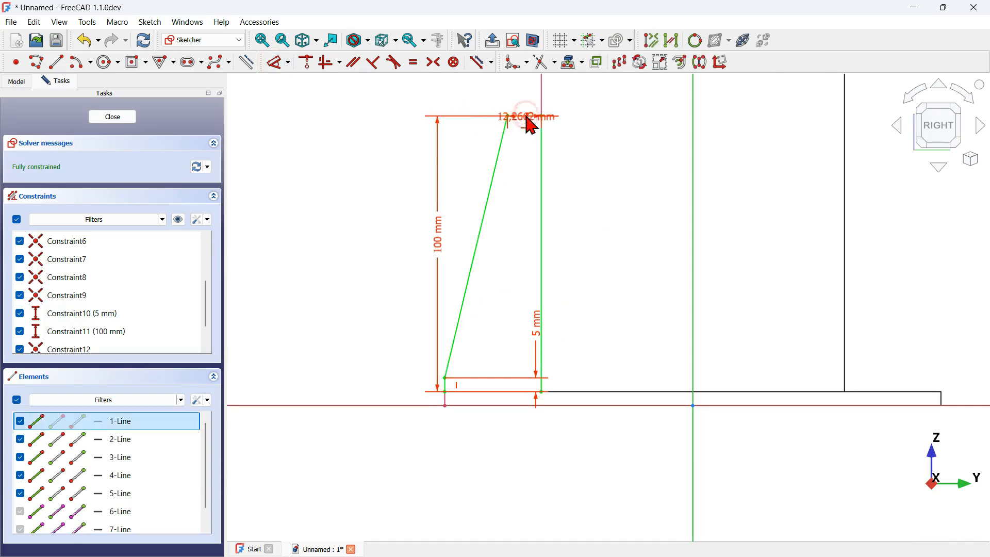
left_click(645, 101)
type("5")
key("Return")
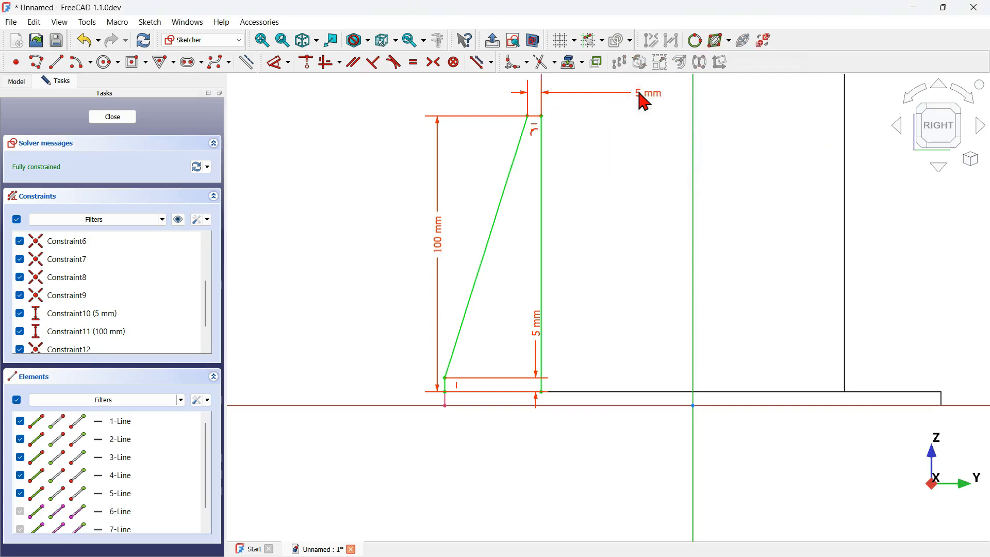
key("Escape")
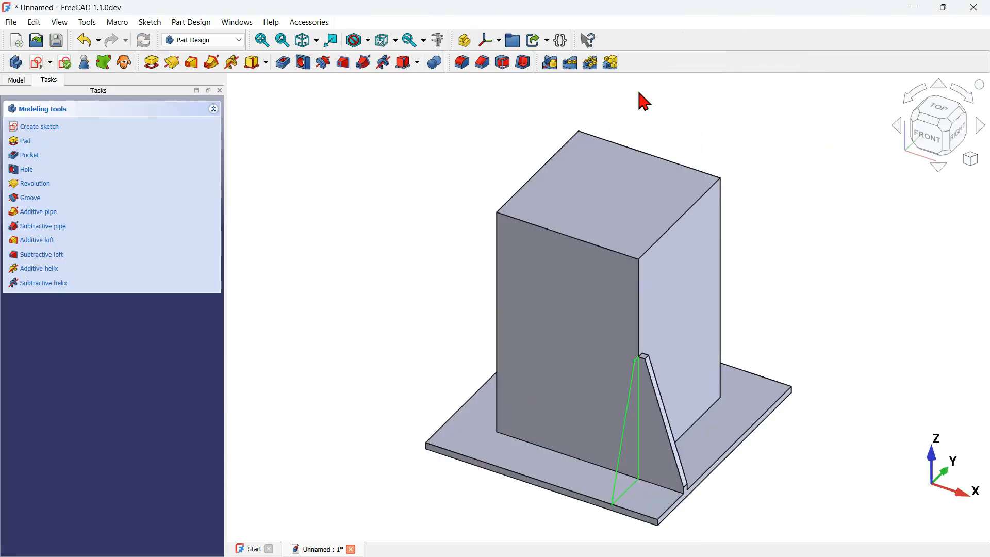
Step: Pad the second rib profile to a length of 5 mm in the reversed direction
left_click(155, 65)
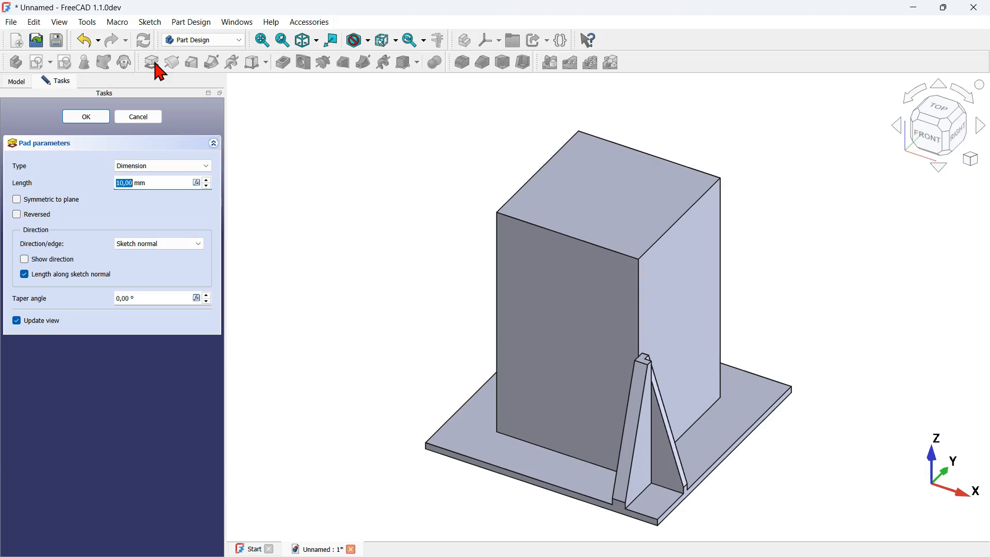
left_click(36, 215)
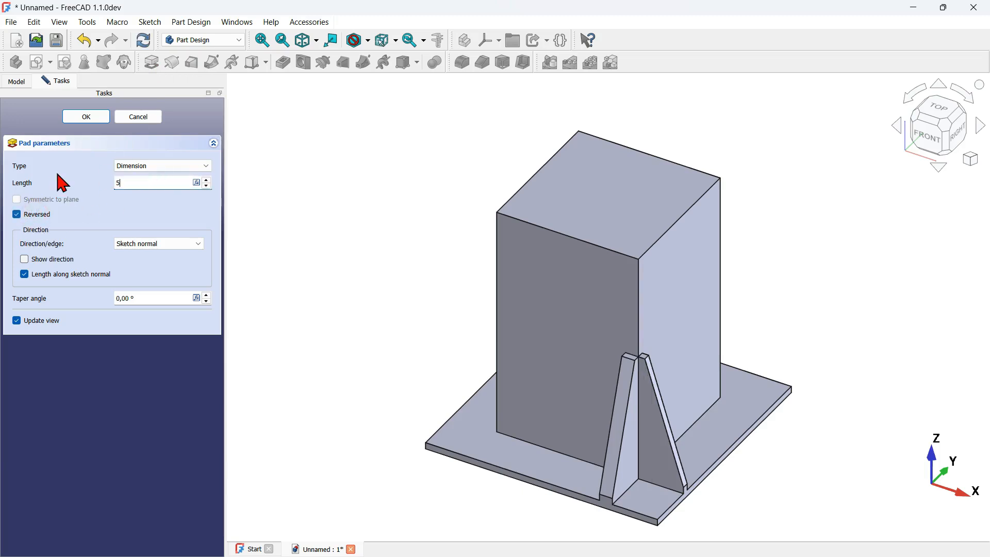
left_click(308, 148)
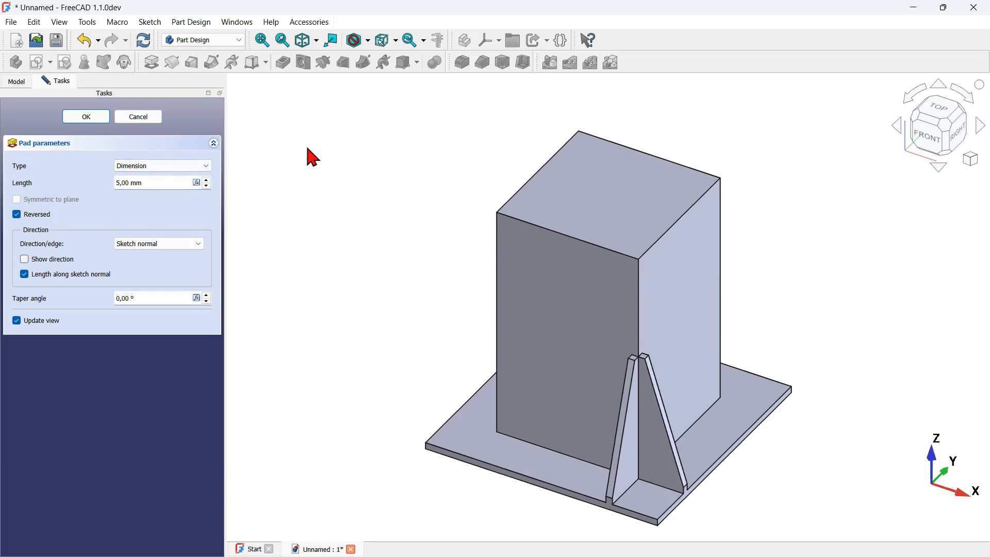
left_click(90, 119)
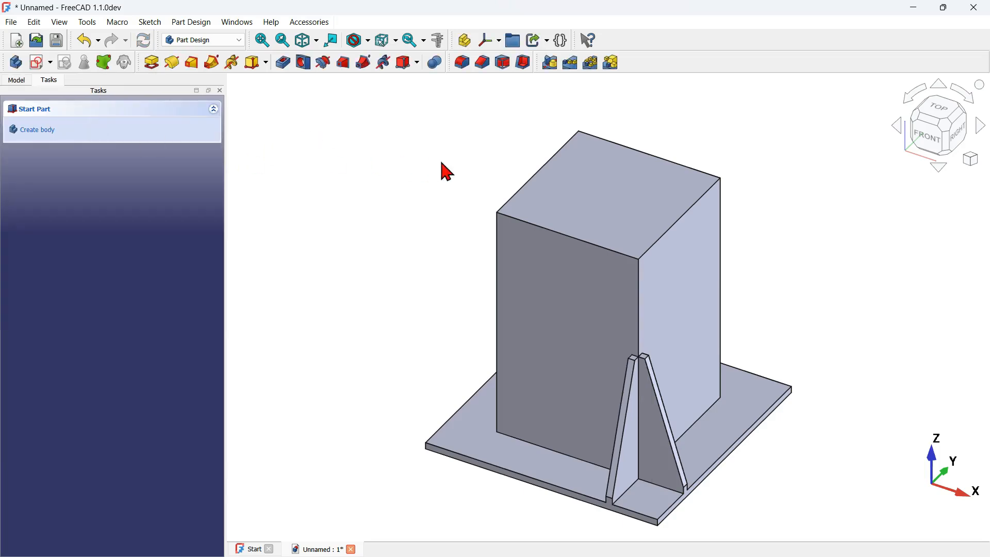
left_click_drag(397, 356, 469, 389)
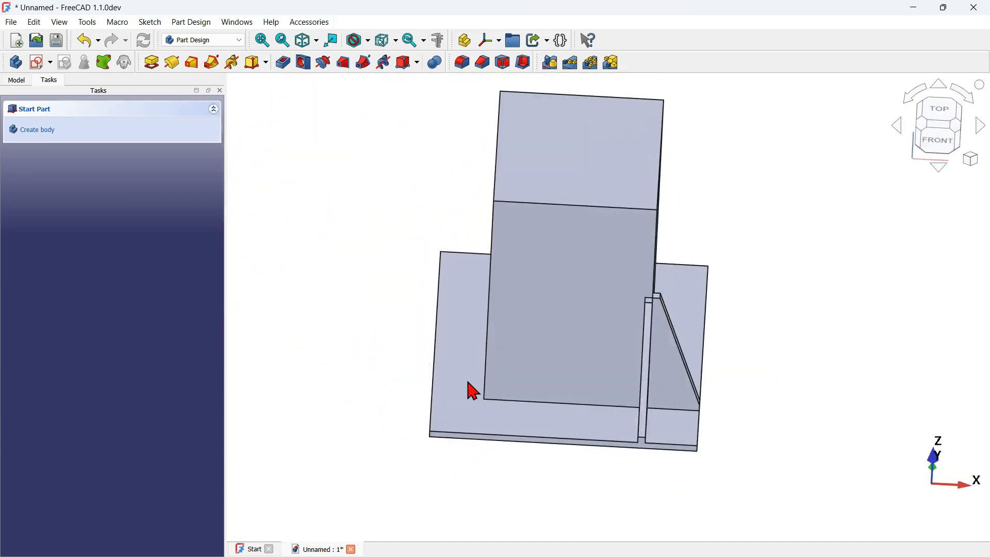
key("0")
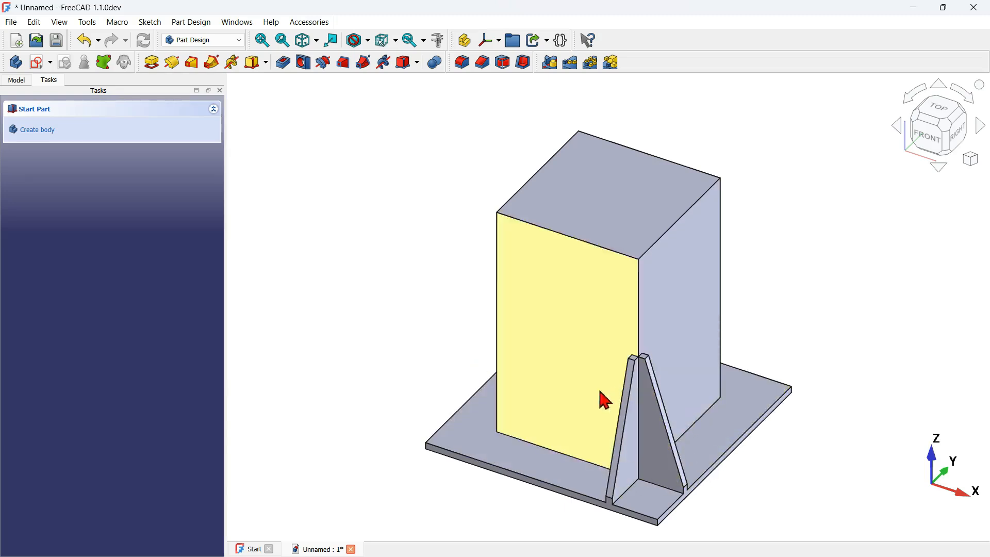
Step: Examine how the ribs are arranged around the column in the finished k7 assembly from several sides
left_click_drag(730, 283, 725, 419)
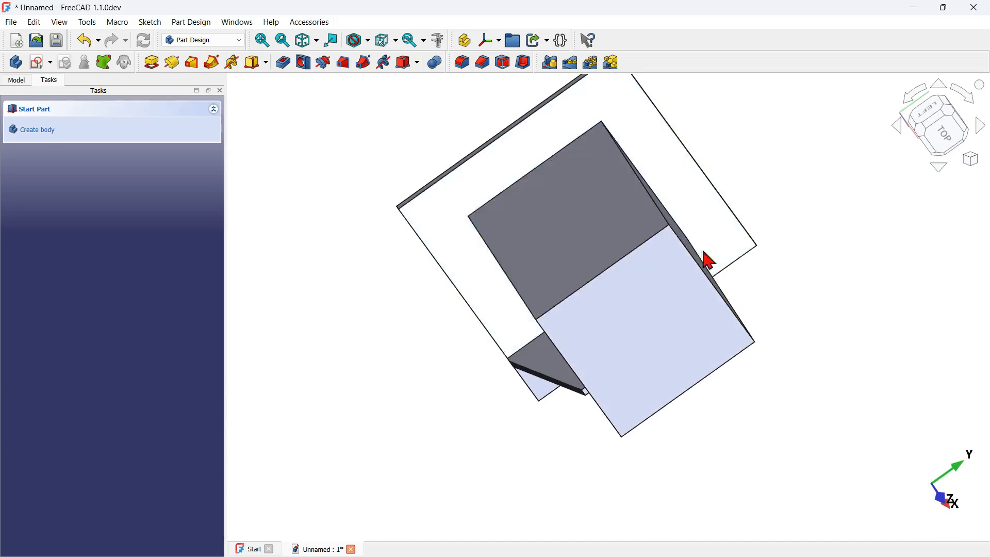
key("0")
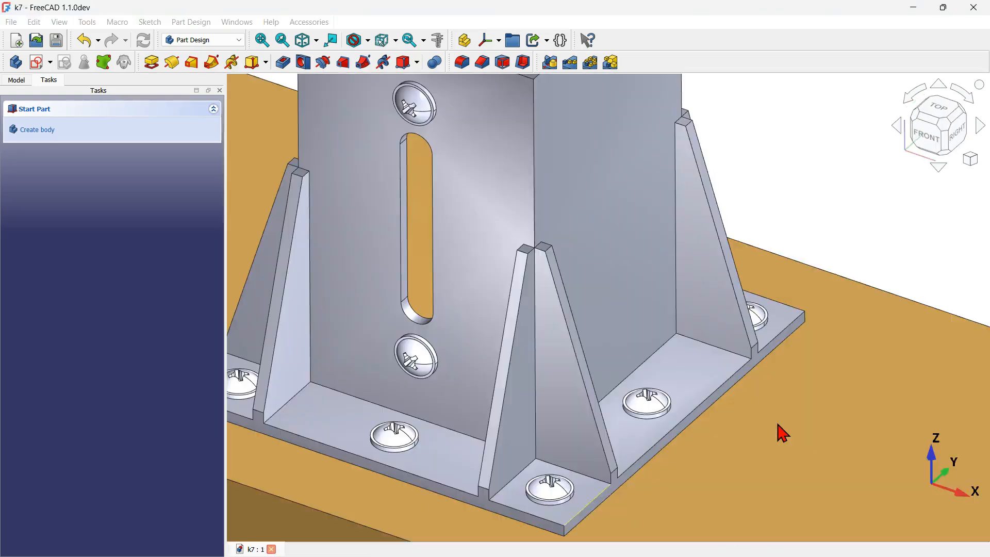
scroll(779, 392, "down", 6)
left_click_drag(909, 325, 678, 395)
scroll(676, 394, "down", 8)
scroll(821, 352, "up", 5)
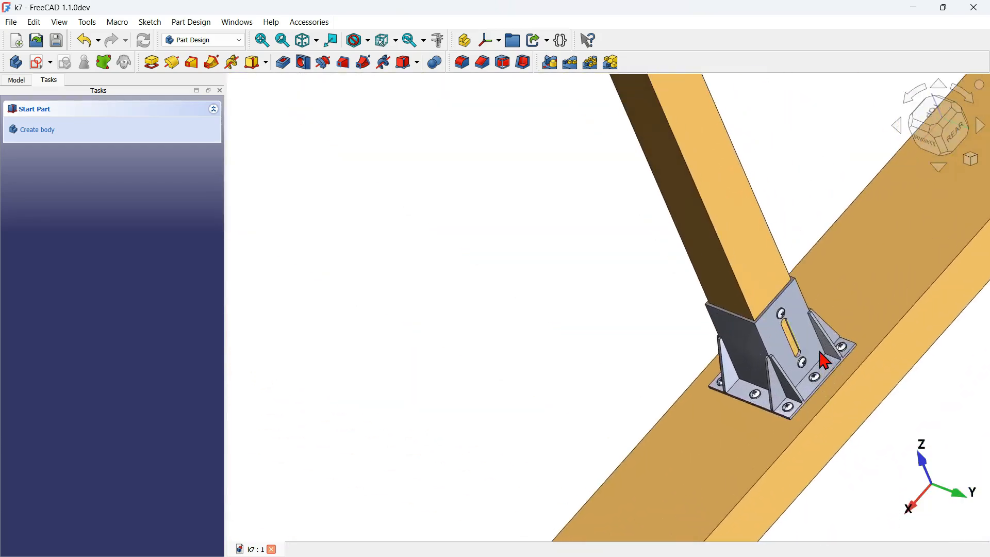
left_click_drag(831, 221, 697, 235)
left_click_drag(740, 350, 783, 288)
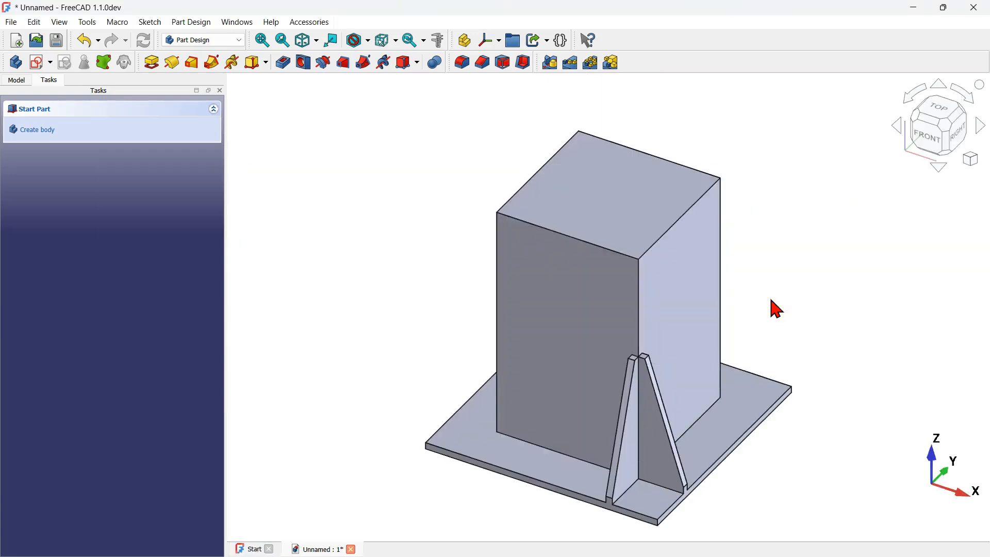
Step: Start one polar pattern of both rib pads, Pad002 and Pad003
left_click(19, 81)
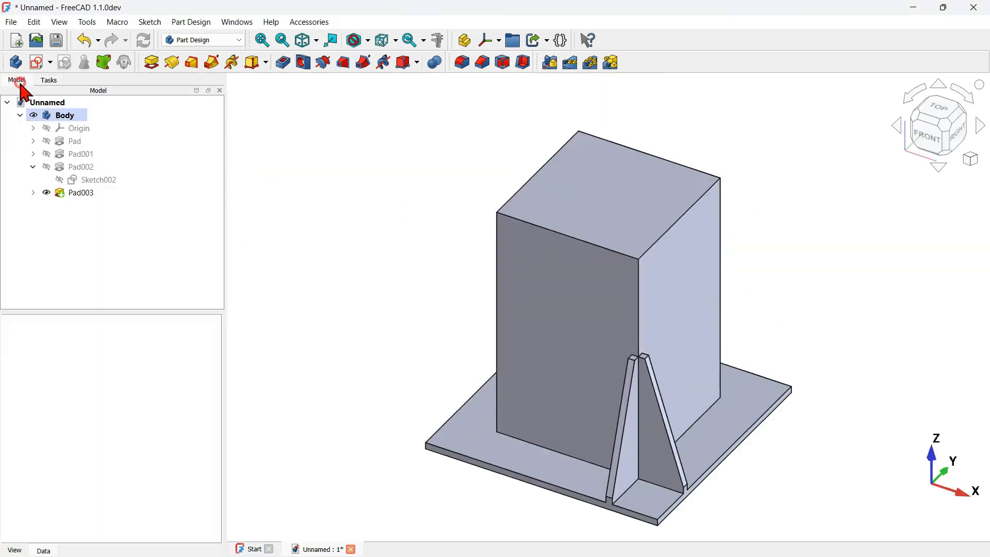
left_click(33, 167)
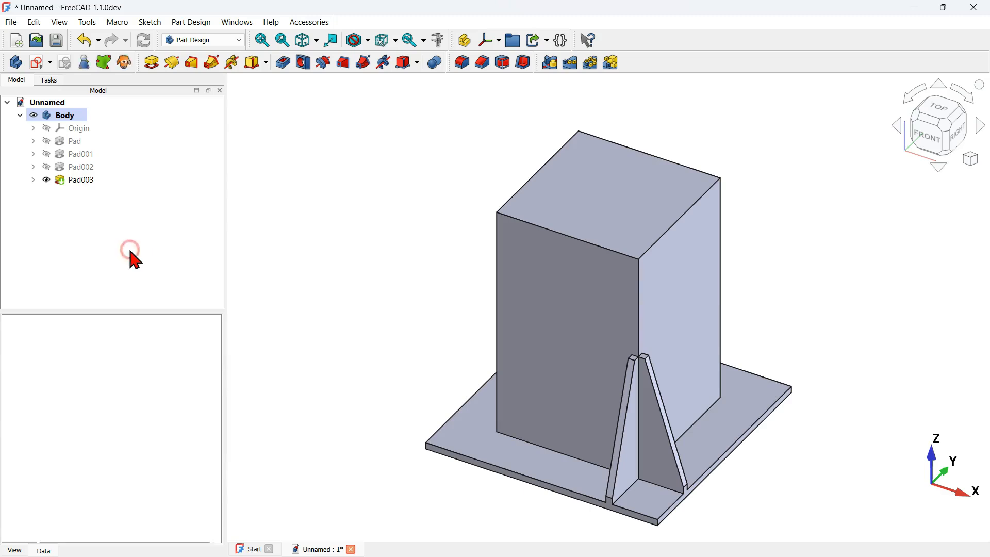
left_click(88, 169)
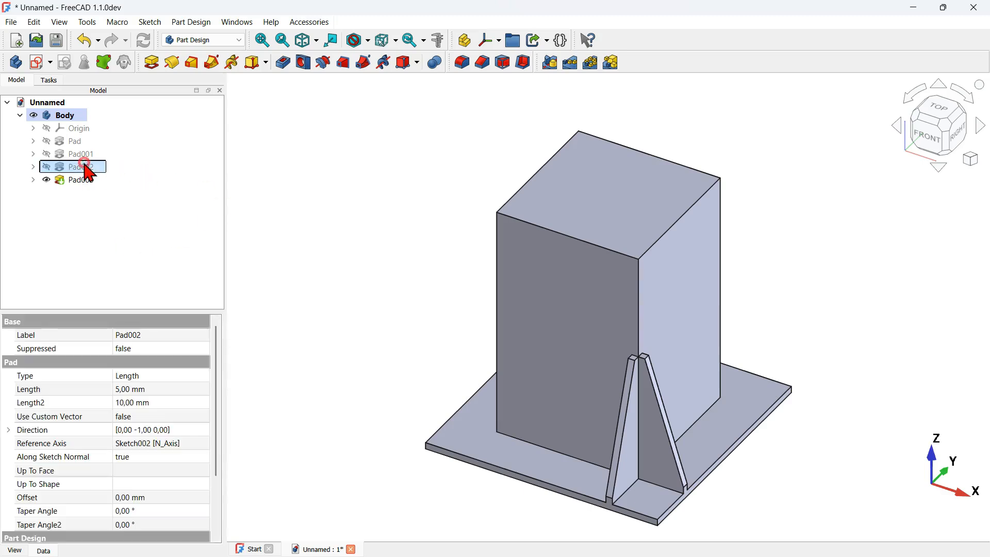
left_click(87, 180, "ctrl")
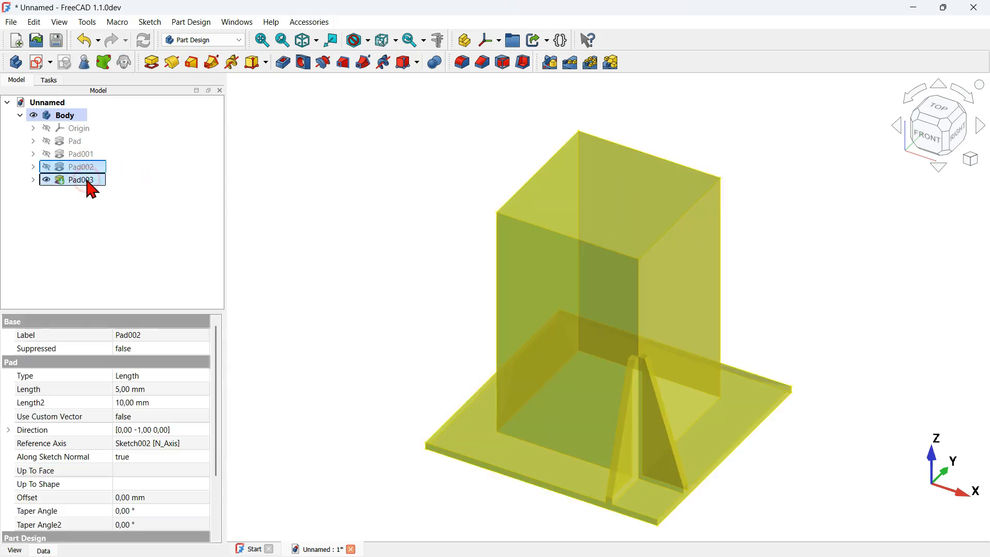
left_click(591, 62)
middle_click_drag(526, 419, 471, 416)
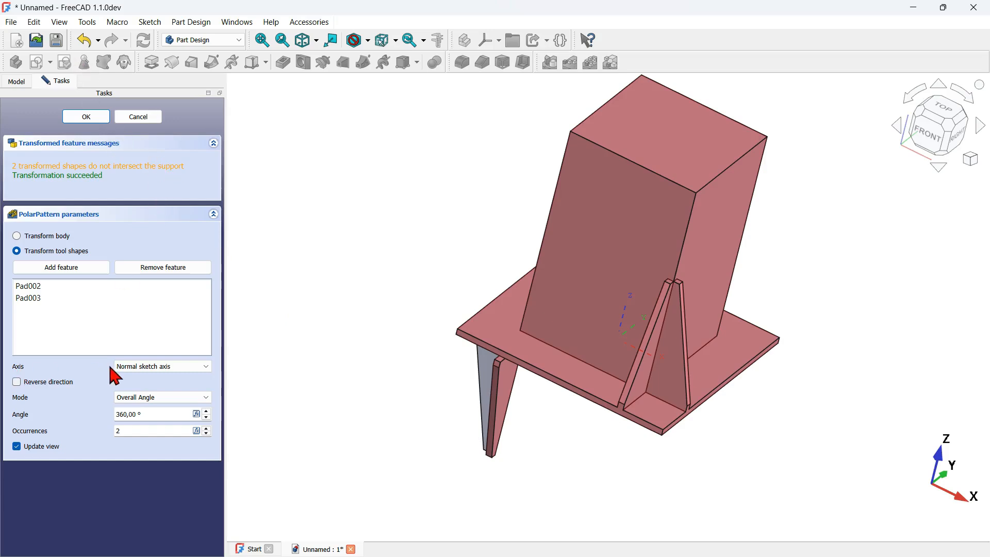
Step: Set the polar pattern to 4 occurrences around the Base Z axis and apply it
left_click(185, 366)
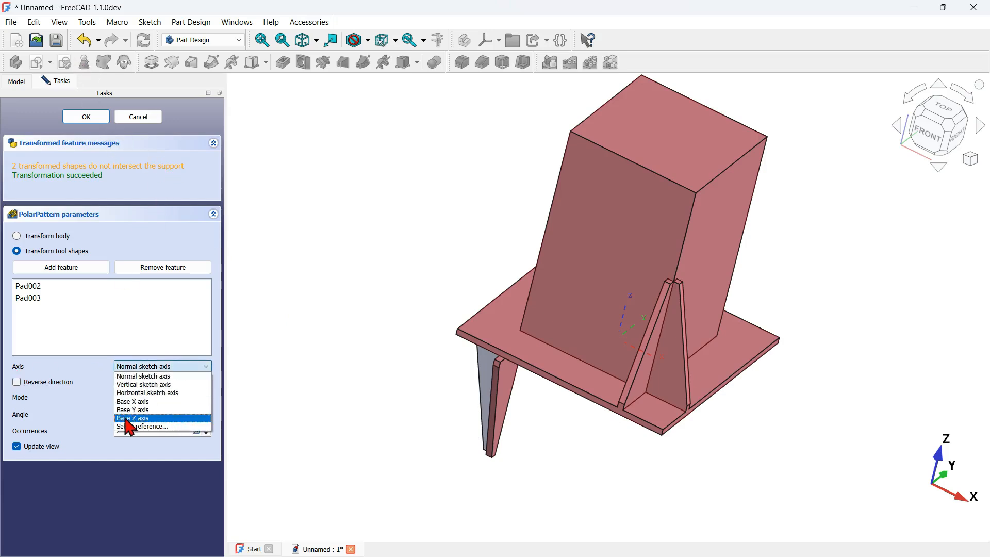
left_click(147, 419)
left_click_drag(331, 371, 413, 456)
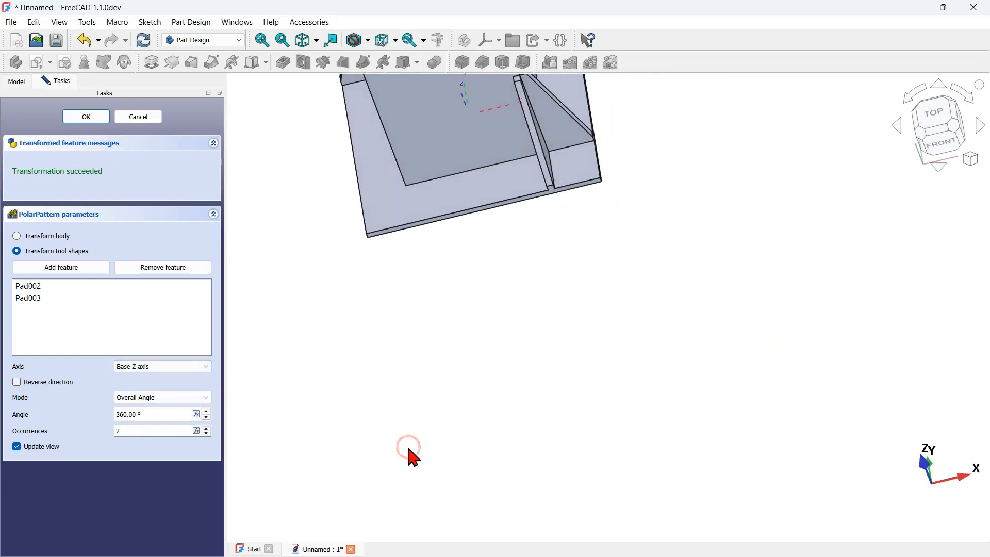
key("0")
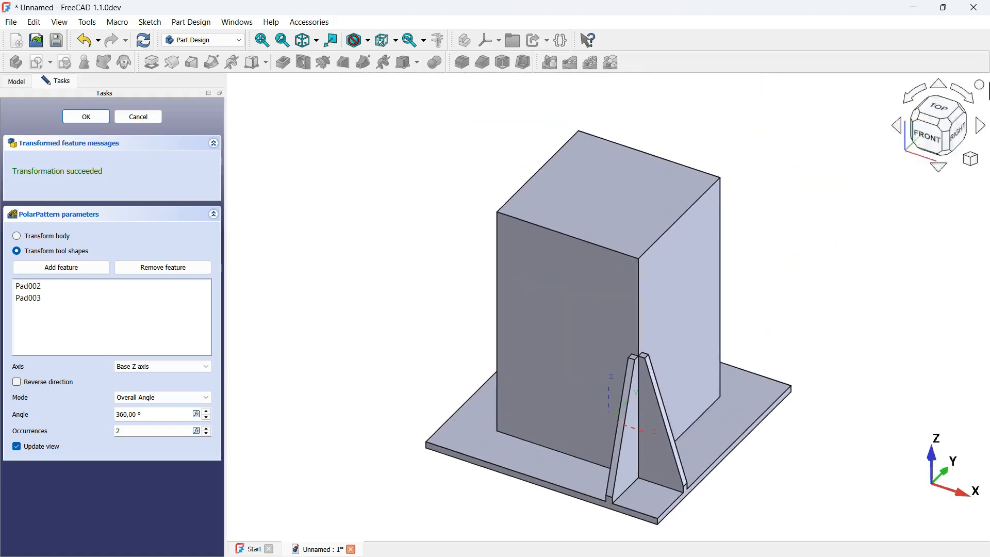
left_click(937, 109)
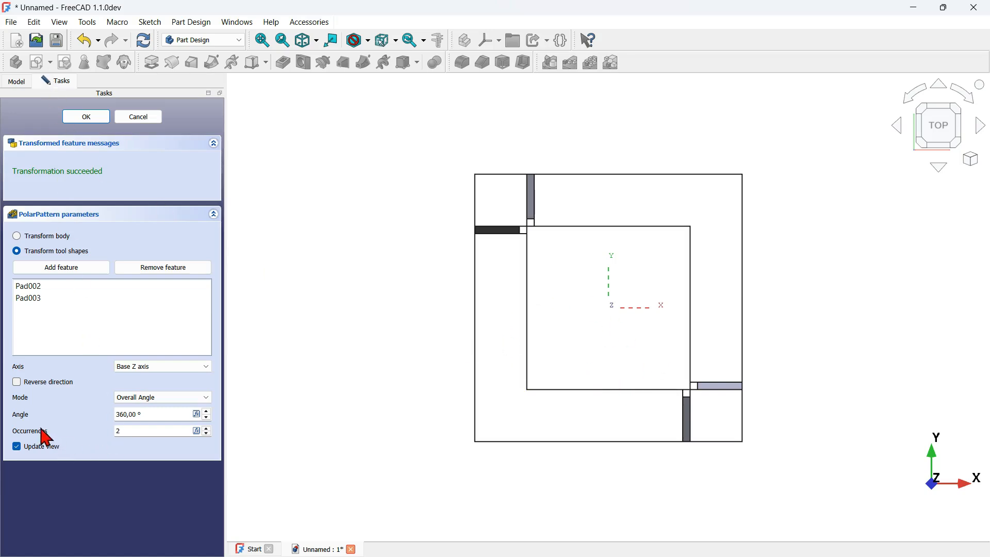
double_click(143, 429)
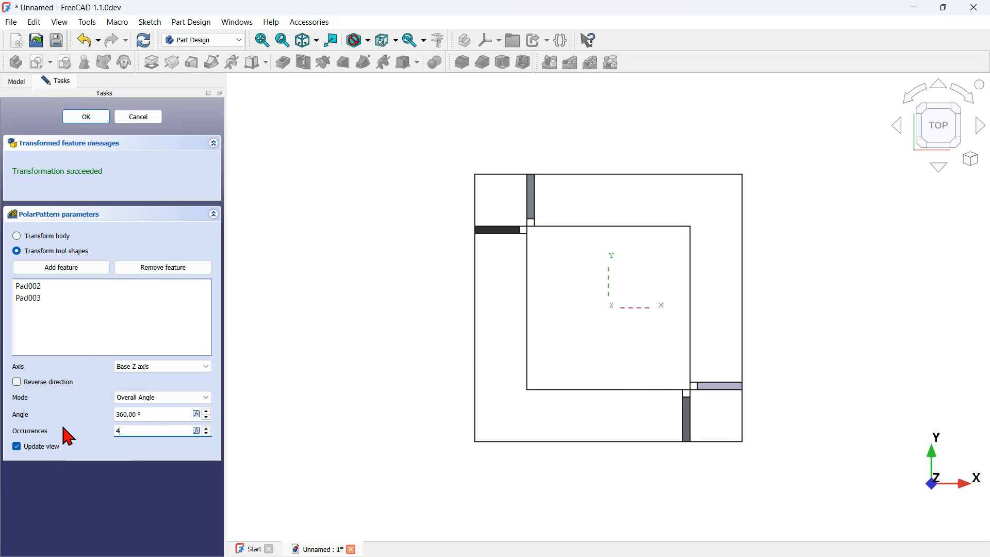
left_click(379, 279)
left_click(86, 119)
Step: Hide the wooden post in the k7 assembly, examine the hollow column inside the base, and return to the unnamed model
left_click_drag(412, 389, 819, 345)
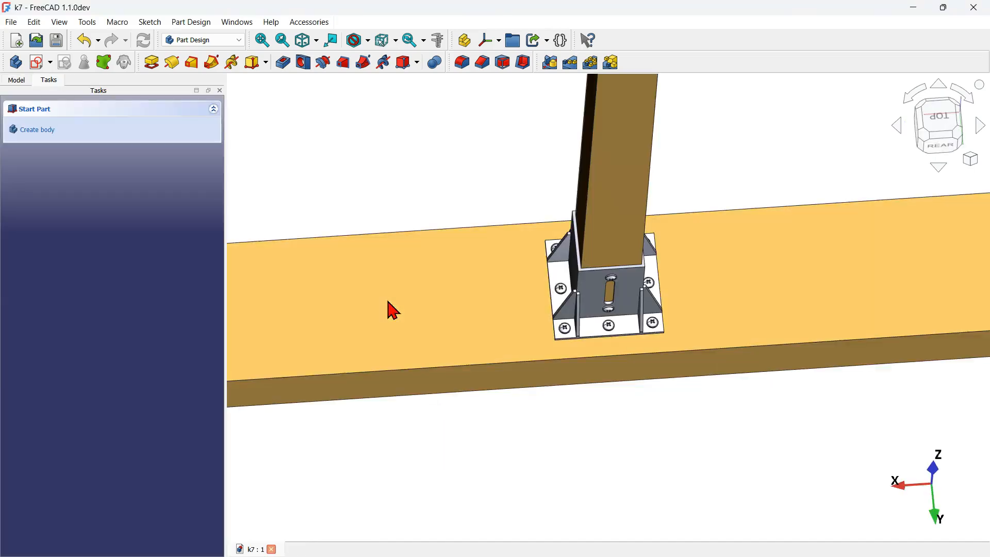
mouse_move(603, 373)
middle_mouse_down()
mouse_move(698, 353)
mouse_move(608, 266)
middle_mouse_up()
scroll(604, 267, "up", 3)
scroll(603, 266, "up", 1)
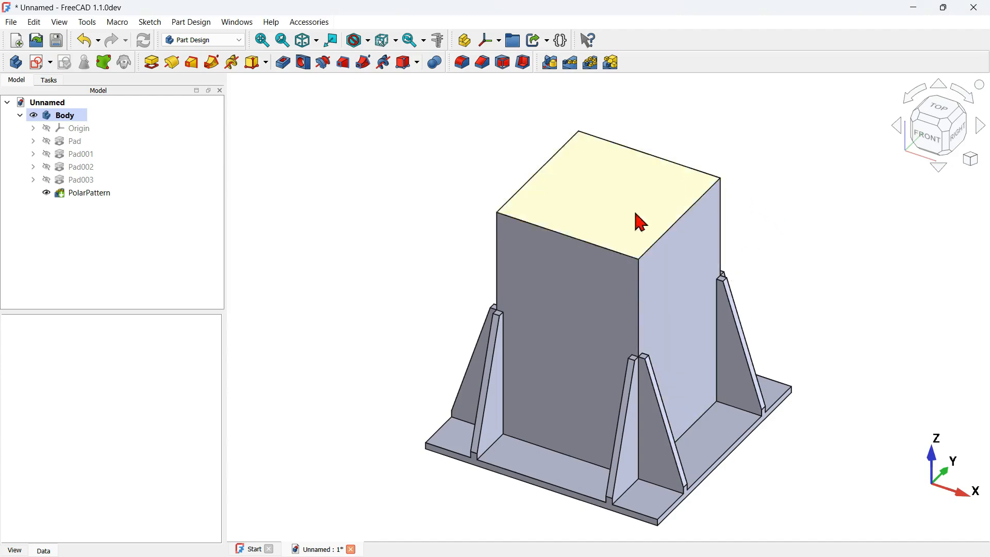
key("alt")
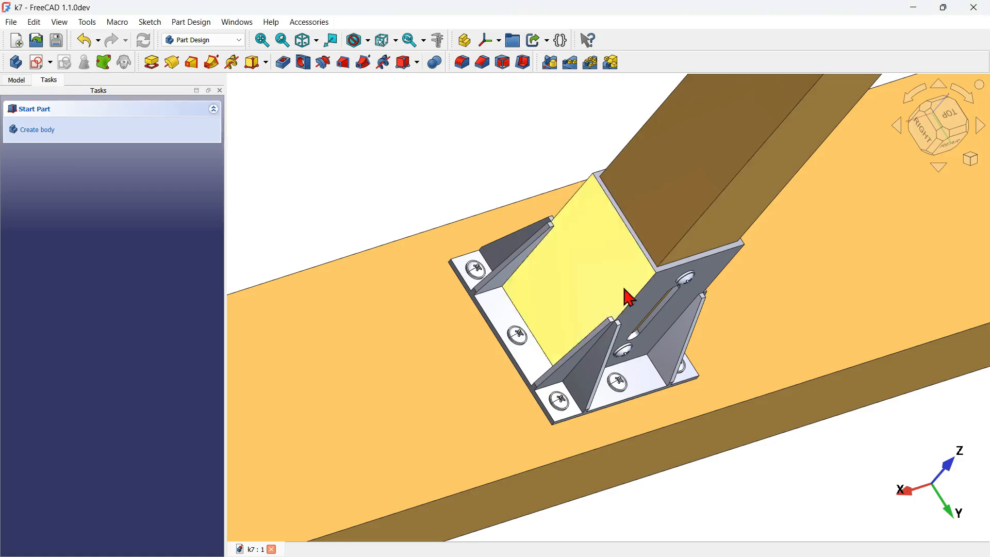
left_click(698, 192)
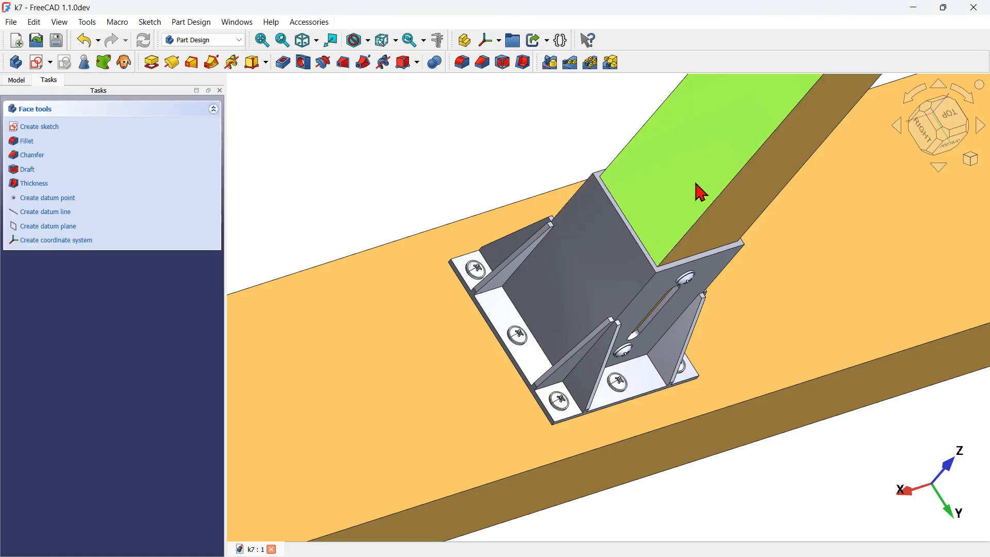
key("space")
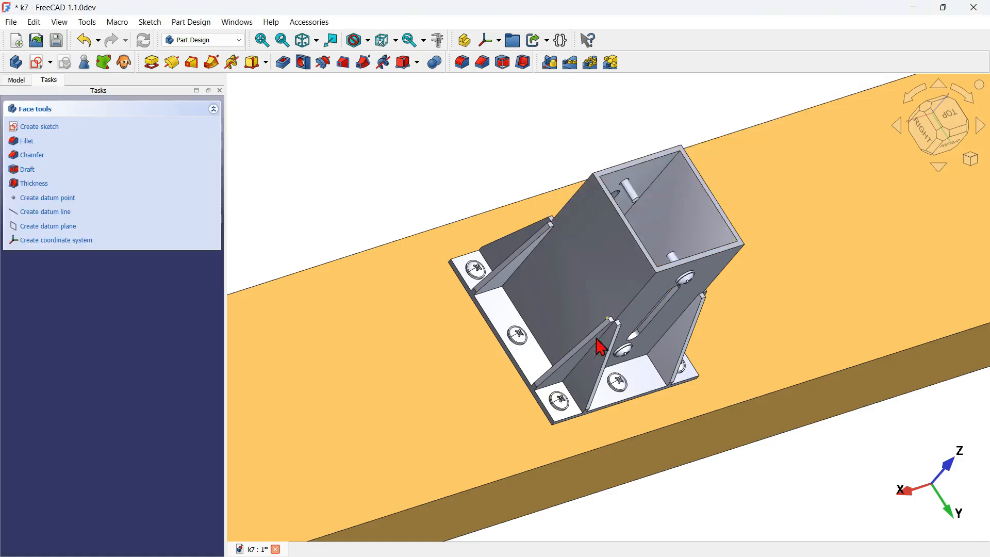
middle_click_drag(660, 369, 552, 452)
middle_click_drag(674, 403, 714, 225)
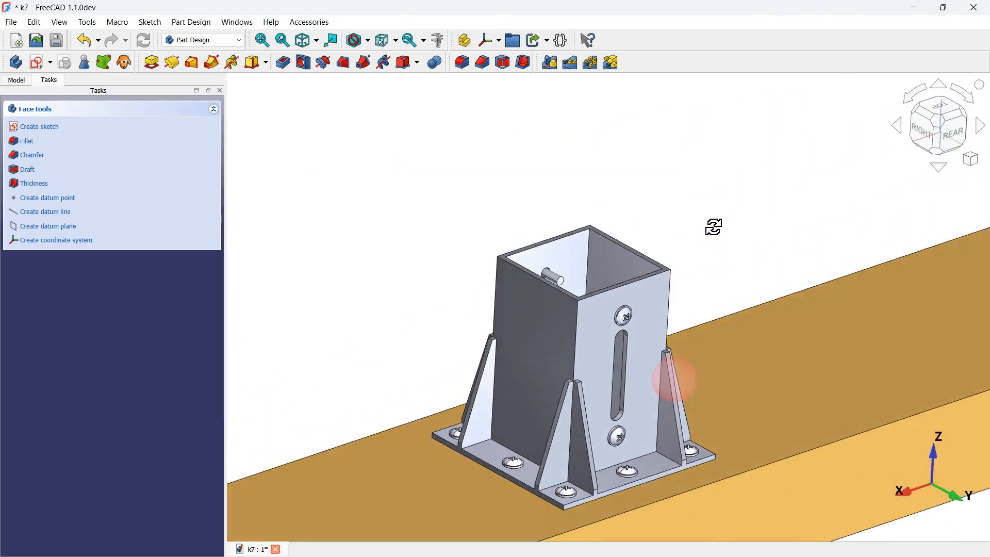
key("alt+Tab")
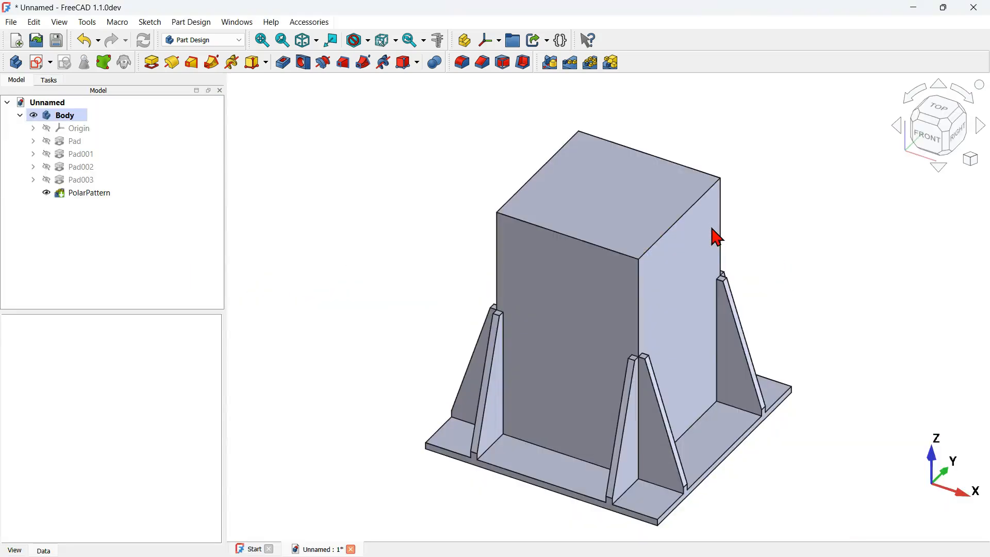
Step: Sketch a 100 by 100 mm rectangle centred on the origin on the column's top face
left_click(603, 198)
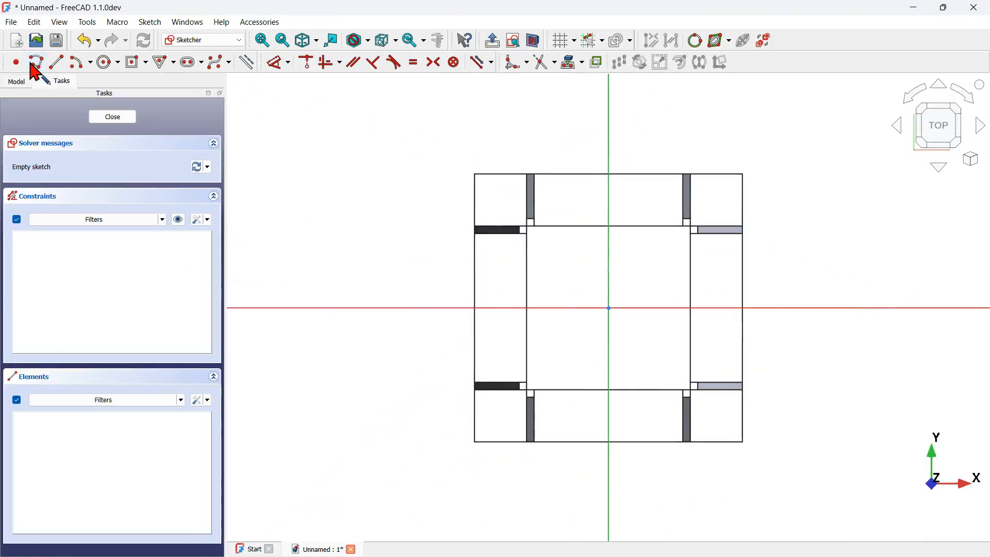
scroll(653, 295, "up", 3)
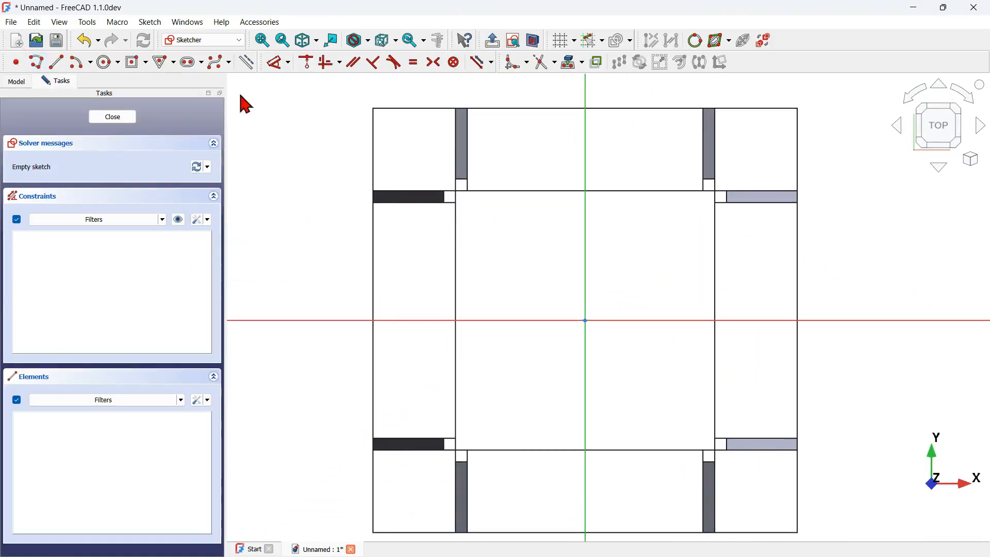
left_click(136, 64)
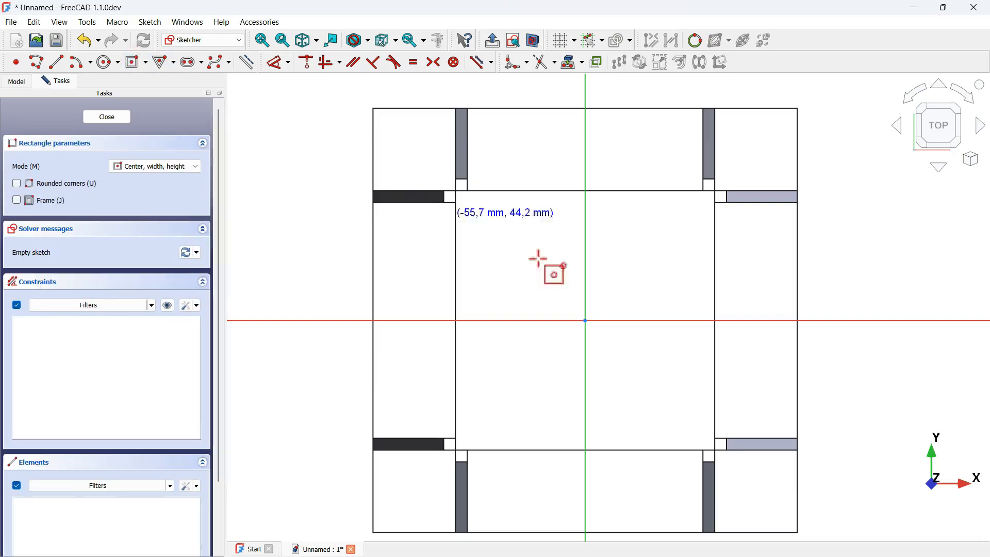
left_click(586, 321)
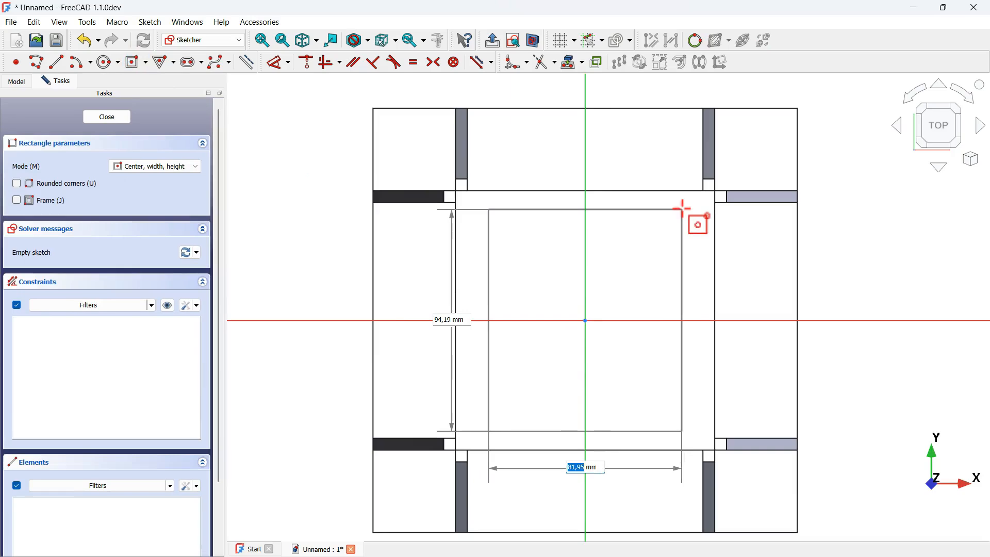
type("100")
key("Tab")
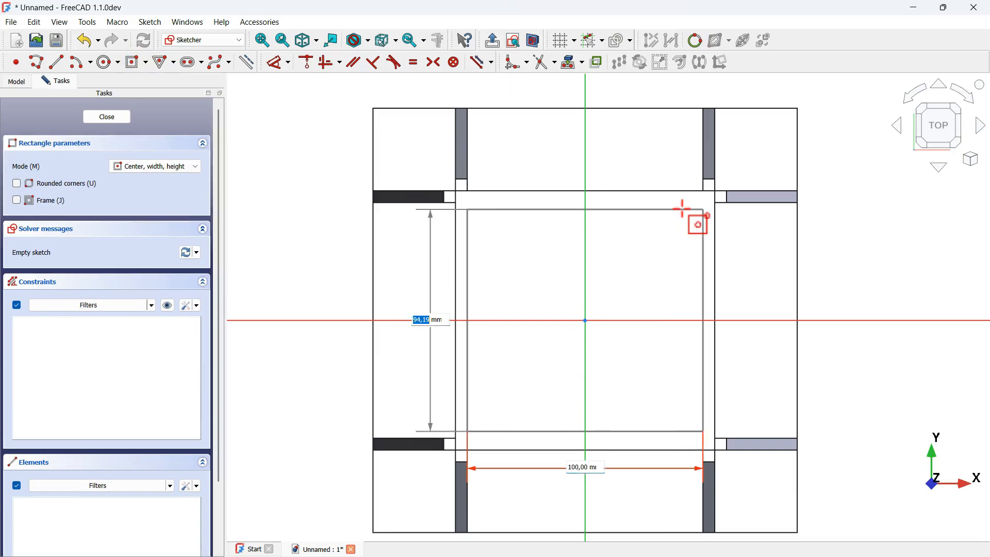
type("100")
key("Return")
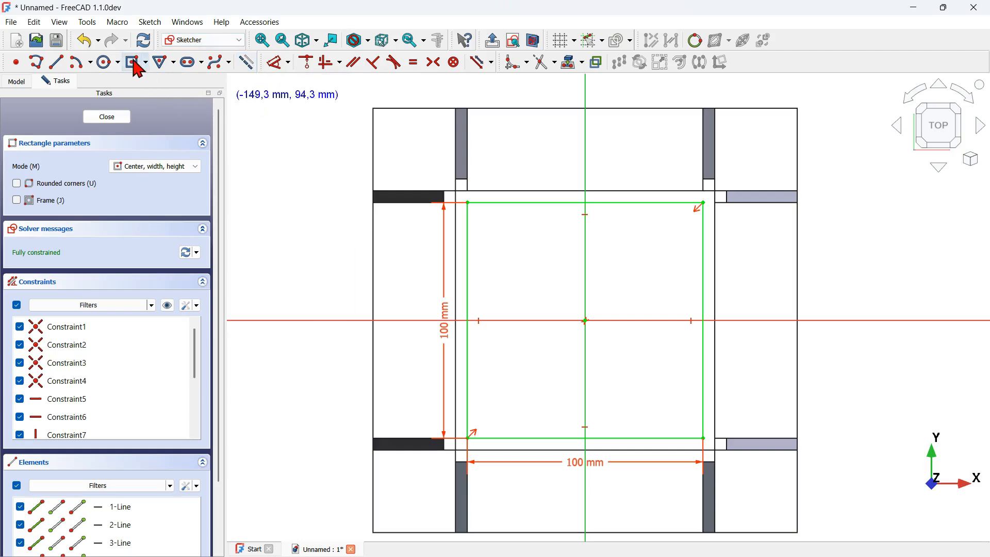
Step: Add a 145 by 145 mm construction rectangle centred on the origin around the inner square
left_click(586, 320)
scroll(728, 170, "down", 5)
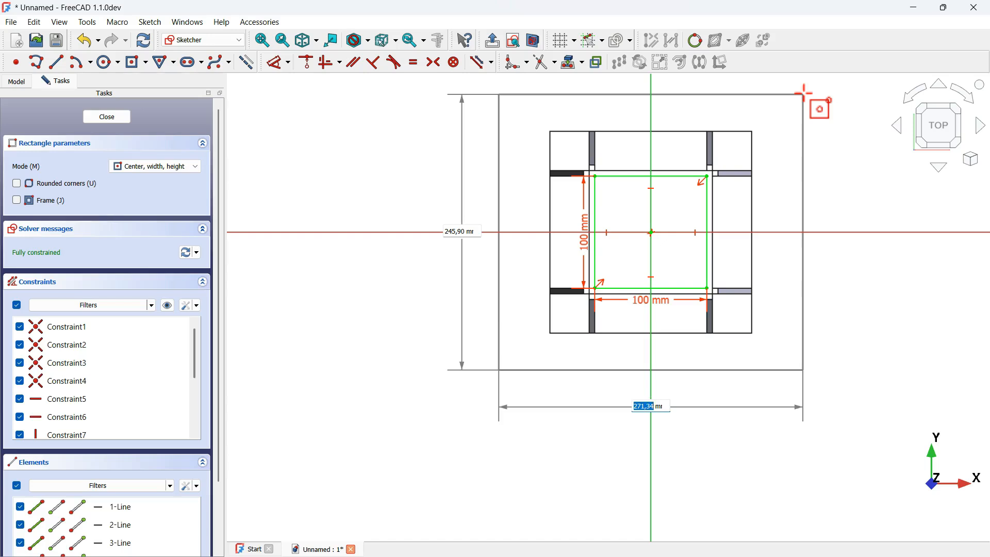
type("145")
key("Tab")
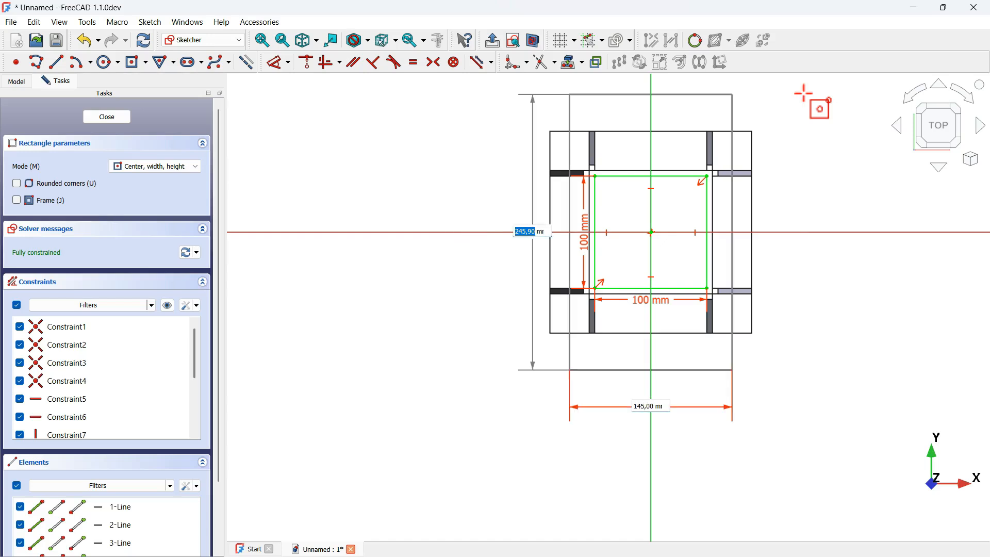
type("145")
key("Return")
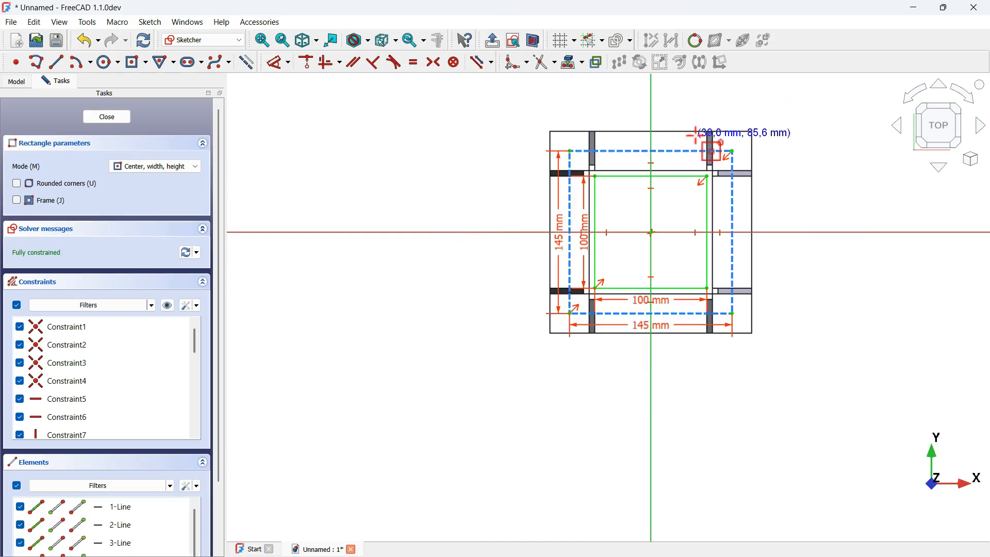
Step: Check the screw positions on the k7 base plate and hide all constraints in the current sketch
scroll(696, 135, "up", 2)
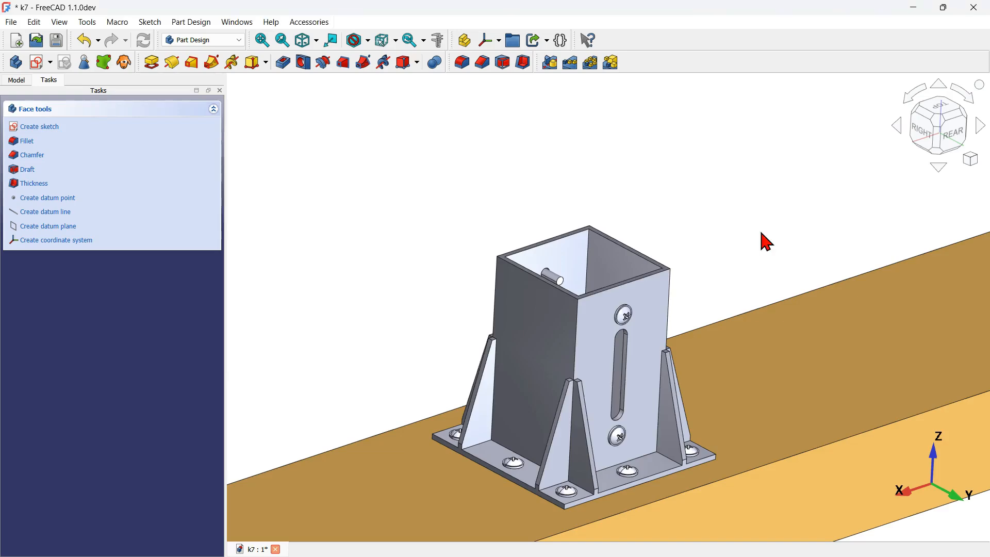
scroll(525, 479, "up", 4)
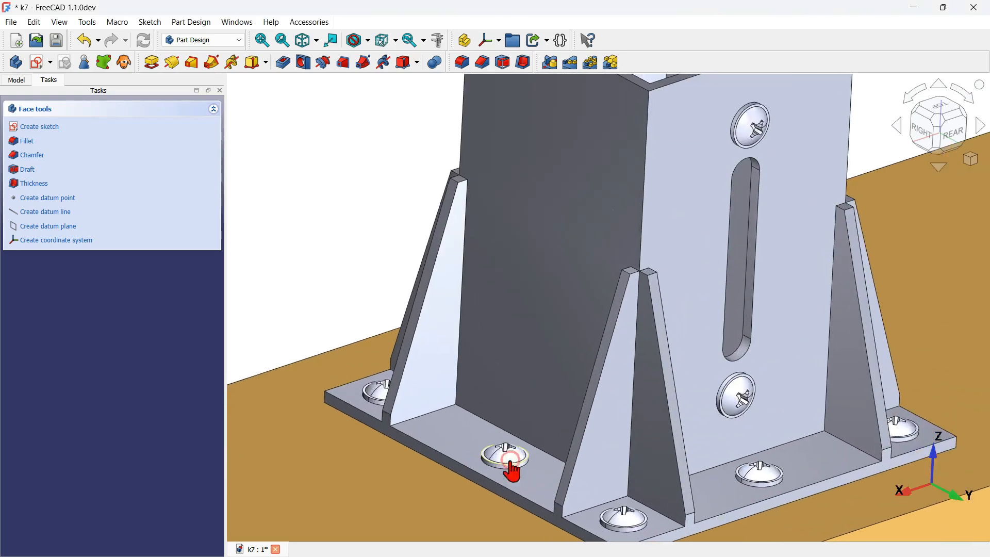
scroll(516, 471, "down", 4)
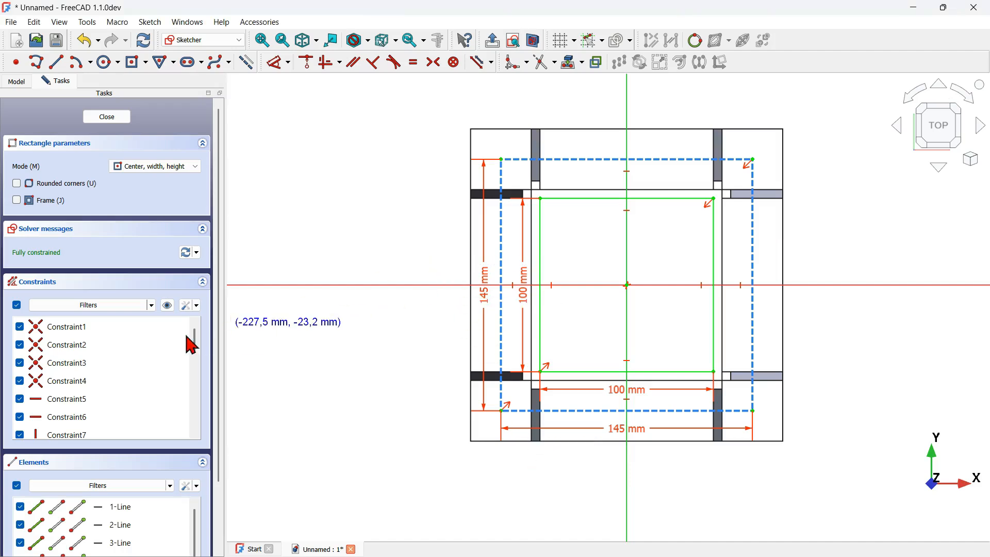
left_click(168, 307)
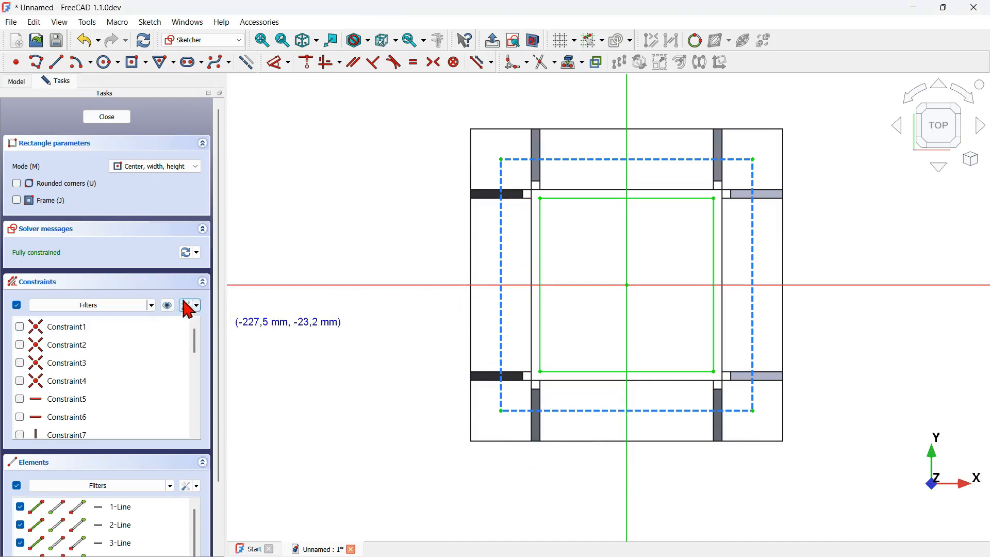
scroll(597, 193, "up", 1)
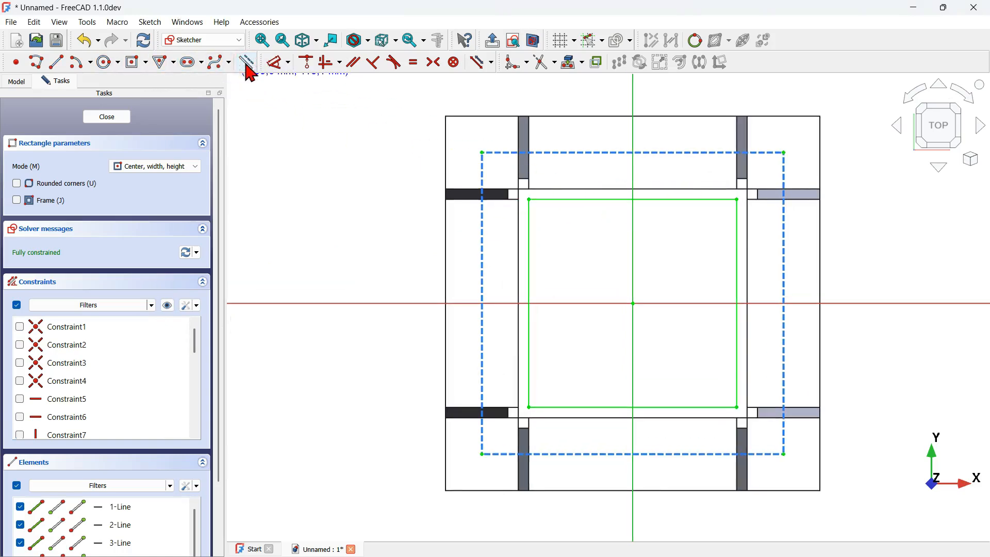
Step: Draw four circles centred on the corners of the construction rectangle
left_click(108, 63)
left_click(482, 153)
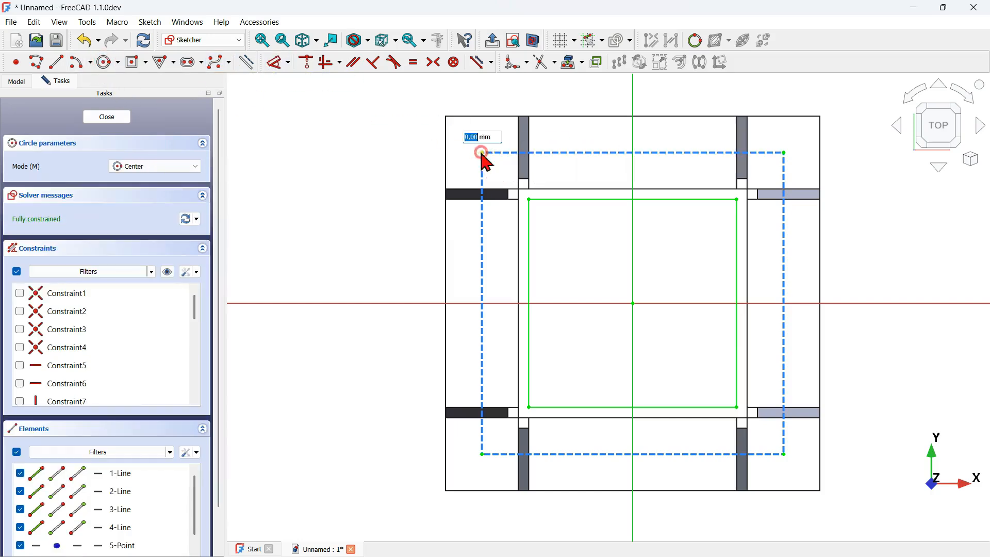
left_click(497, 201)
left_click(785, 153)
left_click(866, 240)
left_click(786, 454)
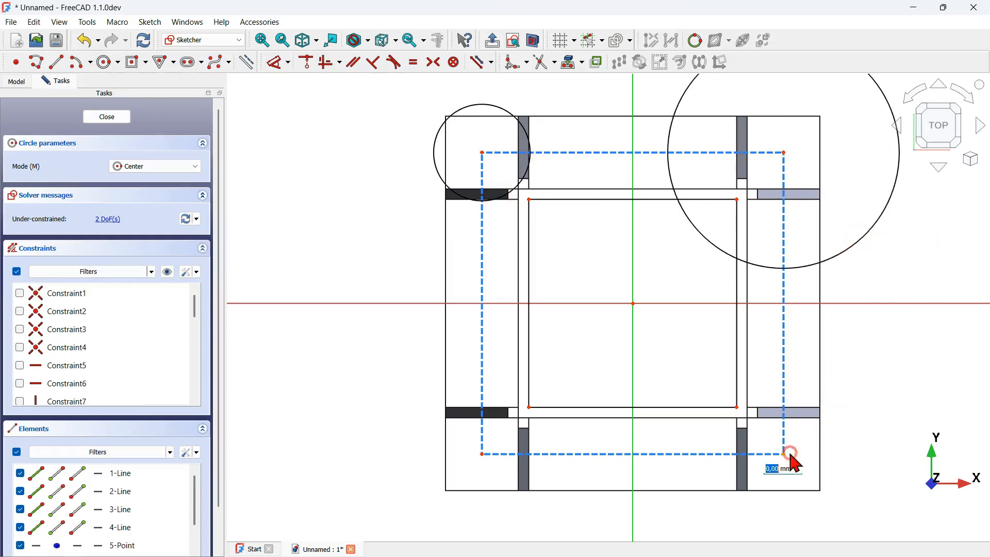
left_click(814, 485)
left_click(482, 454)
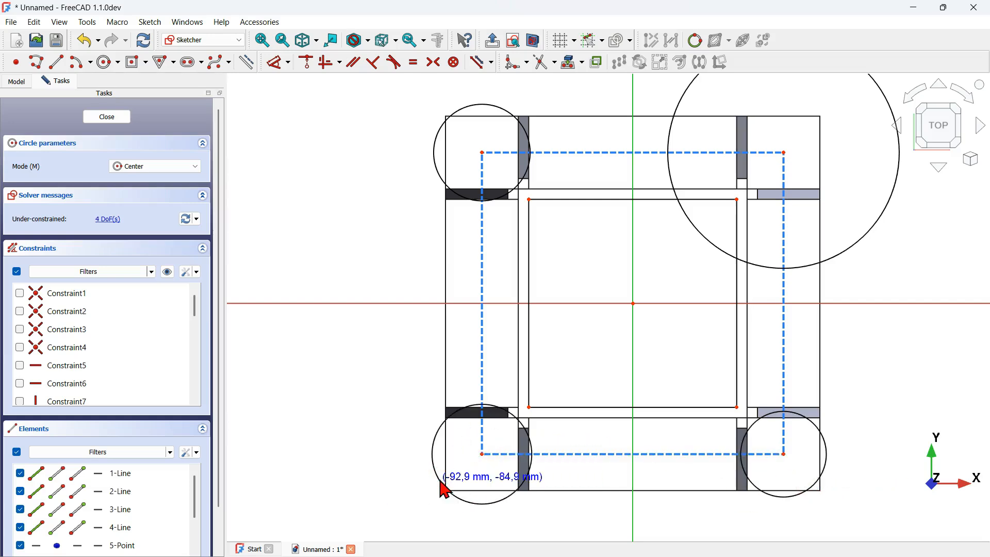
left_click(445, 490)
Step: Draw four circles outside the base plate, one on each half of the horizontal and vertical axes
scroll(445, 490, "down", 1)
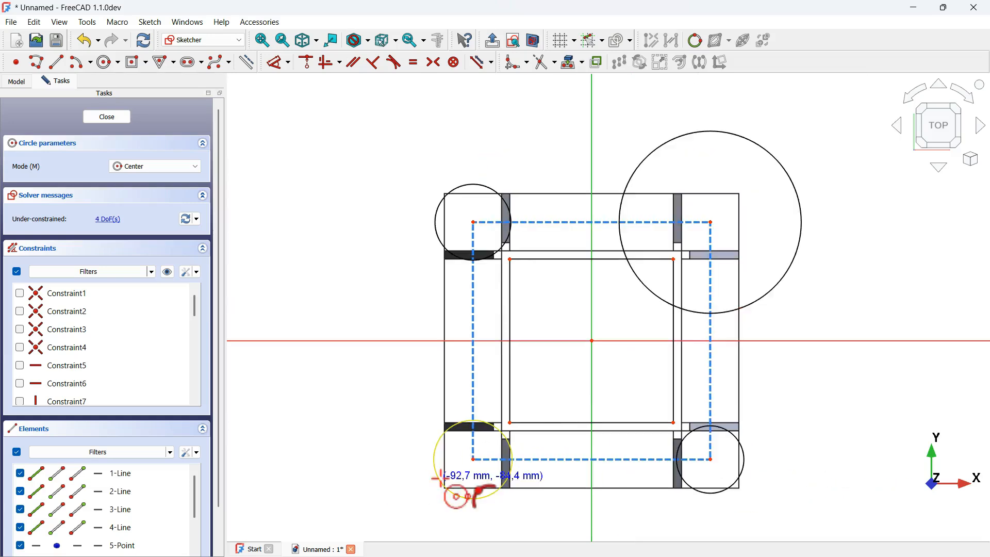
left_click(363, 341)
left_click(383, 388)
left_click(592, 121)
left_click(621, 133)
left_click(795, 341)
left_click(819, 414)
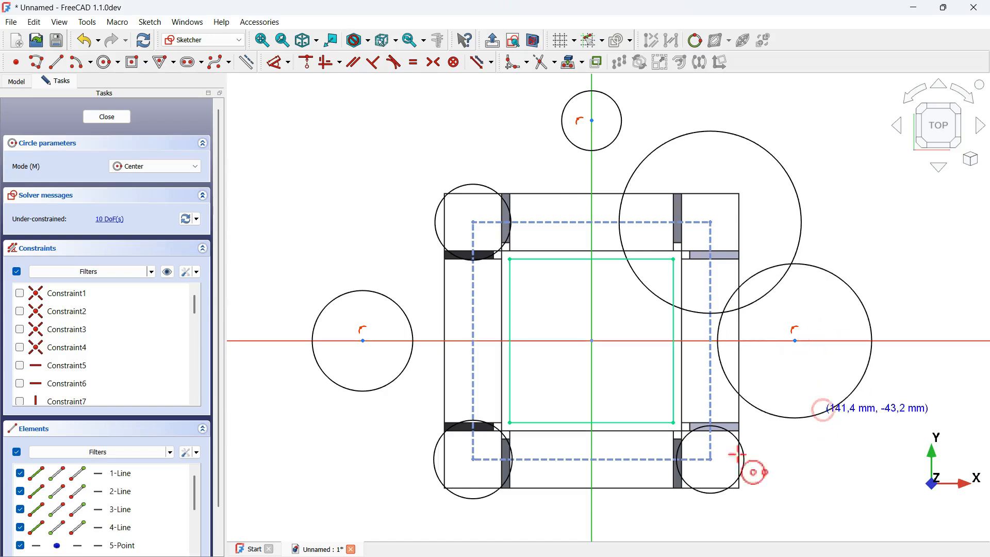
left_click(592, 510)
left_click(626, 530)
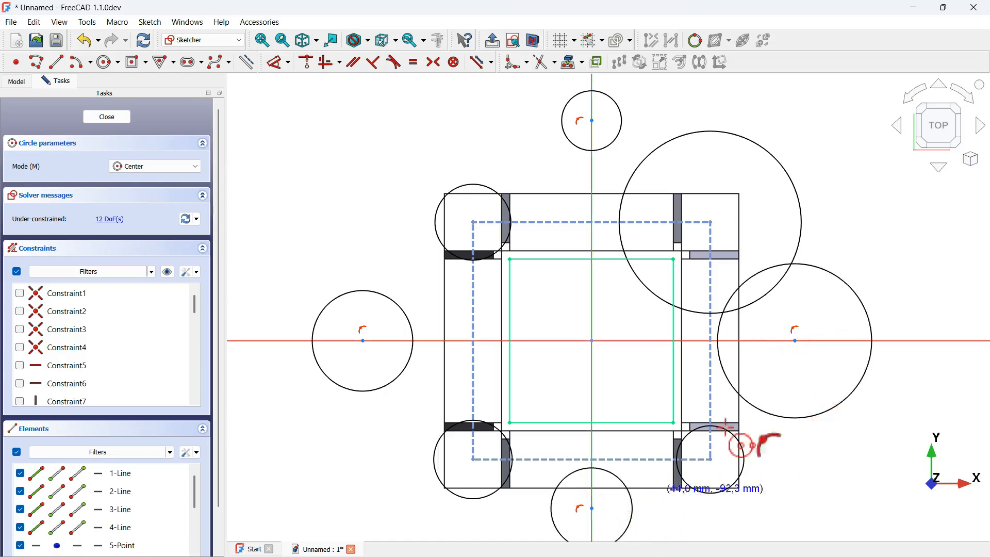
Step: Constrain the centres of the four axis circles onto the nearest sides of the construction rectangle
scroll(801, 427, "down", 1)
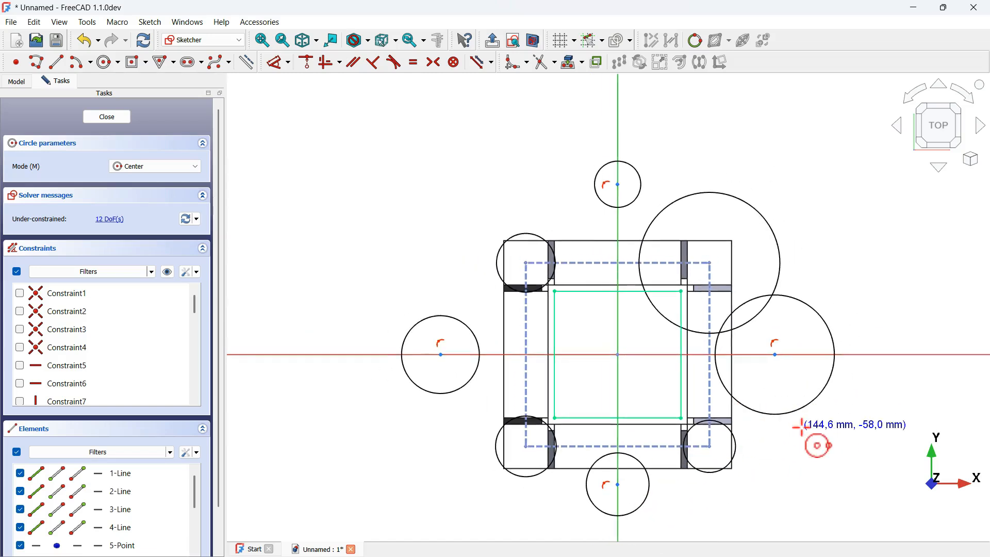
left_click(307, 63)
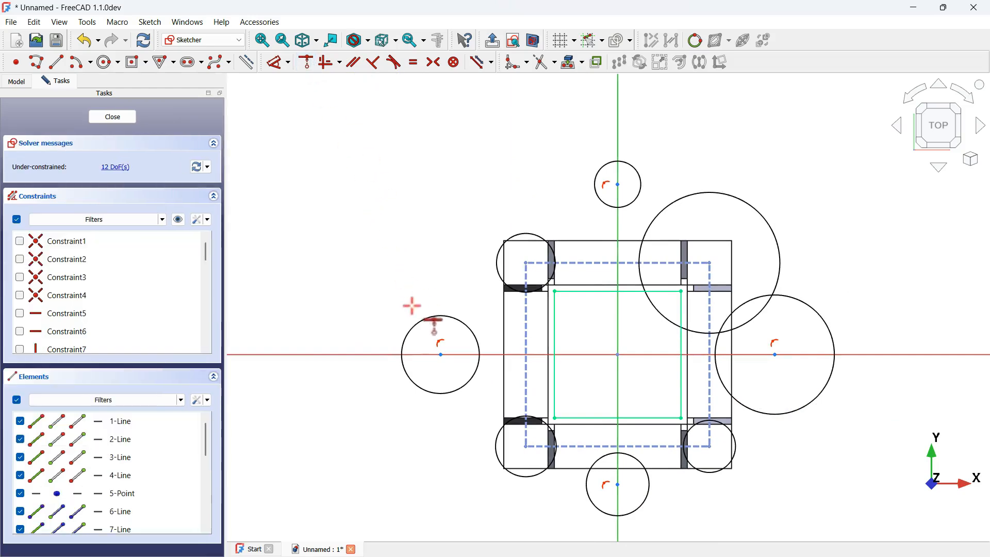
left_click(441, 354)
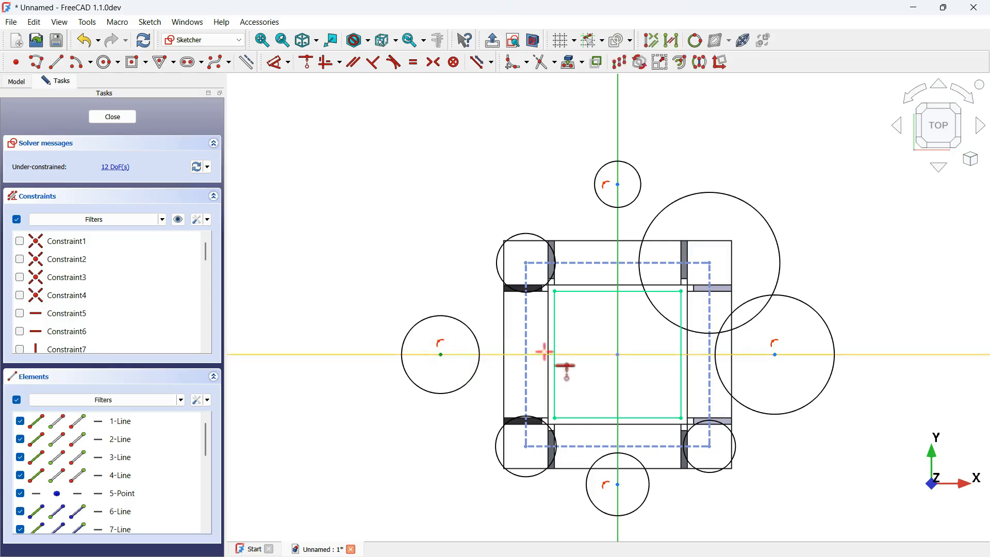
left_click(525, 340)
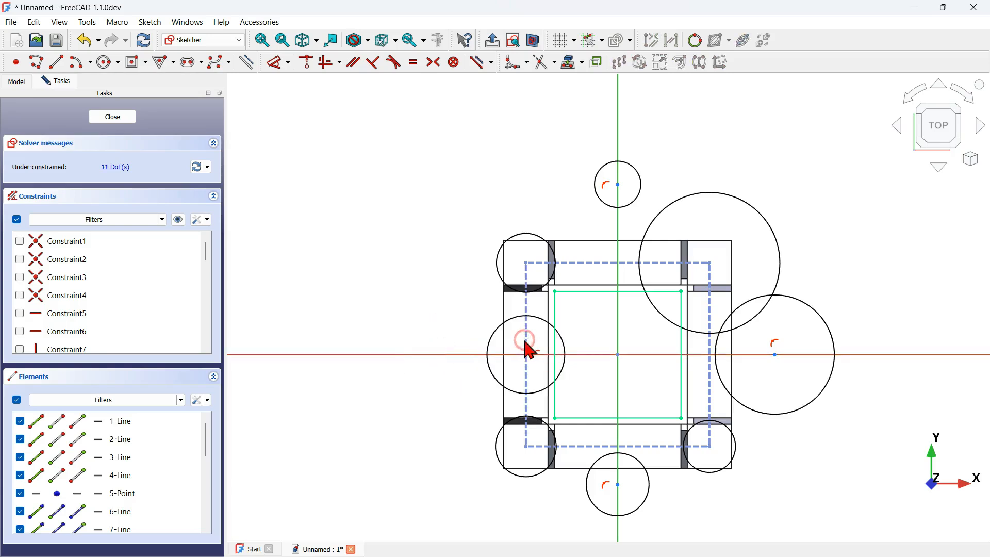
left_click(618, 184)
left_click(597, 259)
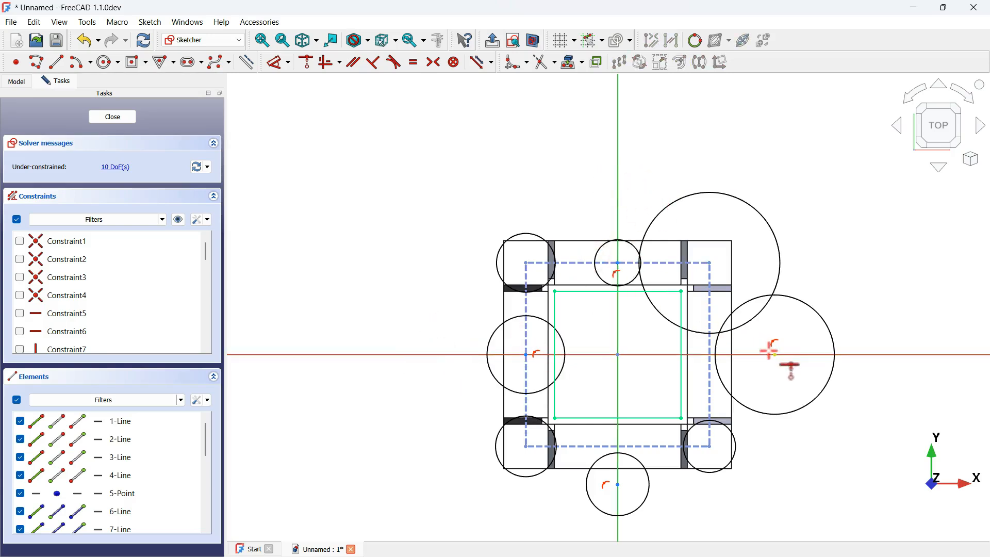
left_click(711, 391)
left_click(638, 446)
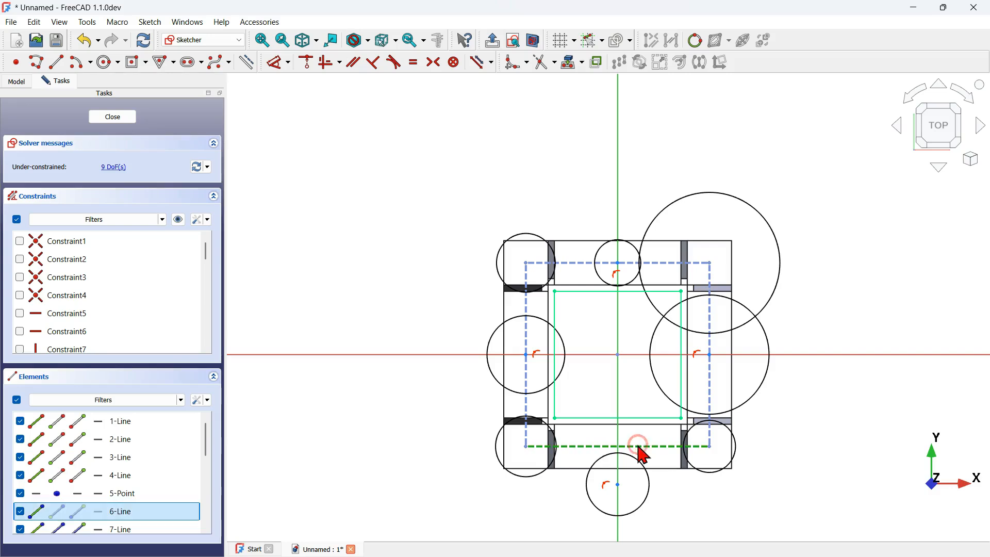
left_click(618, 479)
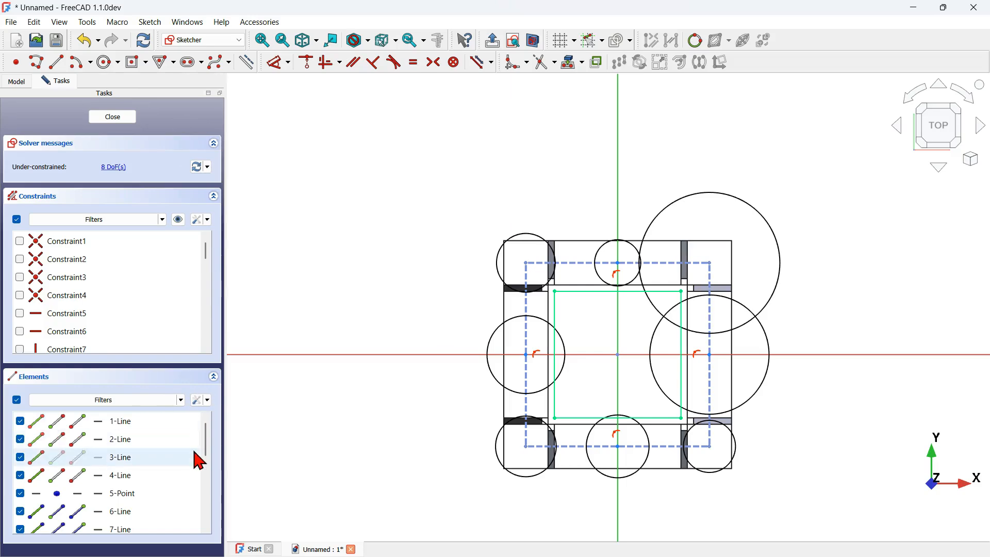
Step: Constrain all eight circles to an equal diameter of 10 mm
scroll(199, 459, "down", 4)
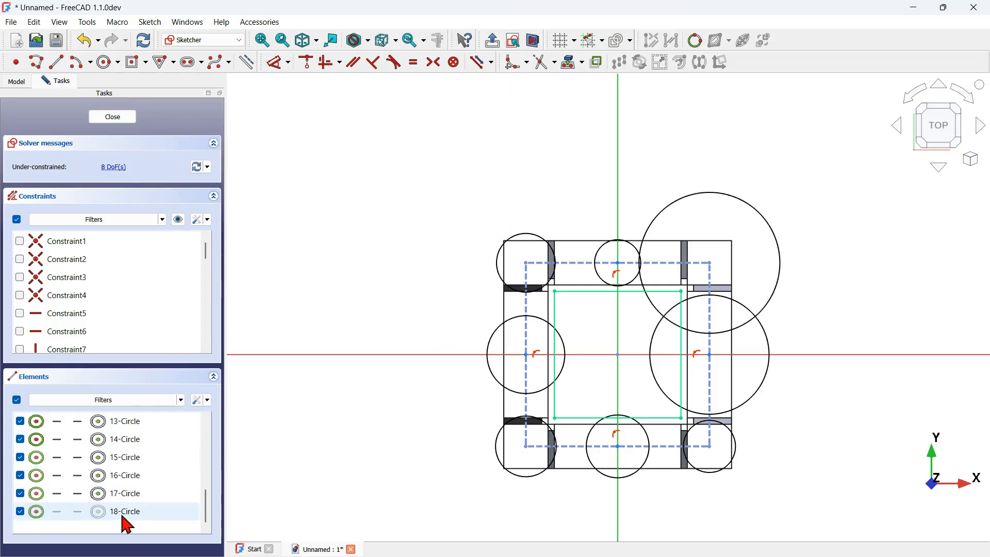
left_click_drag(207, 512, 207, 495)
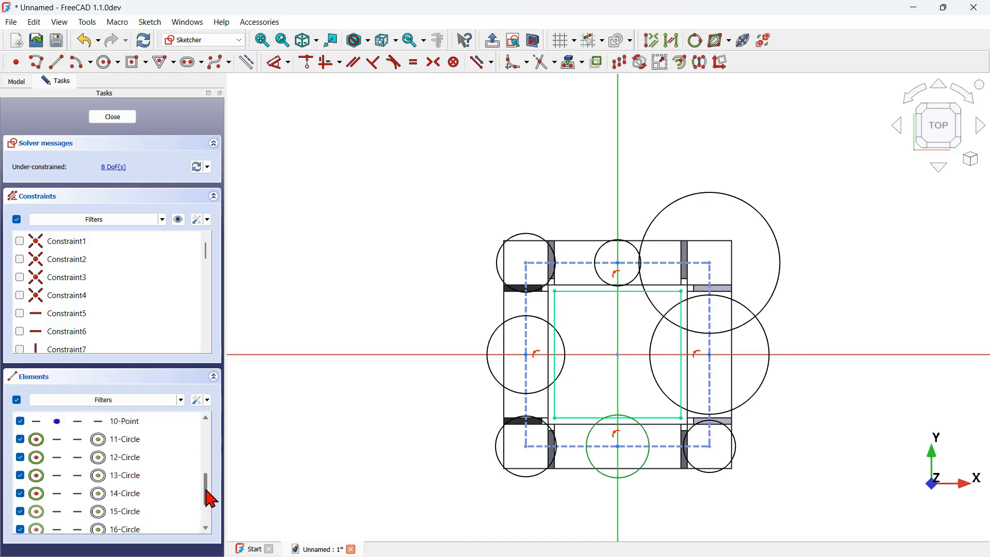
left_click(145, 449, "shift")
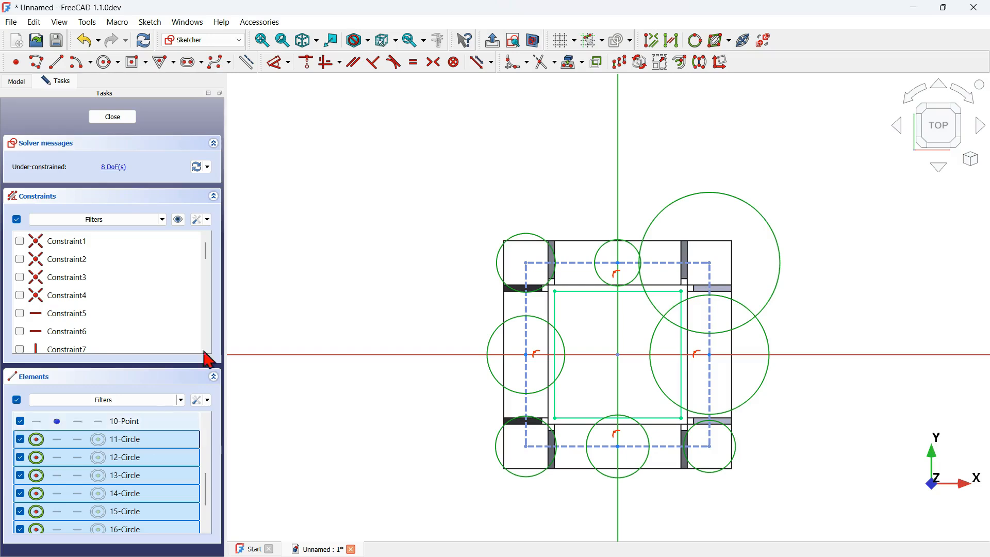
left_click(288, 62)
left_click(321, 172)
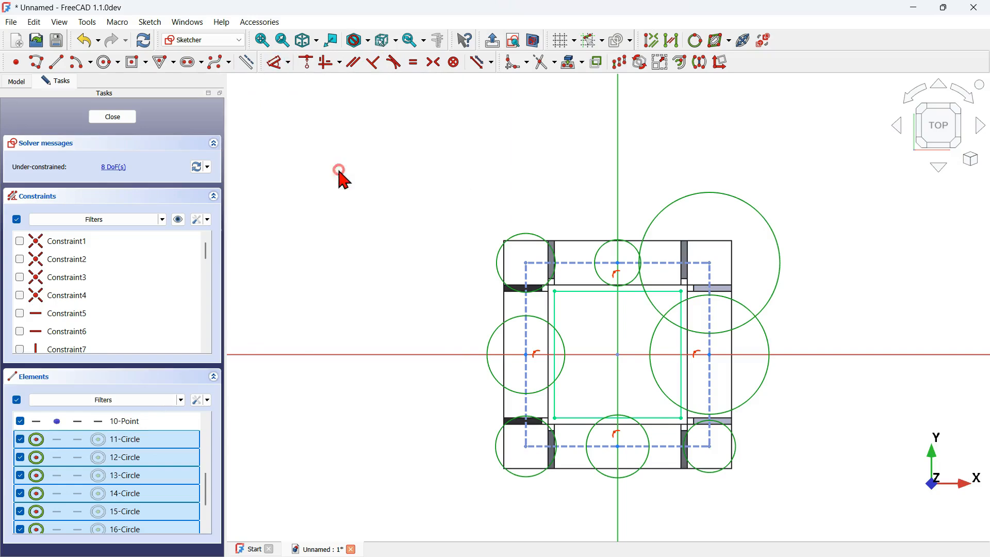
type("10")
key("Return")
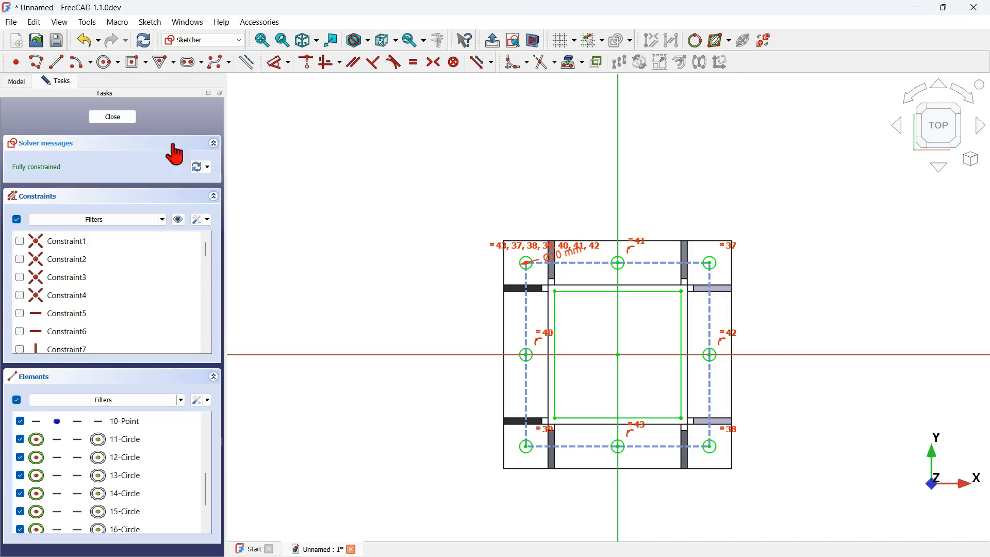
Step: Finish the sketch and pocket it through all to hollow the column and cut the base plate's screw holes
left_click(121, 118)
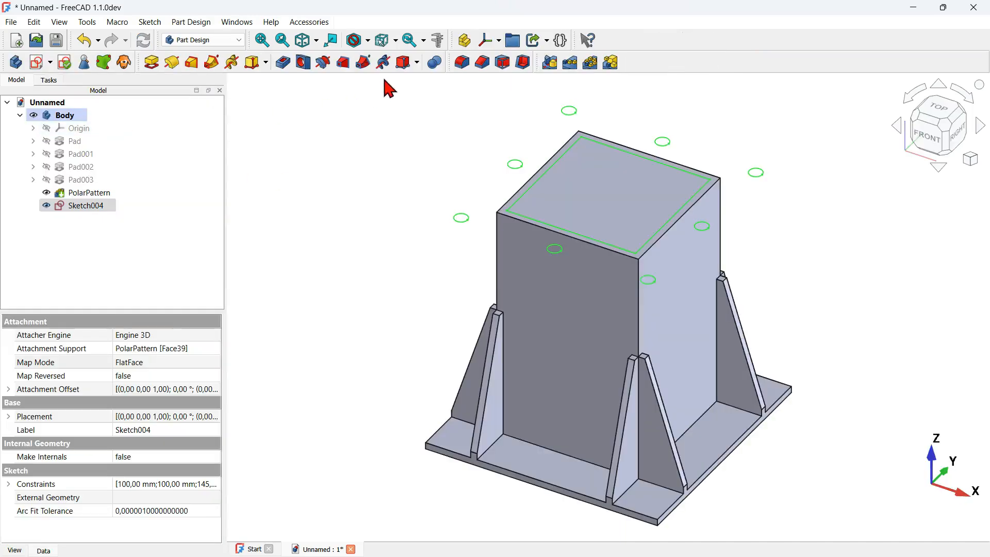
left_click(285, 62)
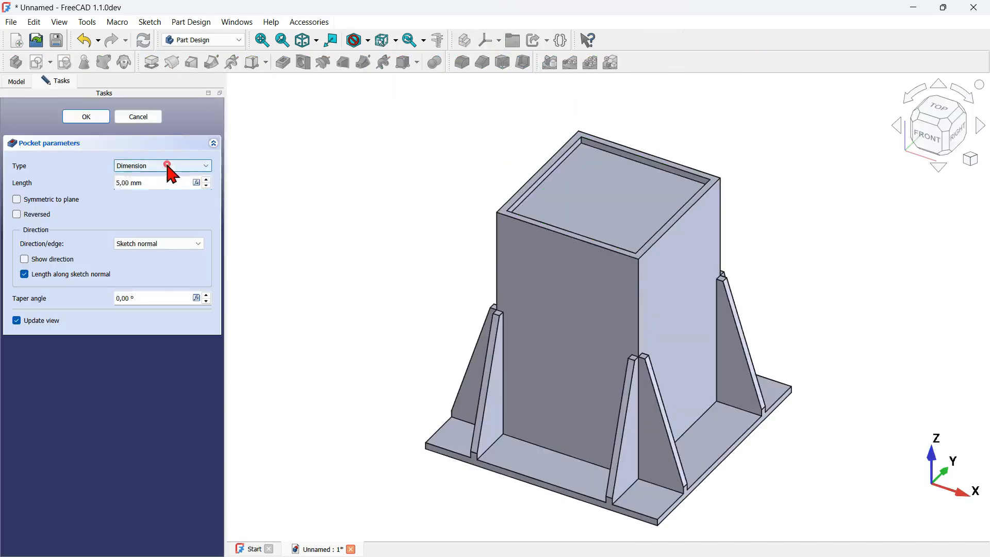
left_click(165, 166)
left_click(140, 185)
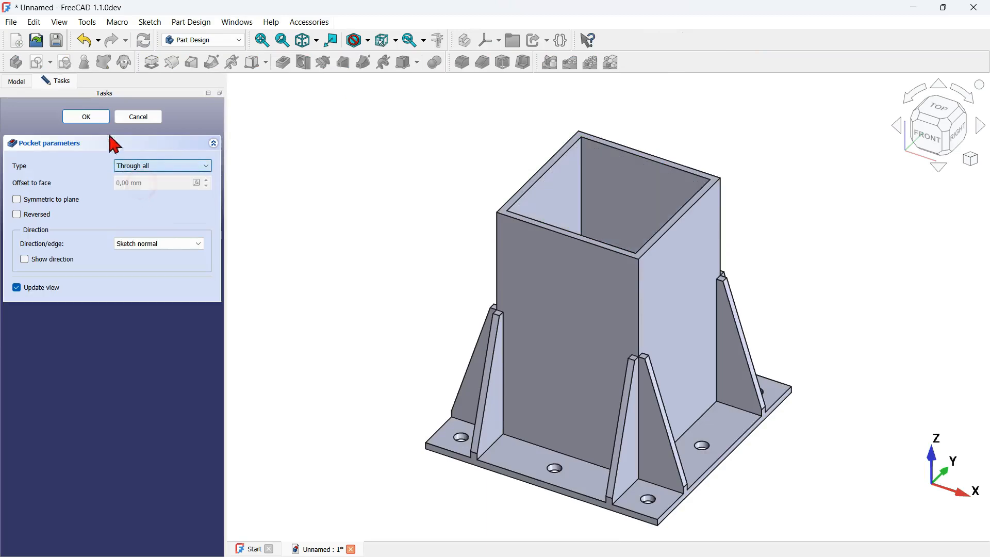
left_click(86, 116)
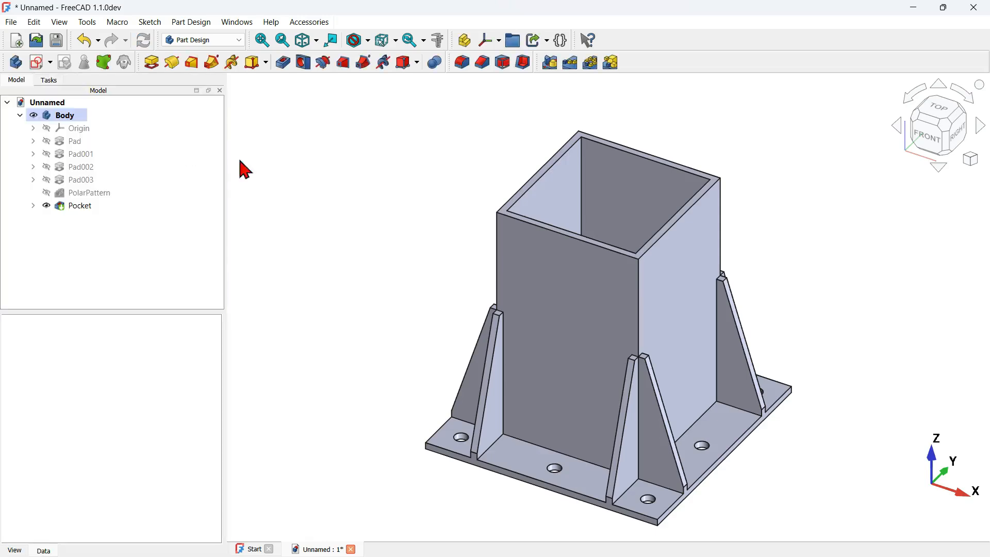
Step: Start a sketch on the column's front face and draw a narrow vertical slot centred on the vertical axis
middle_click_drag(439, 202, 433, 237)
key("Home")
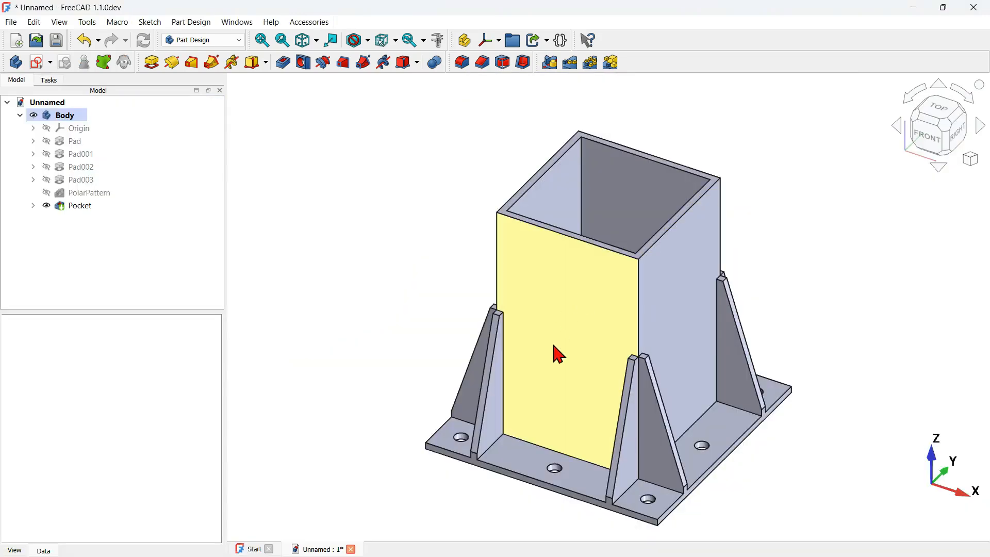
left_click(554, 348)
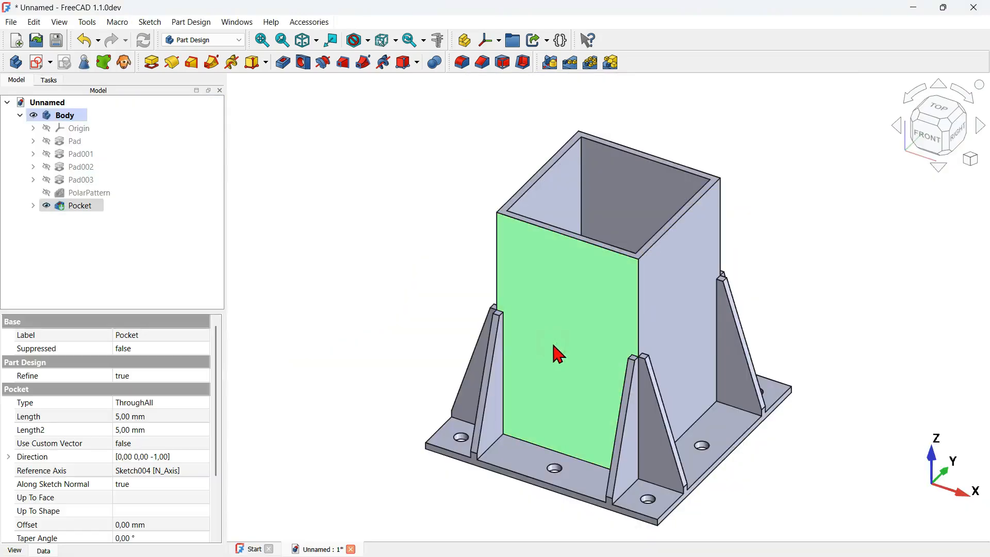
left_click(37, 64)
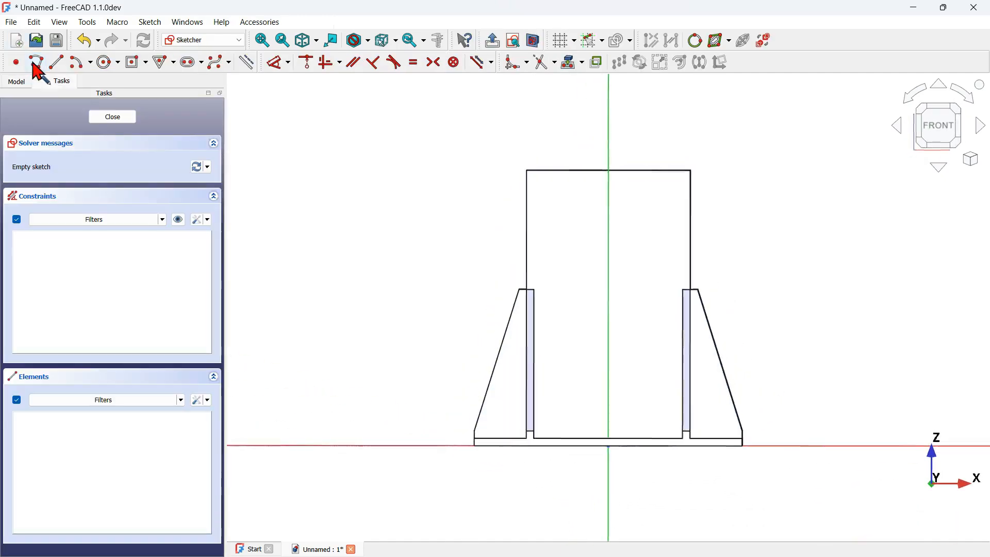
scroll(704, 311, "up", 2)
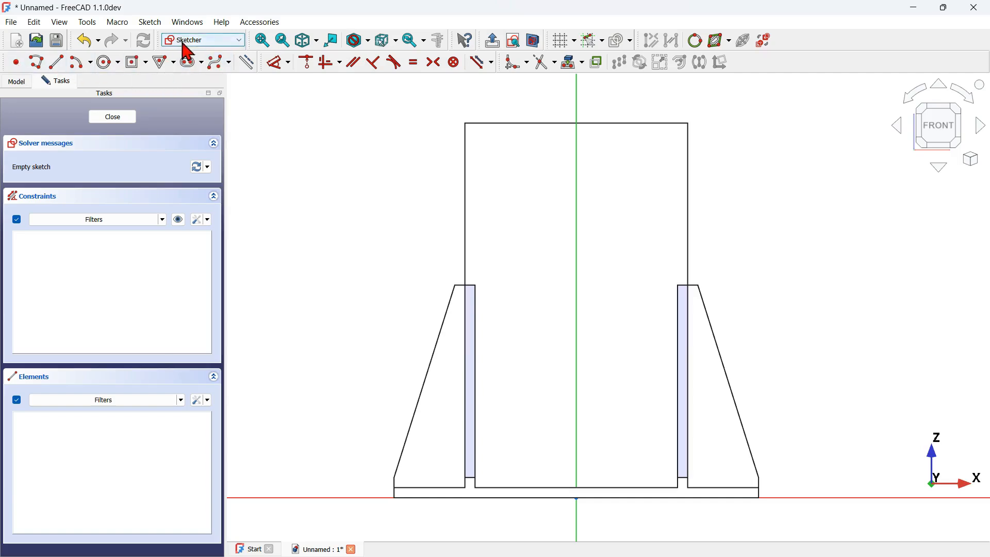
left_click(190, 62)
left_click(581, 242)
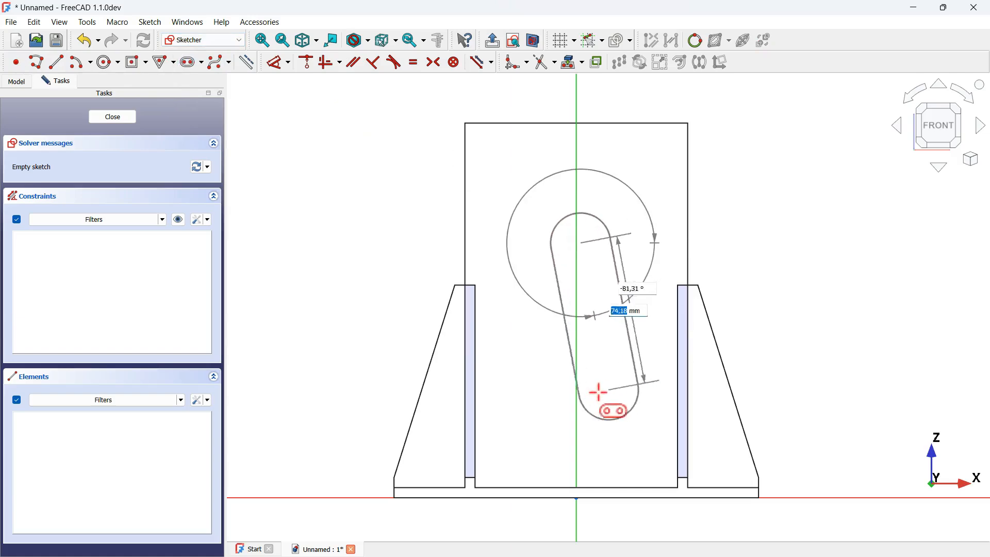
left_click(585, 395)
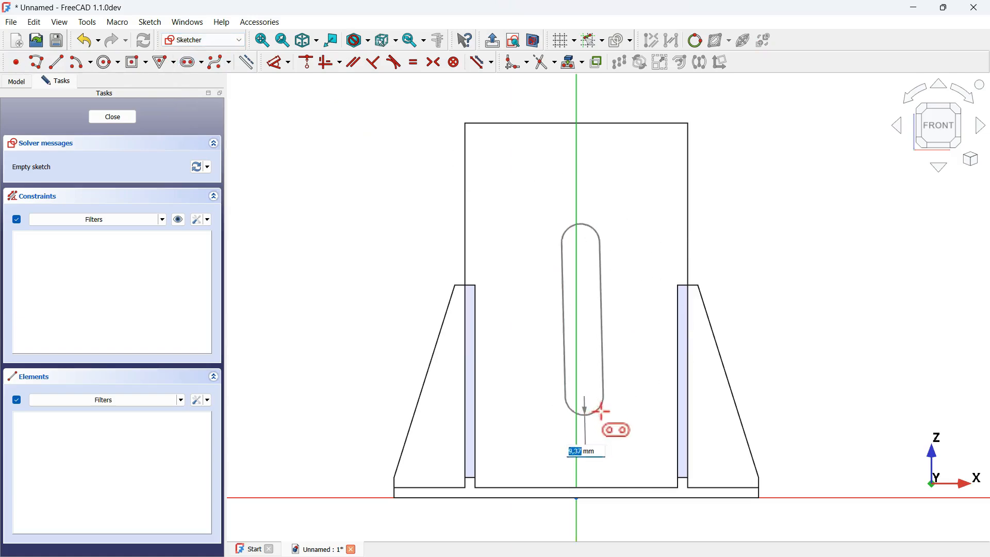
left_click(607, 414)
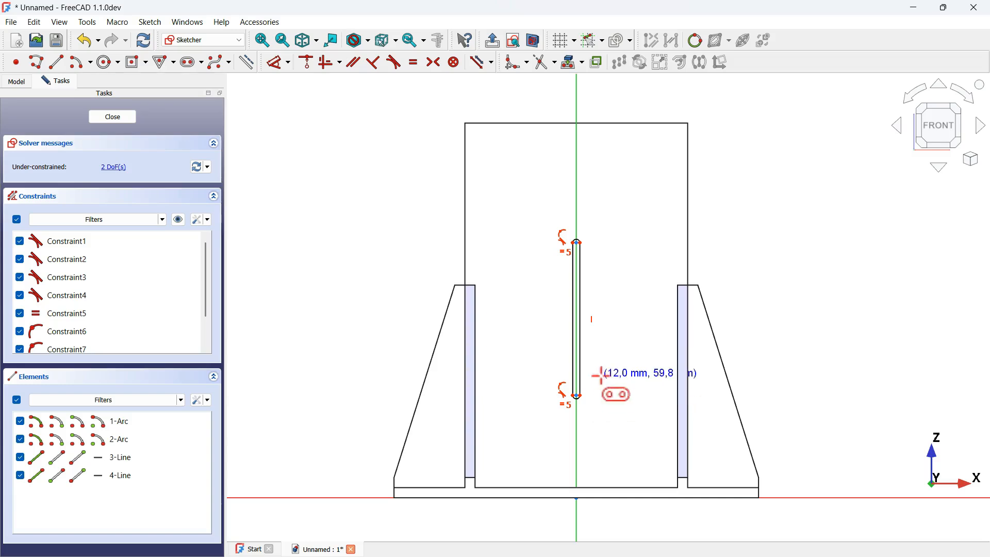
Step: Draw one circle above the slot near the column's top edge and another below it centred on the vertical axis
left_click(105, 66)
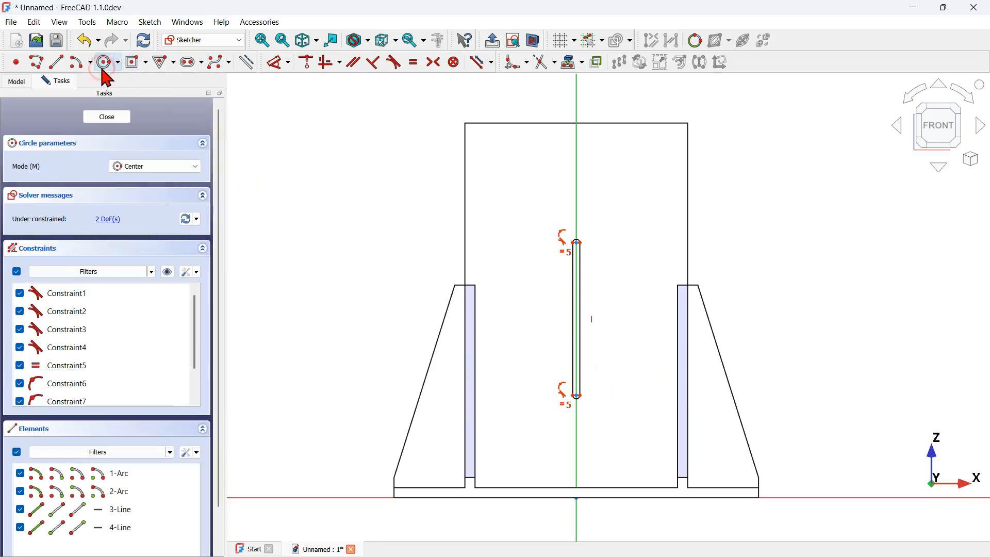
left_click(585, 174)
left_click(650, 200)
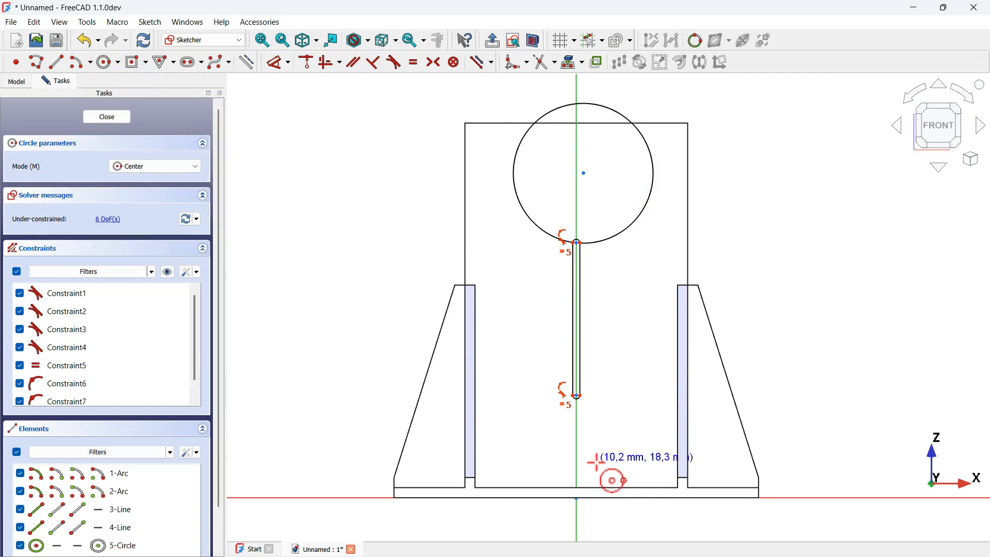
left_click(577, 454)
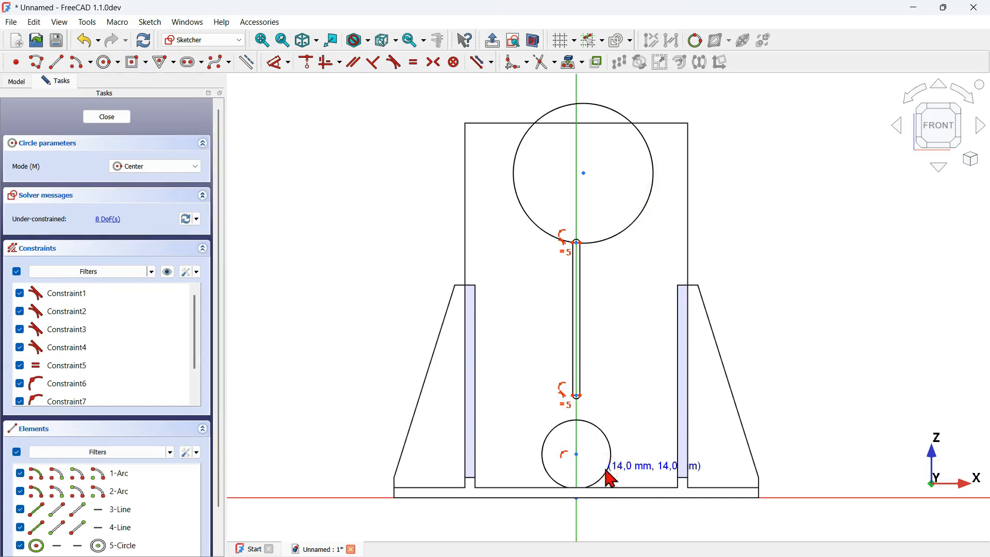
right_click(640, 275)
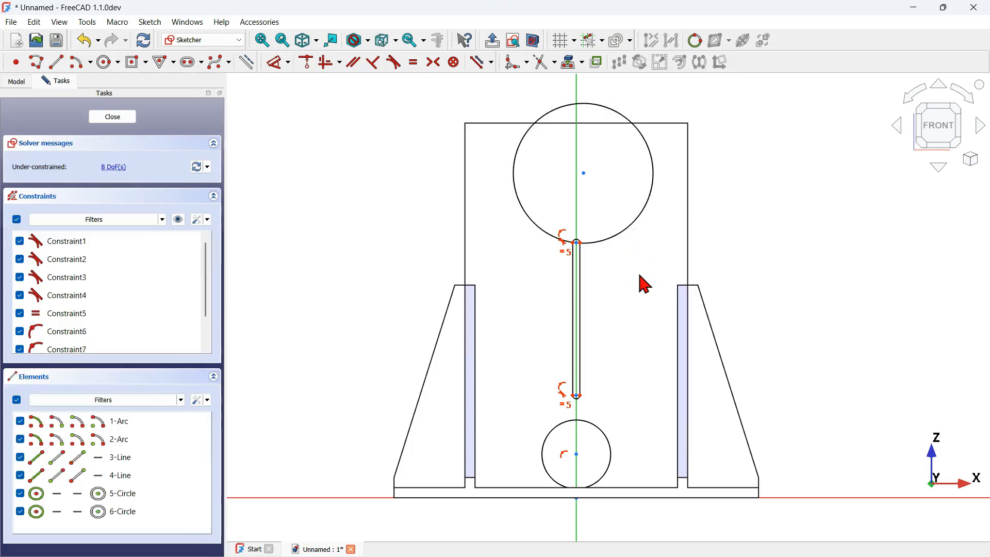
Step: Constrain both circles to an equal diameter of 10 mm and widen the slot to an end radius of about 12.7 mm
left_click(637, 225)
left_click(601, 432)
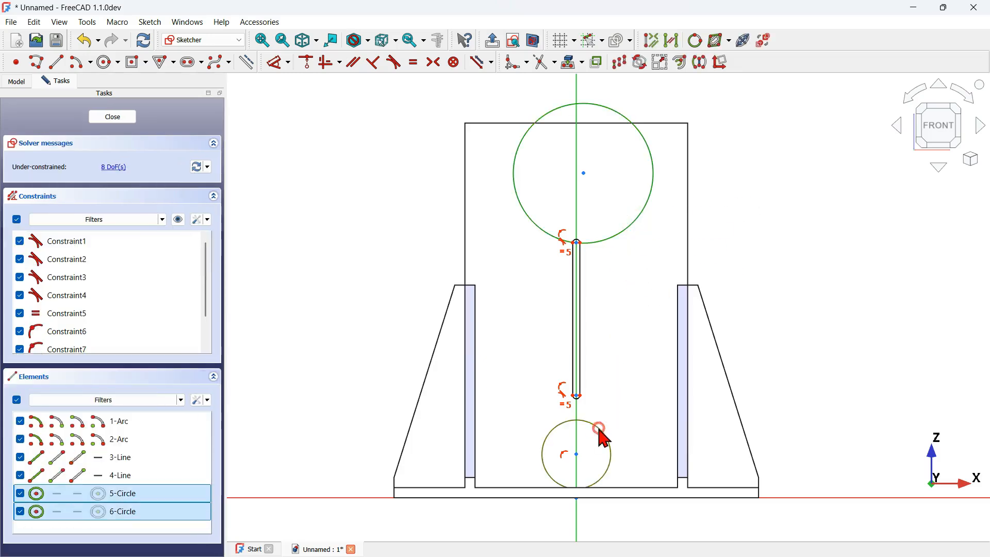
left_click(287, 62)
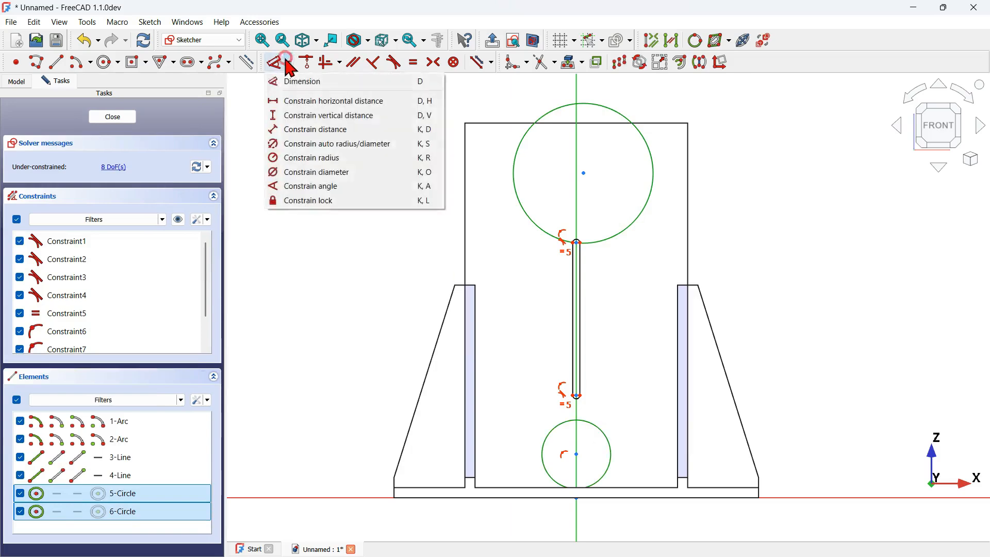
left_click(347, 184)
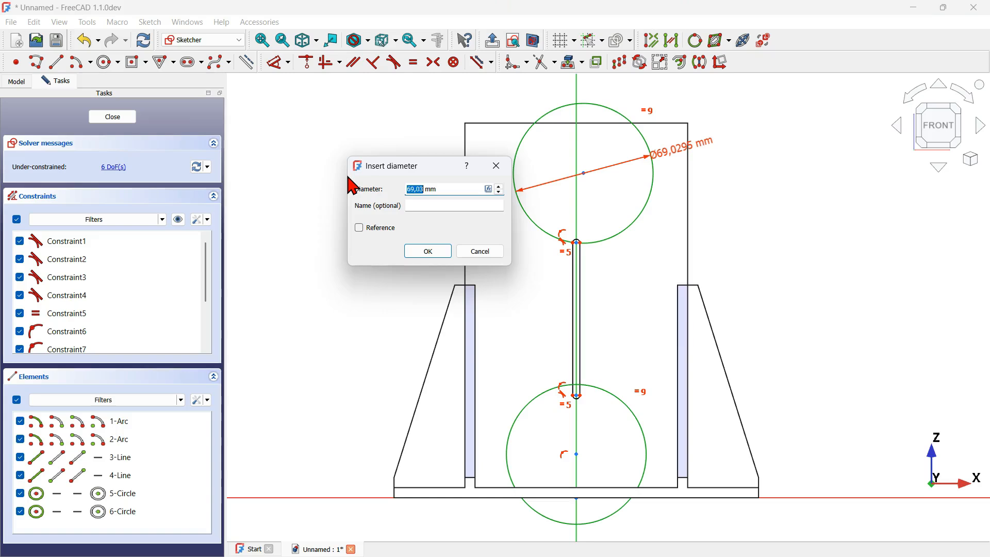
key("Return")
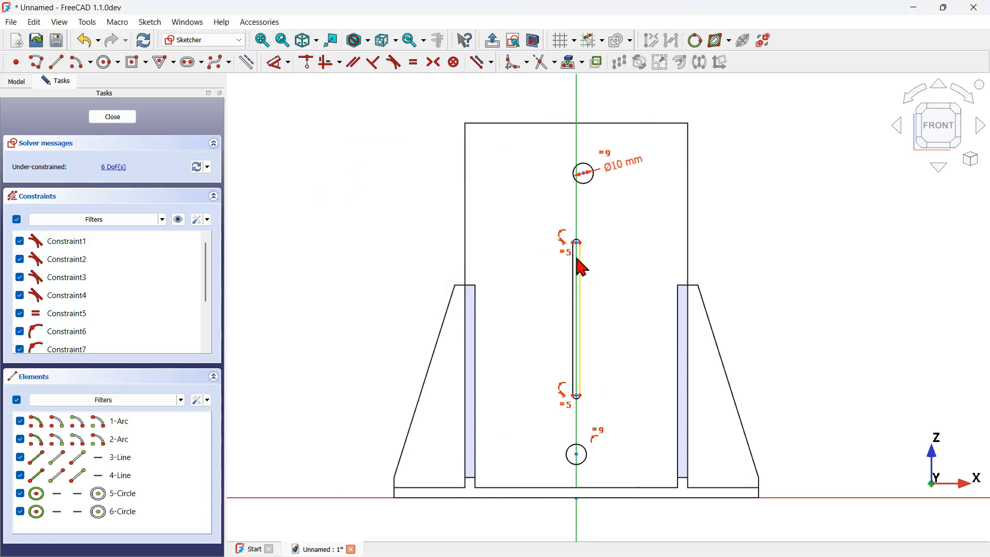
left_click_drag(588, 277, 602, 273)
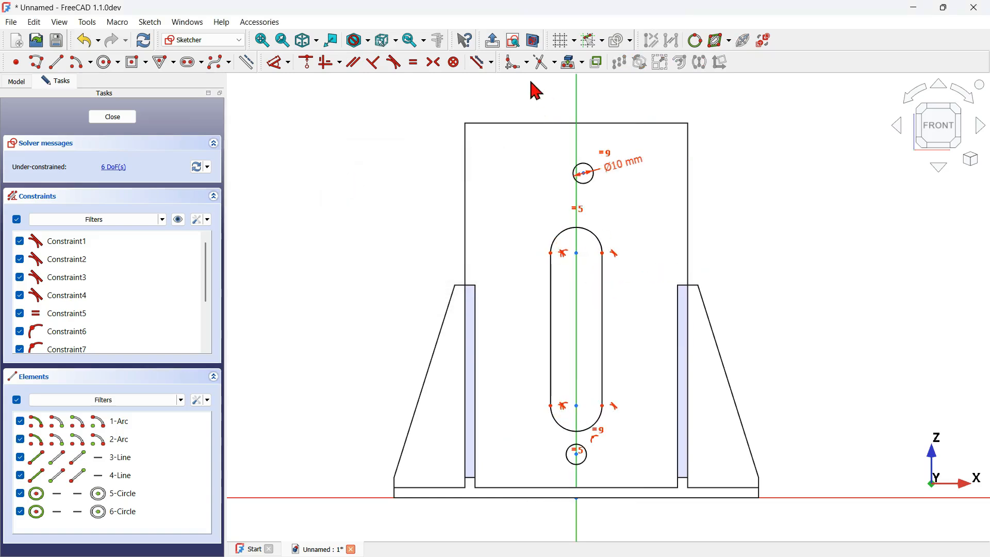
Step: Constrain the upper circle's centre onto the vertical axis and project the column's top edge into the sketch as external geometry
left_click(304, 62)
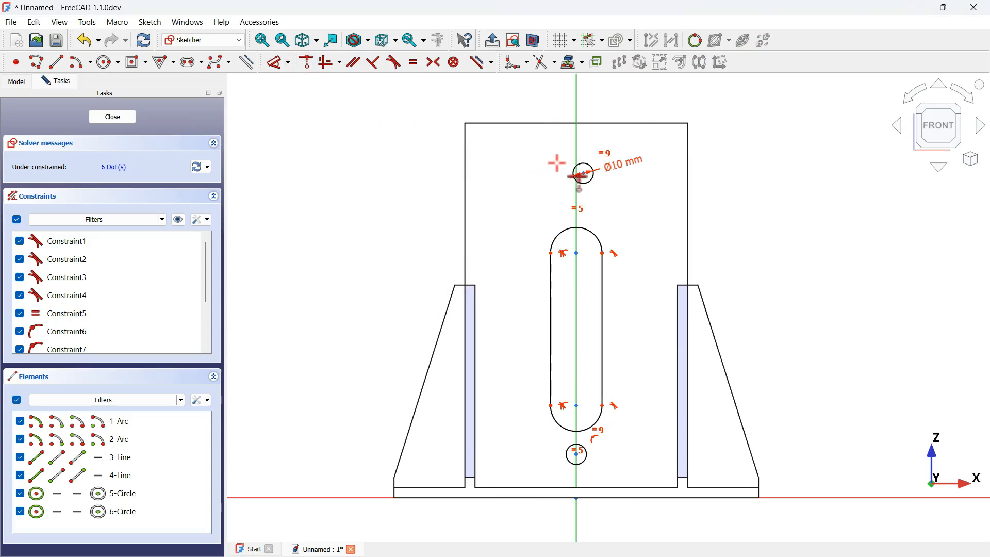
scroll(564, 166, "up", 3)
left_click(589, 147)
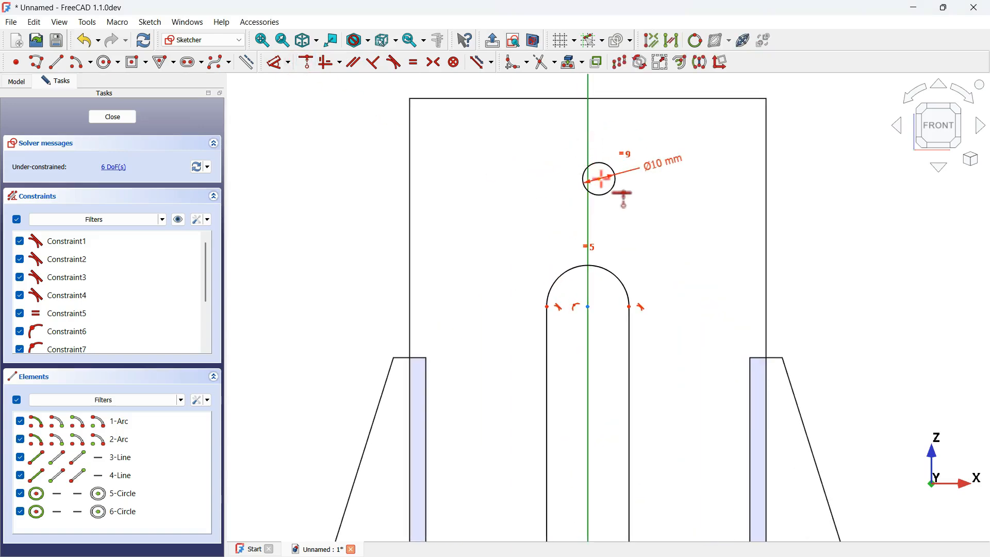
left_click(600, 179)
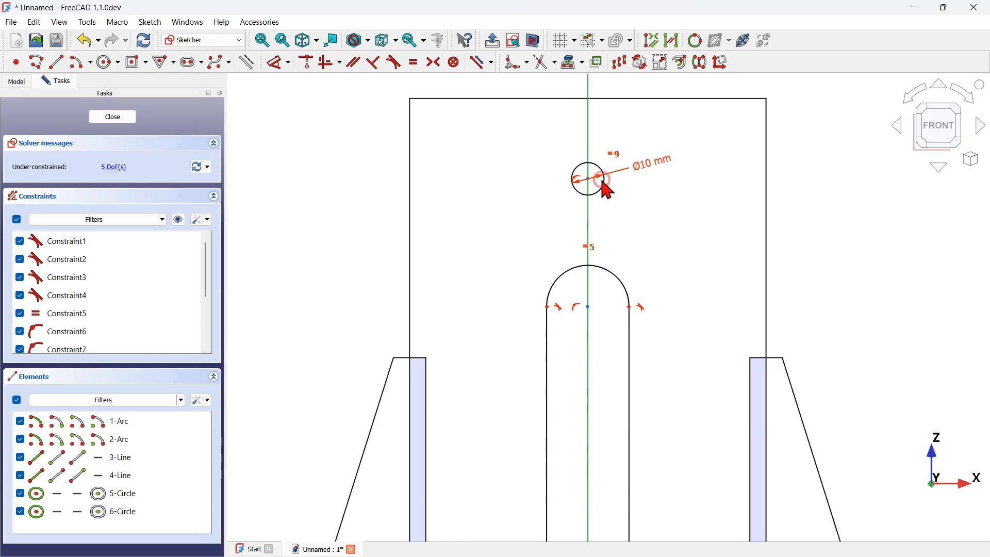
scroll(686, 155, "down", 3)
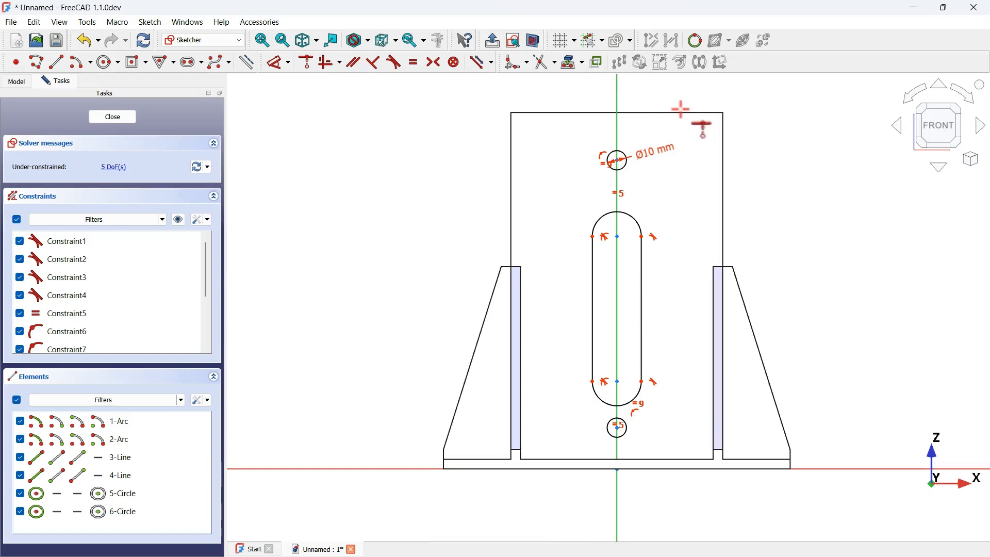
left_click(571, 63)
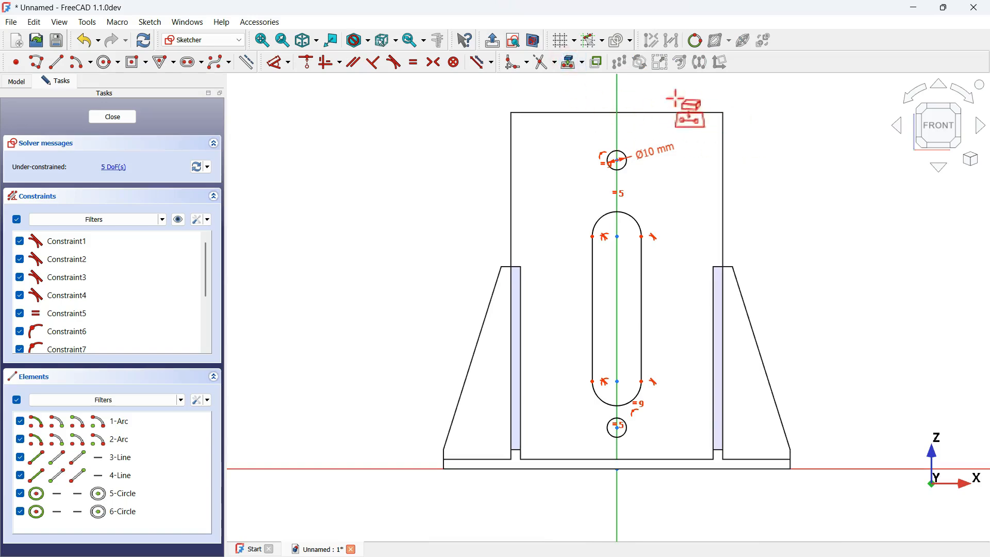
left_click(675, 112)
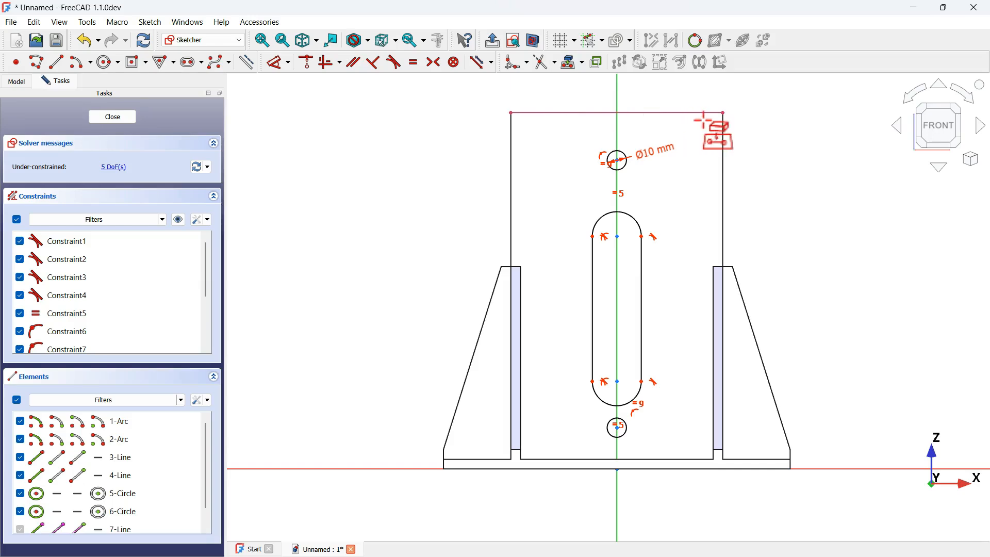
Step: Set the slot's end radius to 7.5 mm and the length of its straight side to 75 mm
scroll(704, 121, "up", 2)
left_click(273, 63)
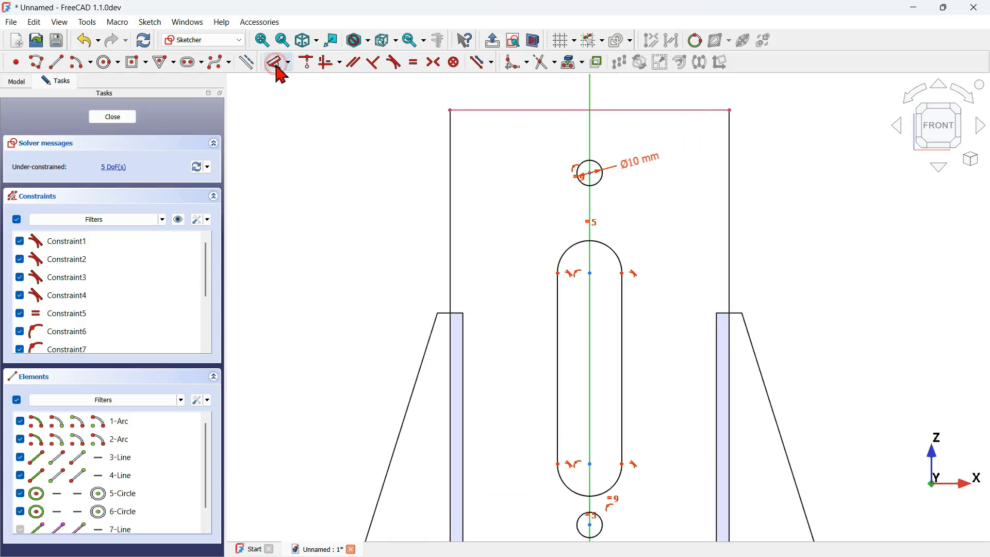
left_click(603, 246)
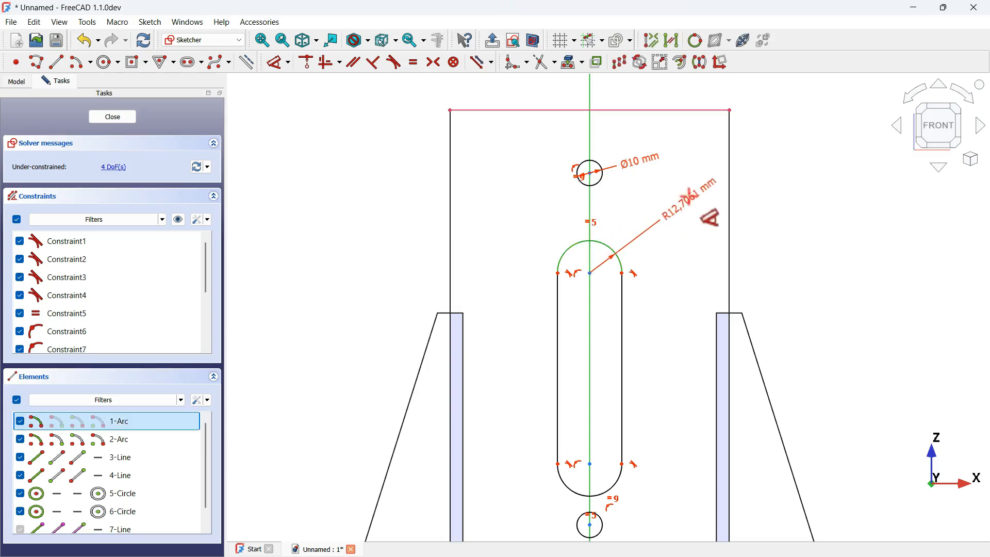
left_click(690, 198)
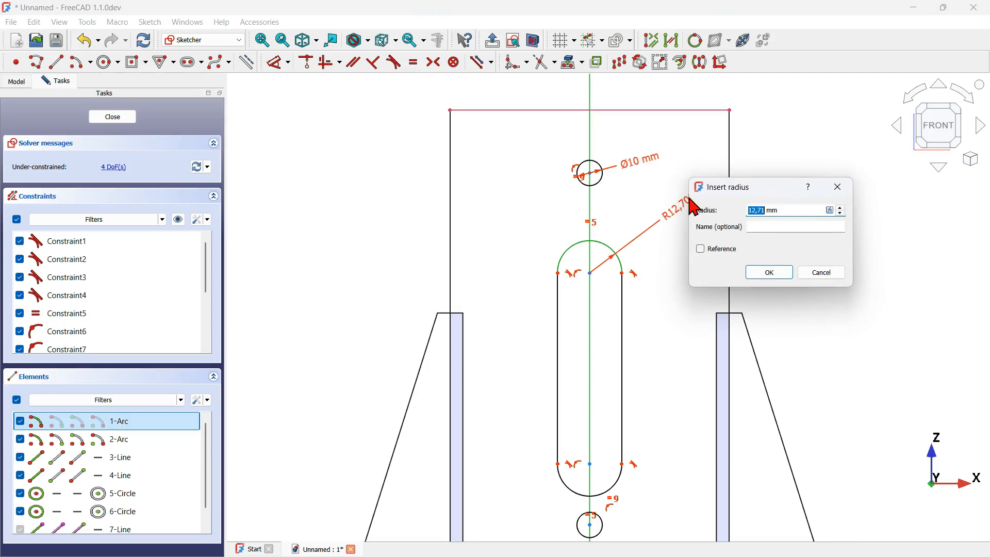
type("7,5")
key("Return")
left_click(609, 343)
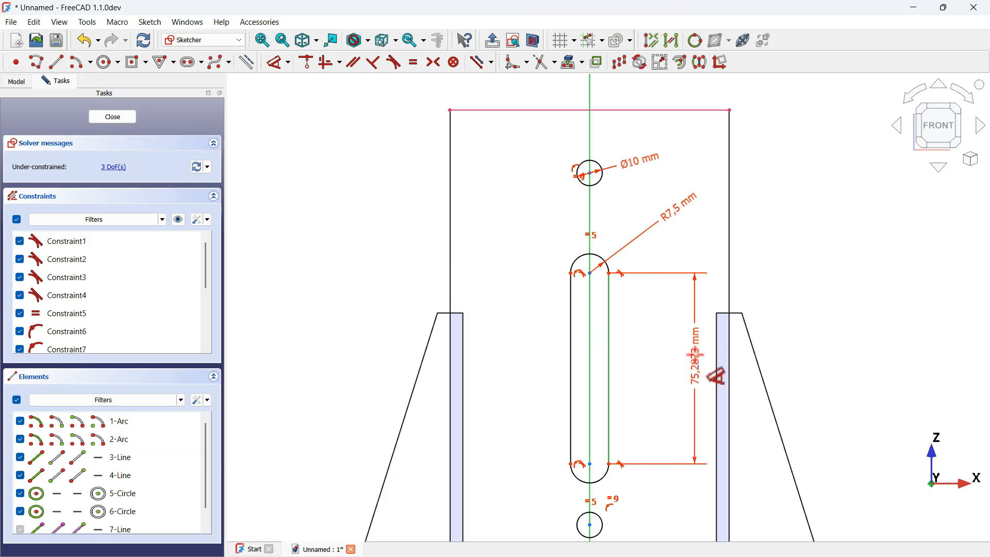
left_click(699, 364)
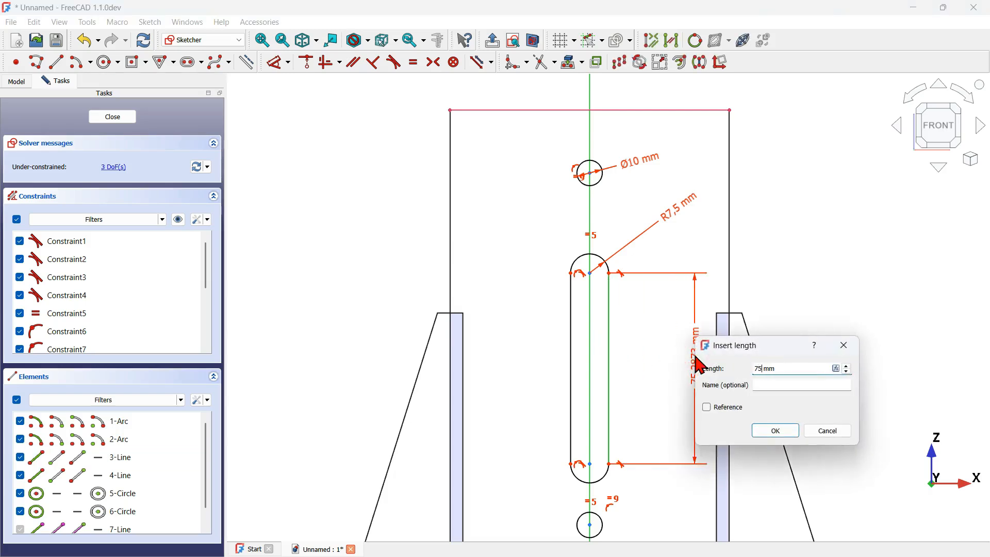
type("75")
key("Return")
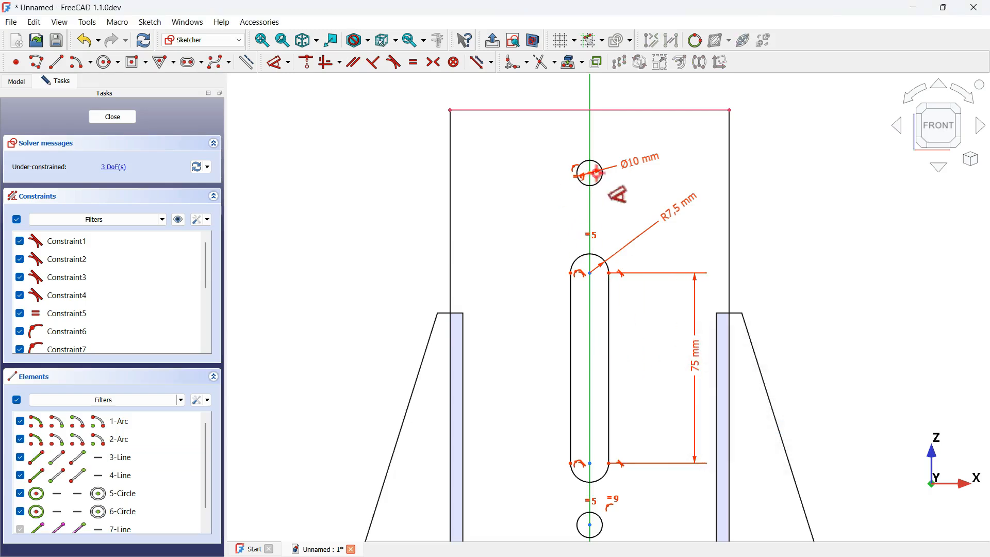
Step: Dimension the upper circle's centre 30 mm below the column's projected top edge
left_click(597, 174)
left_click(592, 110)
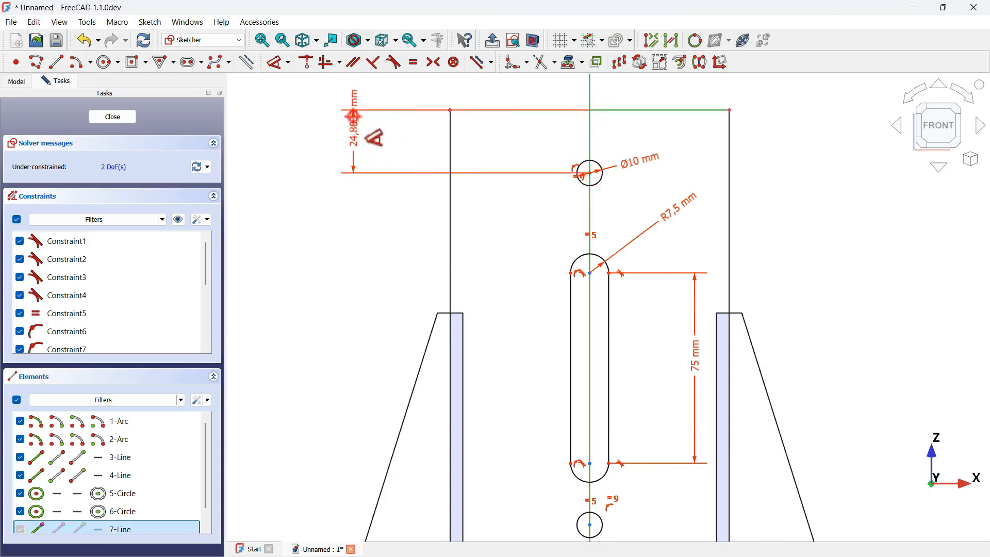
left_click(354, 117)
key("Return")
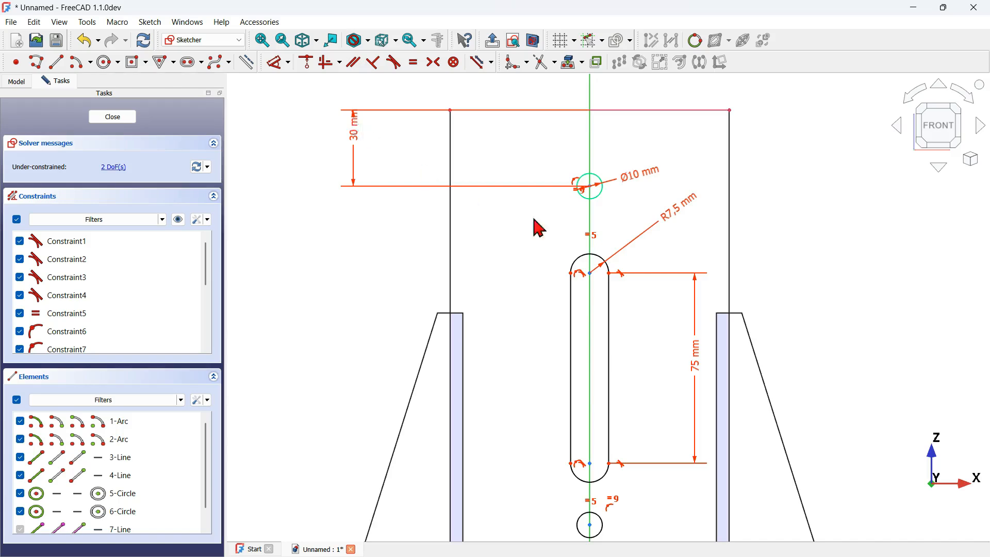
Step: Set the vertical distance between the centres of the two circles to 120 mm
scroll(534, 220, "down", 2)
left_click(570, 175)
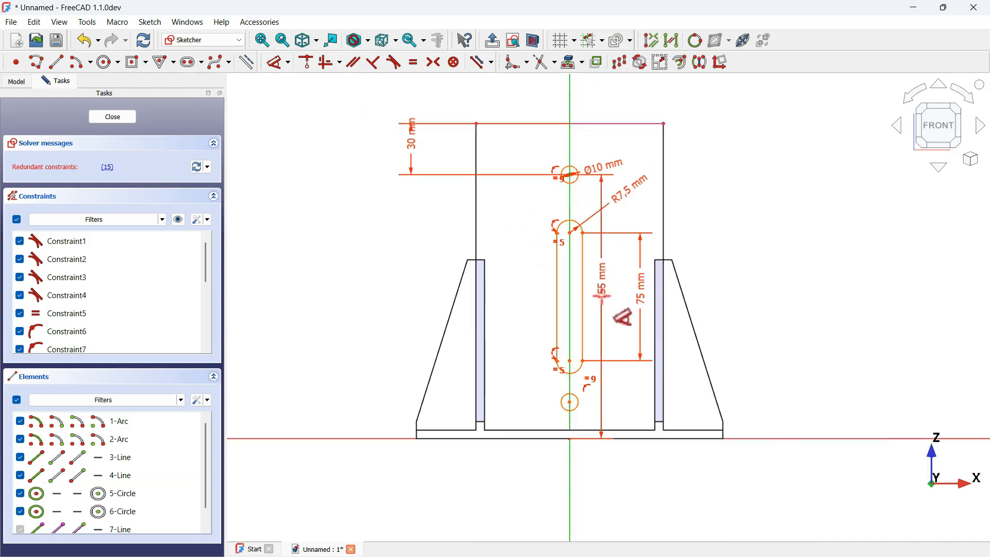
left_click(570, 402)
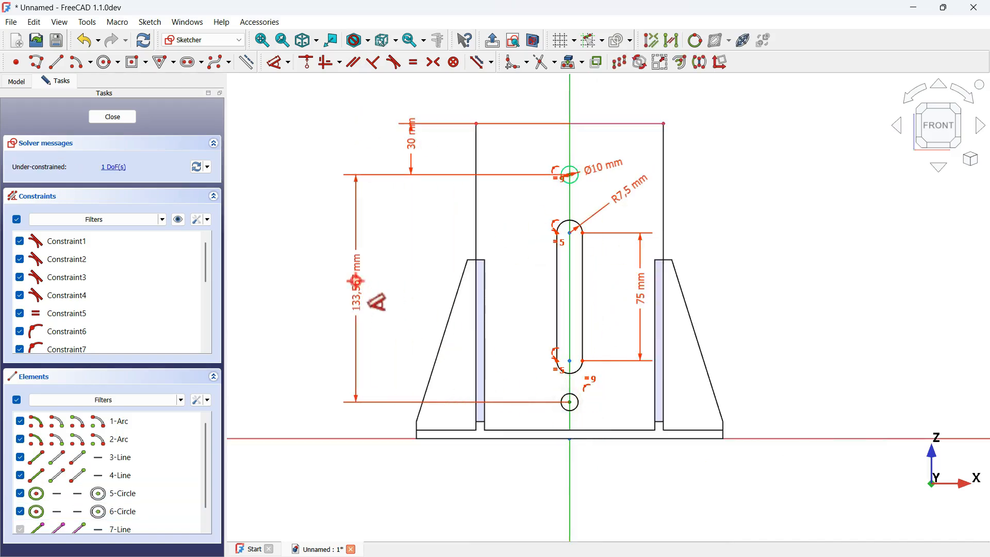
left_click(360, 292)
type("120")
key("Return")
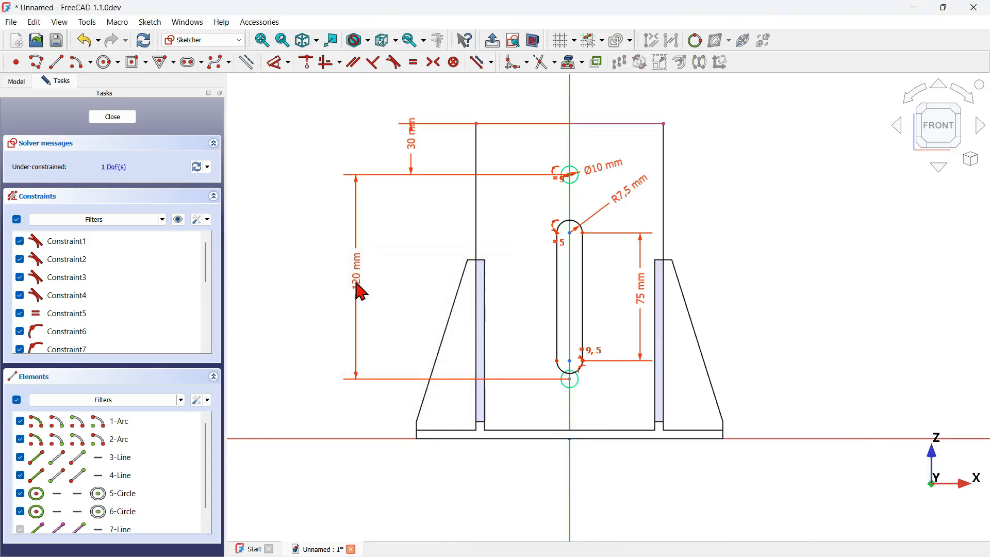
Step: Set the distance from the upper circle's centre to the centre of the slot's upper arc to 22.5 mm
scroll(534, 312, "up", 2)
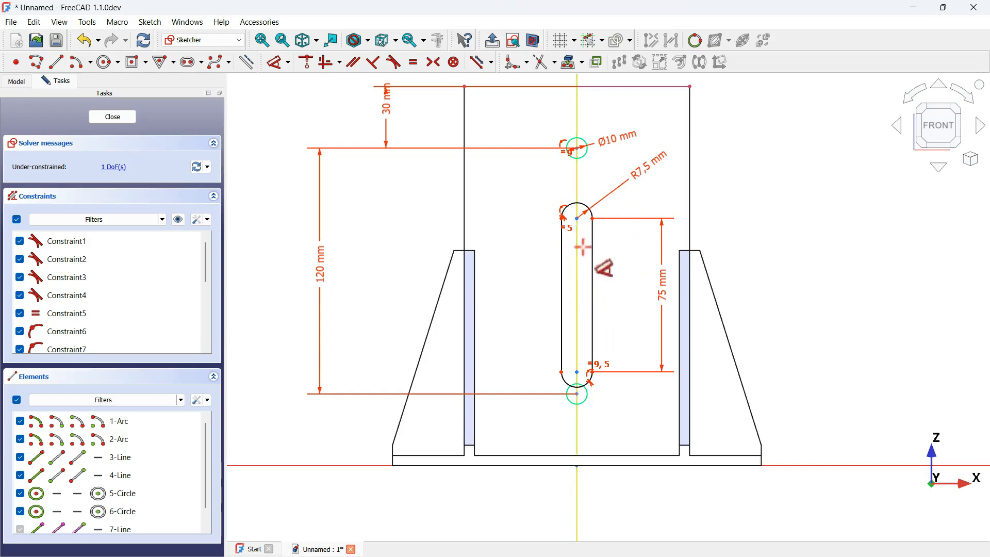
left_click(580, 120)
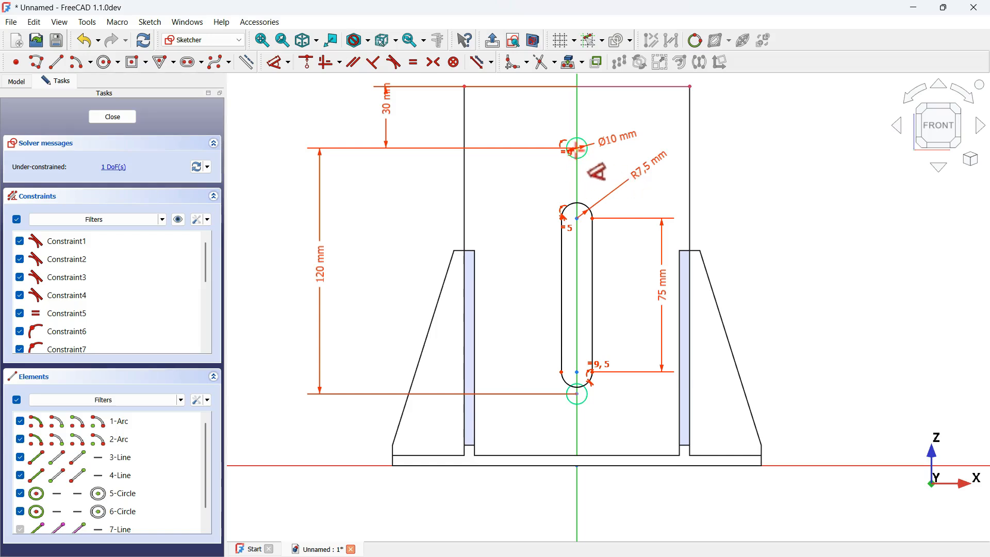
left_click(577, 148)
left_click(578, 217)
left_click(512, 177)
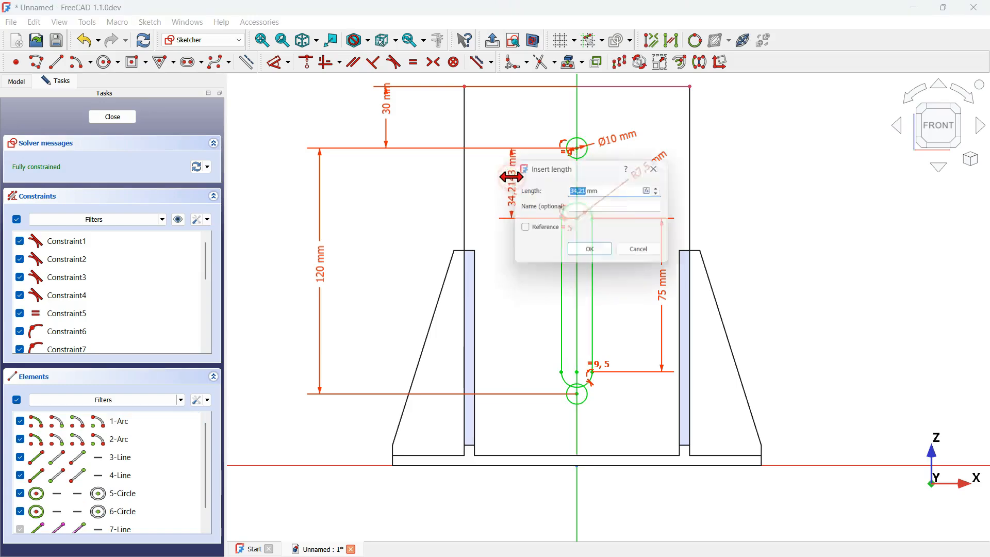
left_click_drag(573, 170, 728, 87)
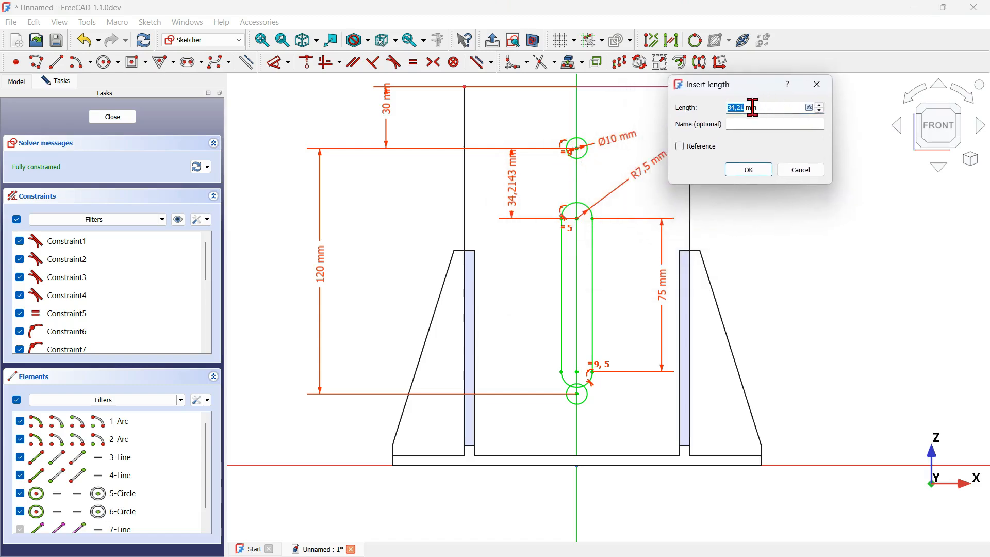
left_click_drag(773, 108, 677, 113)
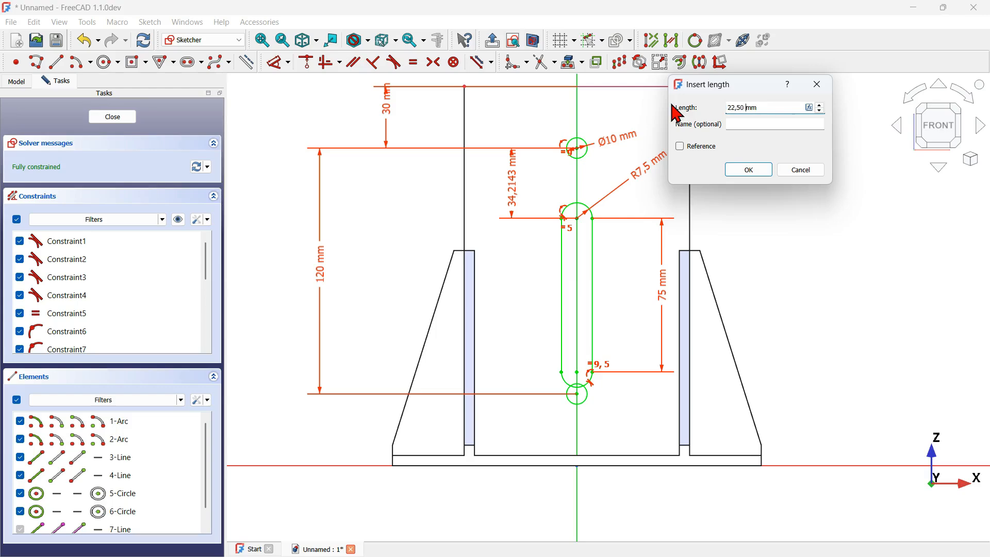
key("Return")
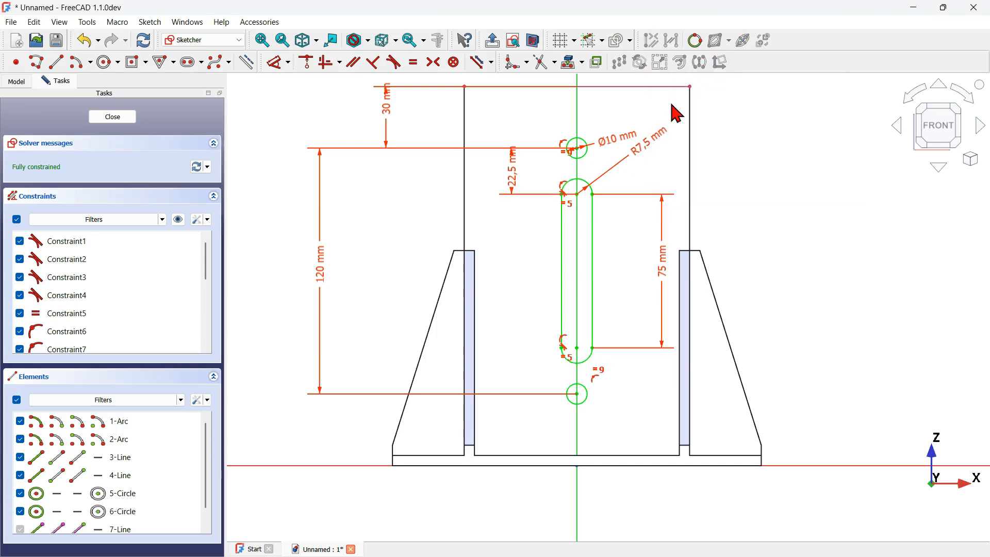
Step: Finish the sketch and pocket it through all to cut the slot and holes in the column's front and back walls
key("d")
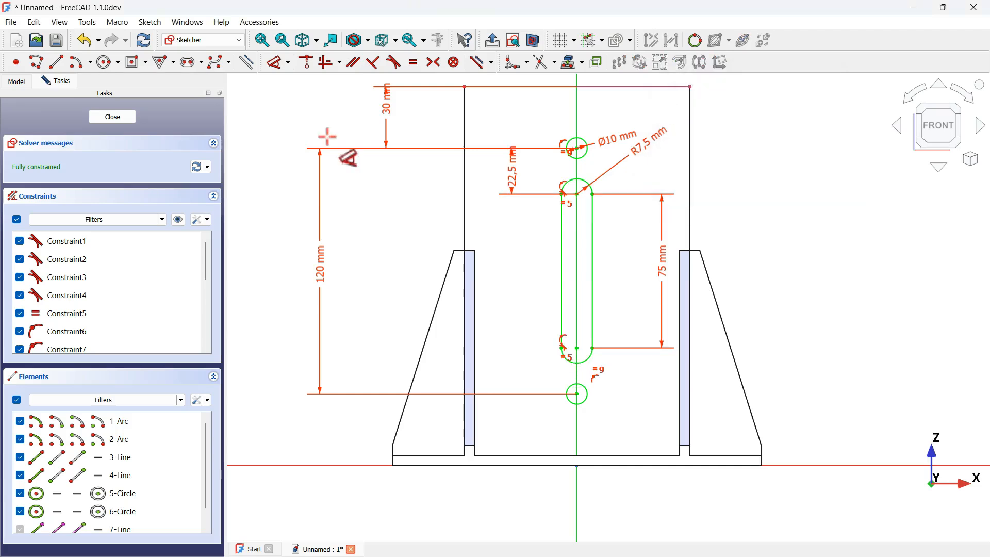
left_click(118, 117)
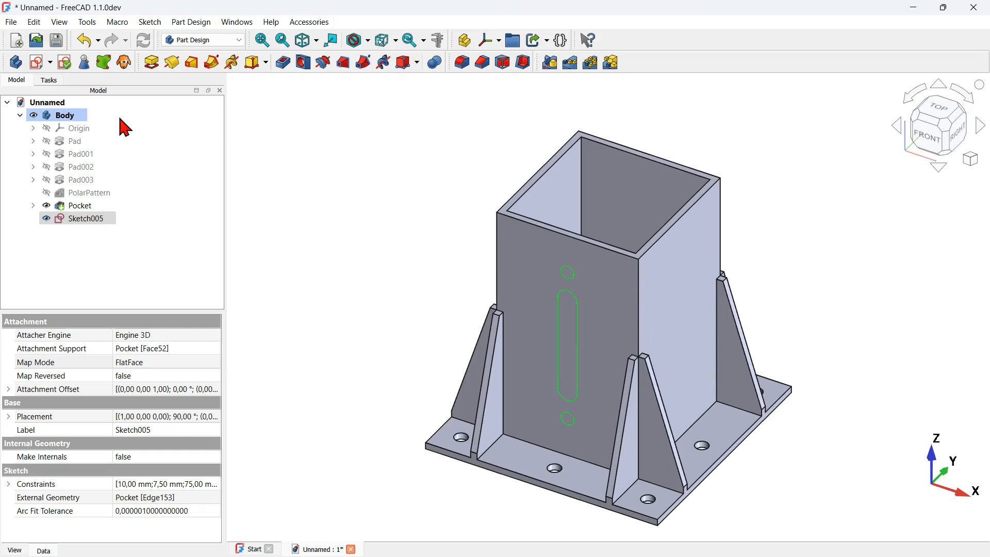
left_click(285, 67)
left_click(178, 167)
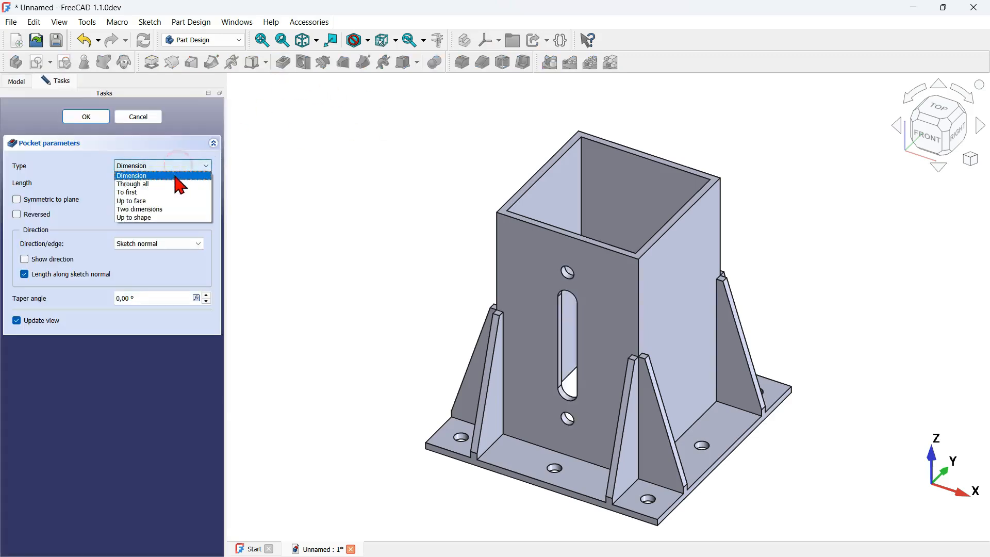
left_click(178, 176)
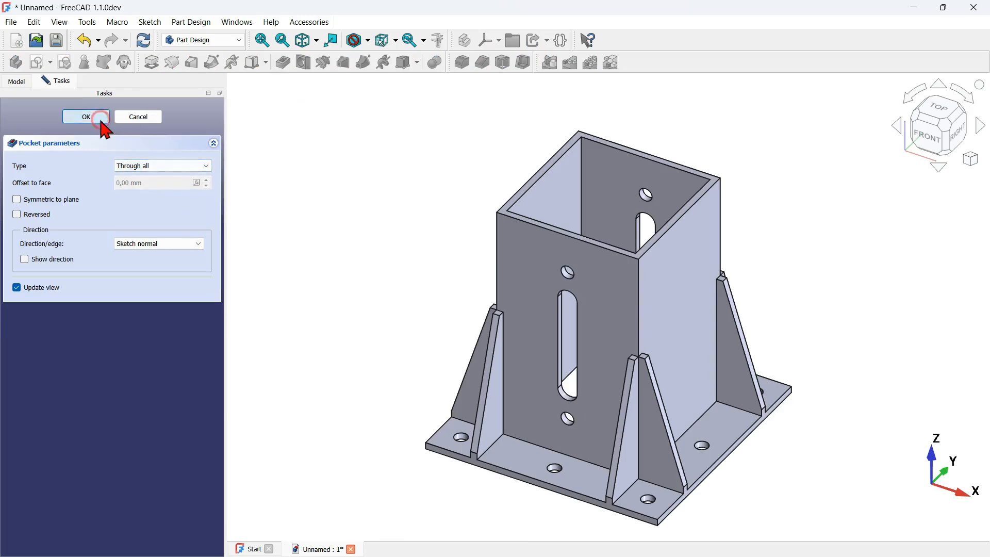
left_click(98, 120)
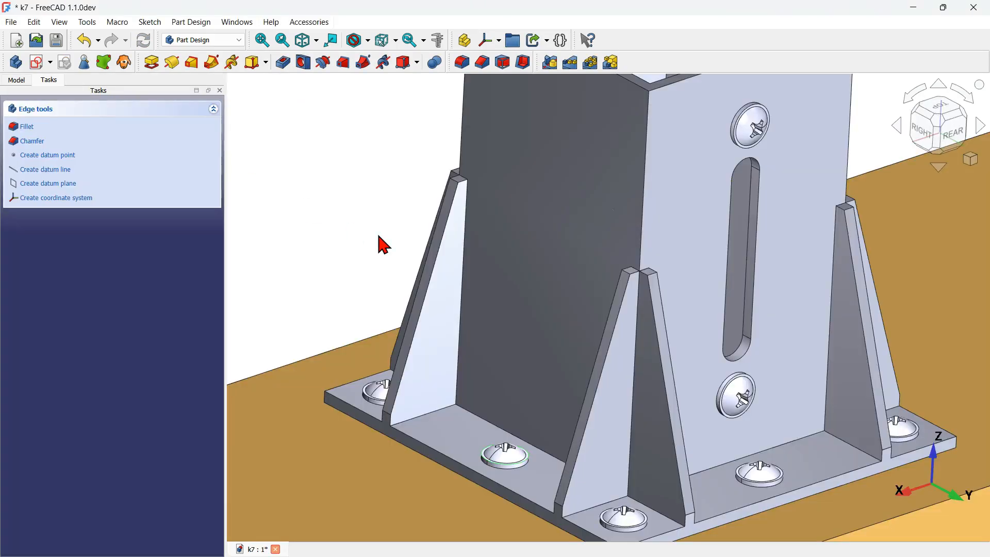
Step: Examine the finished post base from several angles and compare it with the screwed-down assembly in the k7 document
scroll(557, 309, "down", 5)
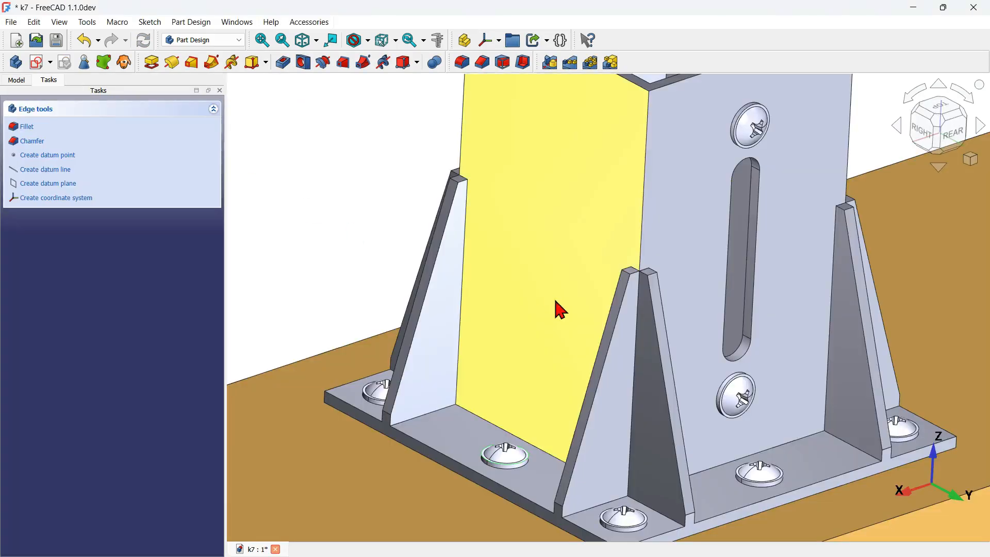
middle_click_drag(767, 191, 509, 309)
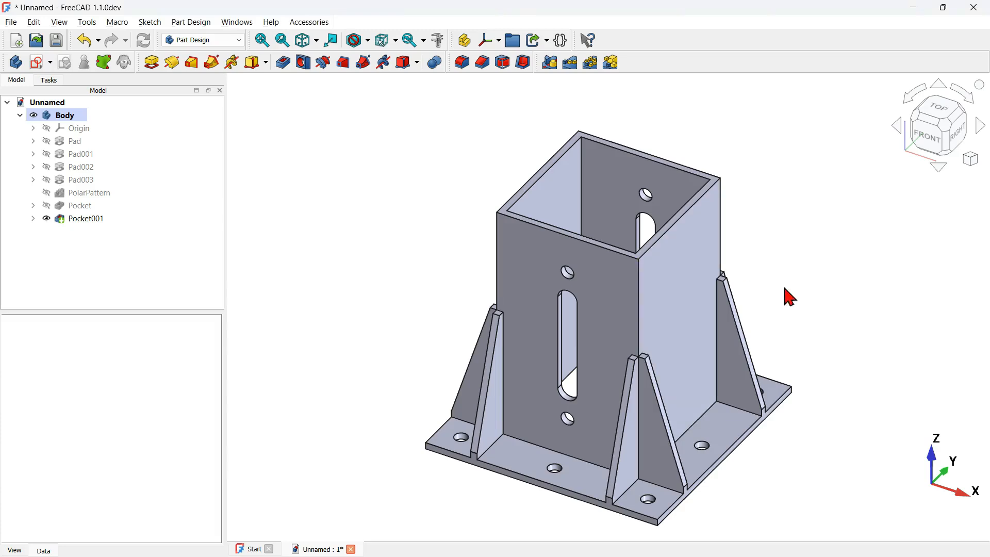
mouse_move(785, 289)
middle_mouse_down()
mouse_move(730, 327)
mouse_move(479, 400)
mouse_move(433, 400)
mouse_move(582, 392)
mouse_move(414, 405)
mouse_move(537, 407)
mouse_move(402, 407)
mouse_move(469, 457)
mouse_move(537, 457)
mouse_move(506, 433)
mouse_move(531, 432)
mouse_move(551, 411)
mouse_move(578, 423)
mouse_move(624, 385)
mouse_move(611, 419)
mouse_move(551, 453)
middle_mouse_up()
key("0")
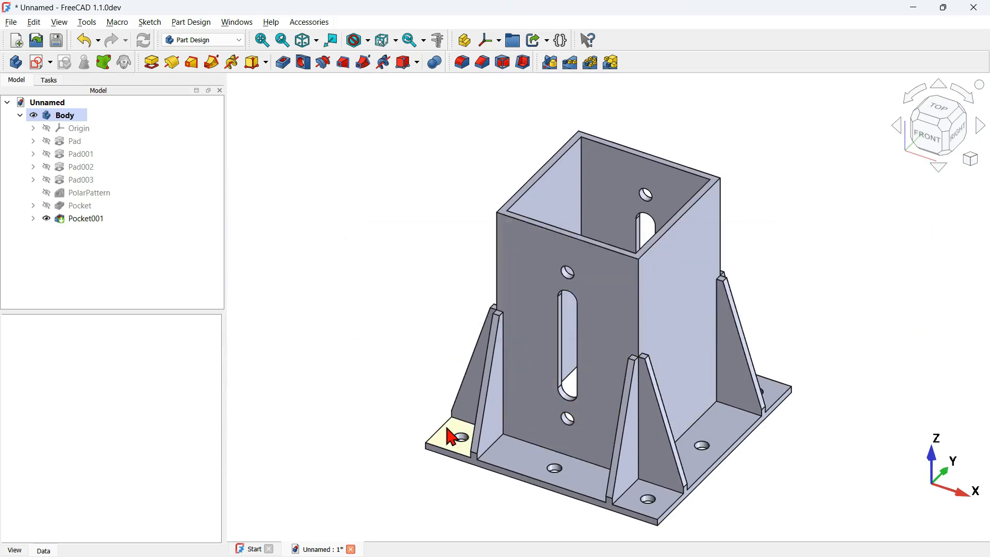
middle_click_drag(630, 416, 411, 414)
middle_click_drag(751, 400, 727, 458)
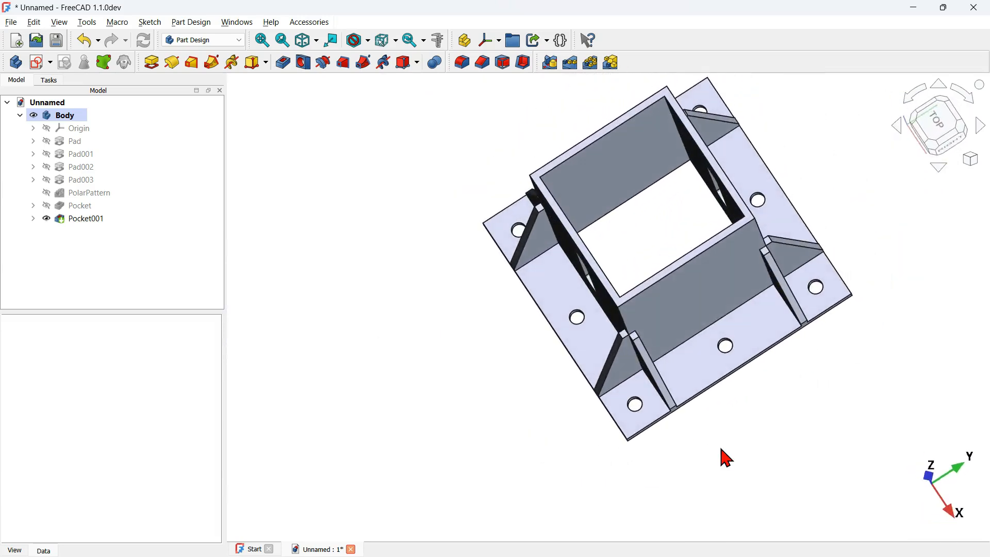
key("0")
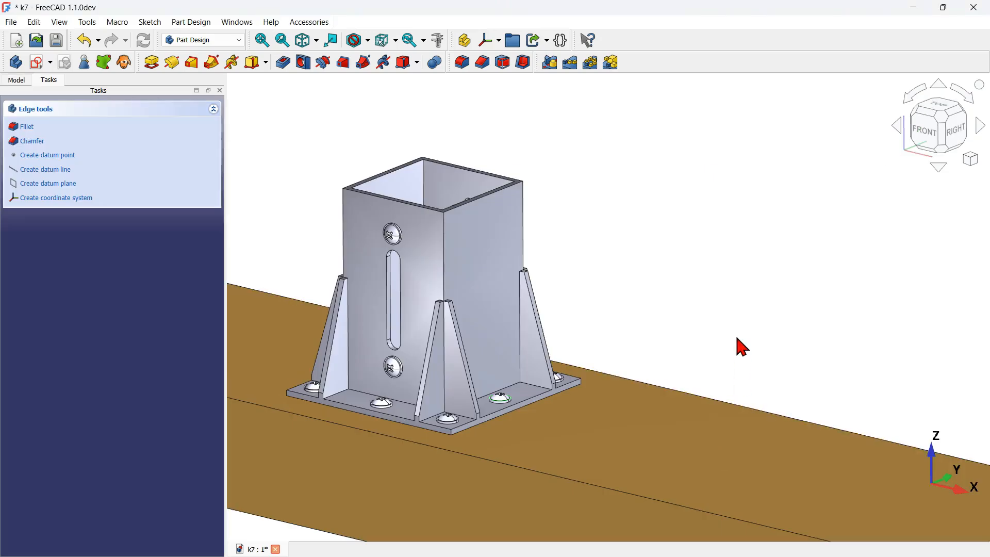
left_click(743, 347)
key("0")
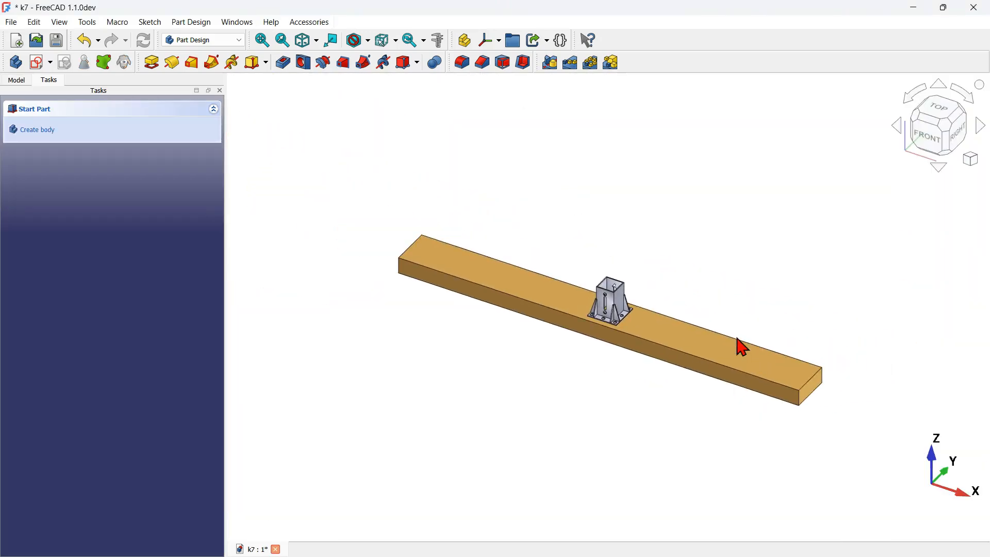